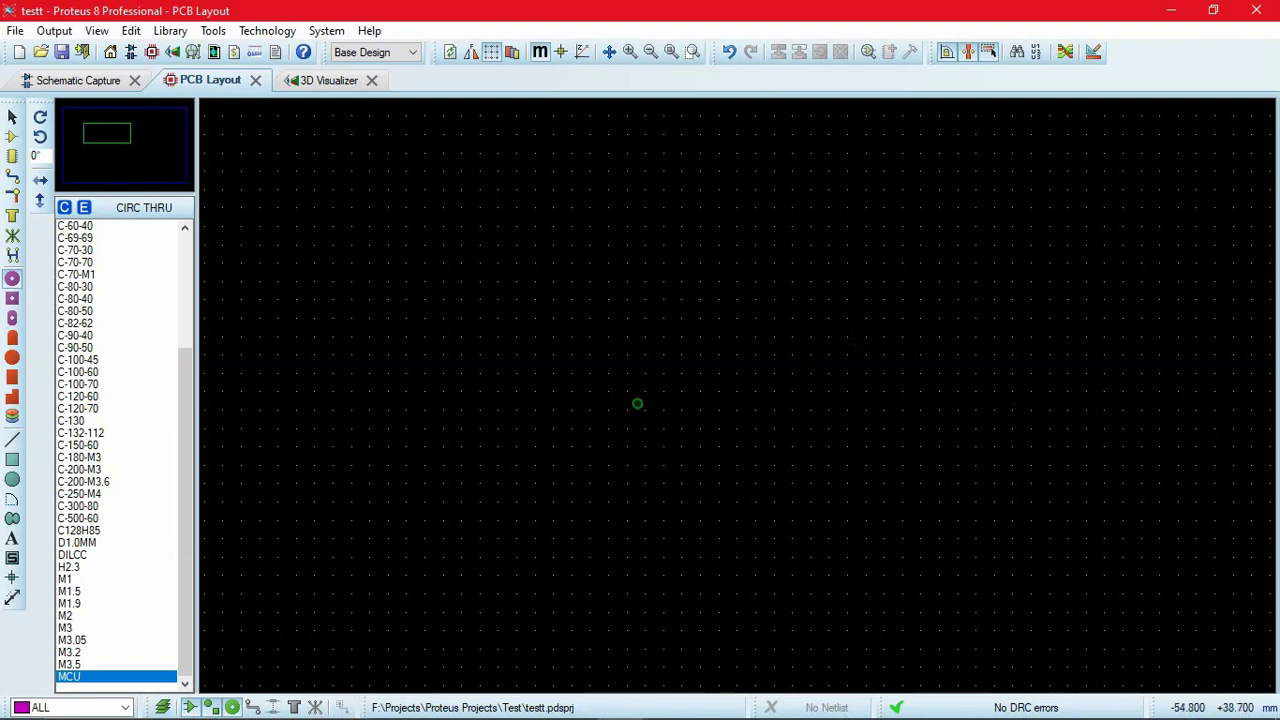
# Place an MCU circular through-hole pad on the empty PCB layout.
pyautogui.click(358, 514)
pyautogui.scroll(3, 362, 514)
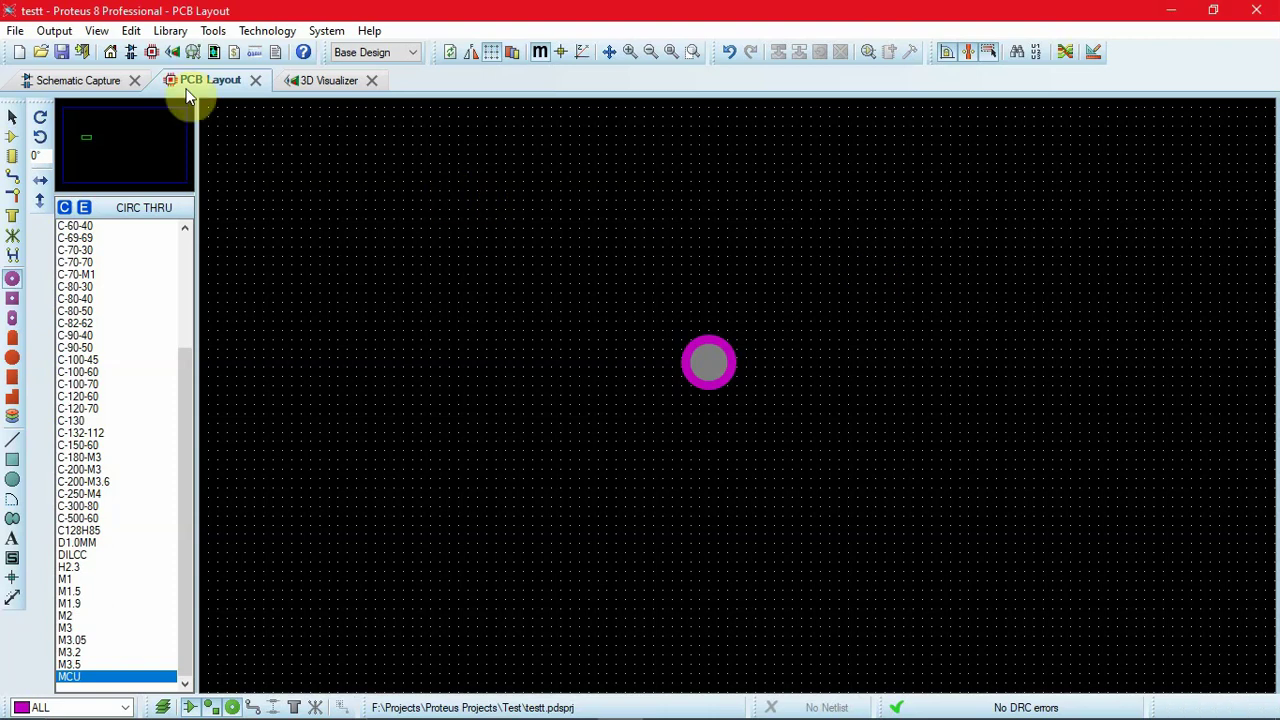
# Search the device library for "nmcu", pick NMCU1 and place it on the schematic beside the board drawing.
pyautogui.click(108, 80)
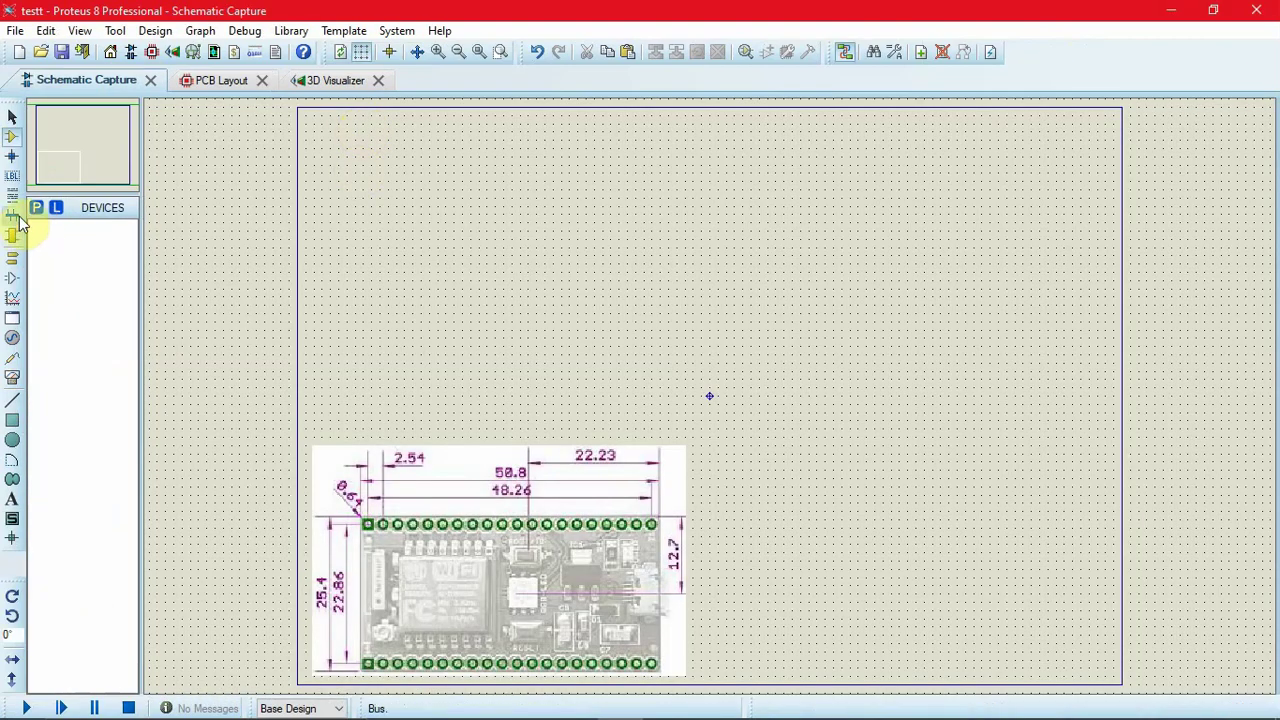
pyautogui.click(34, 211)
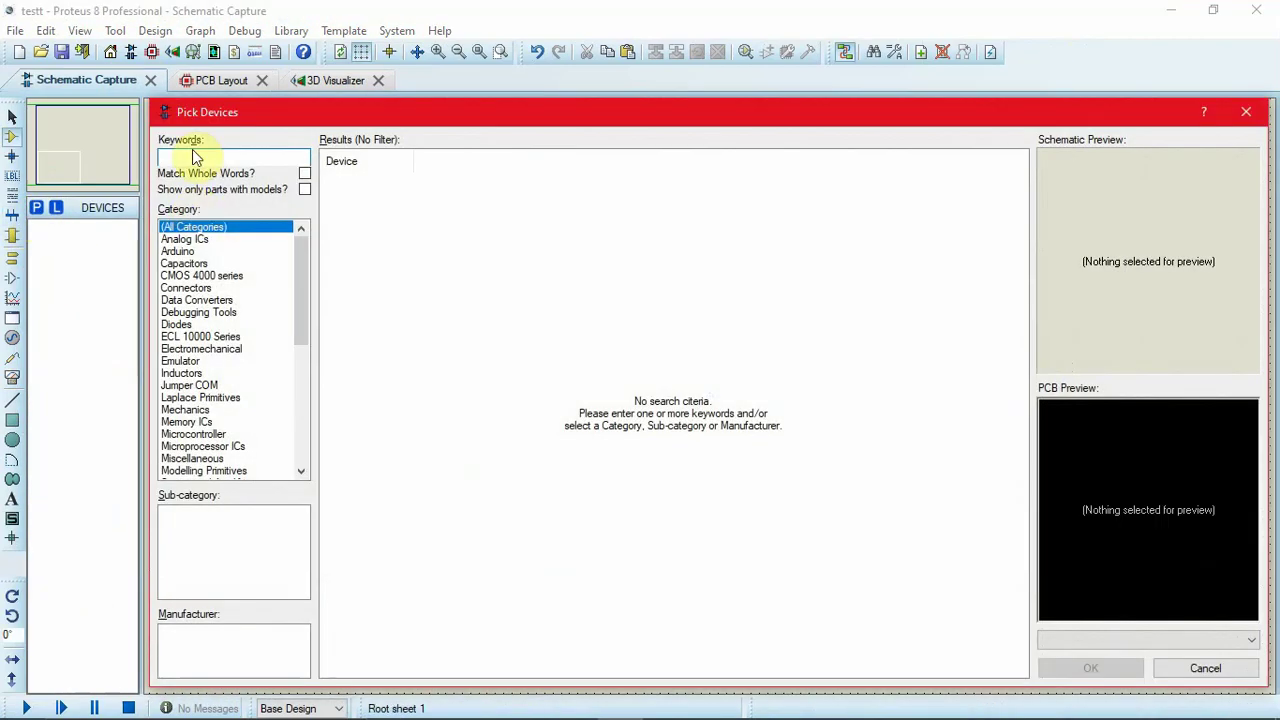
pyautogui.click(195, 157)
pyautogui.write('nmcu')
pyautogui.click(398, 183)
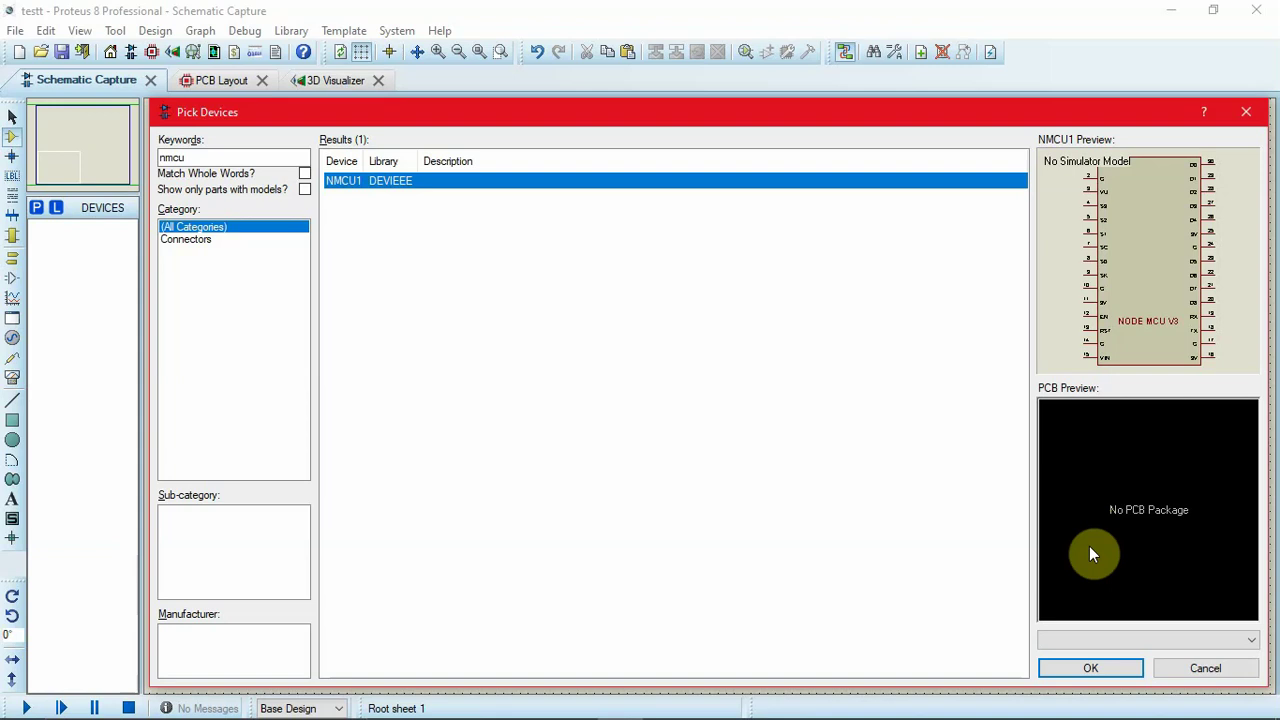
pyautogui.click(1092, 668)
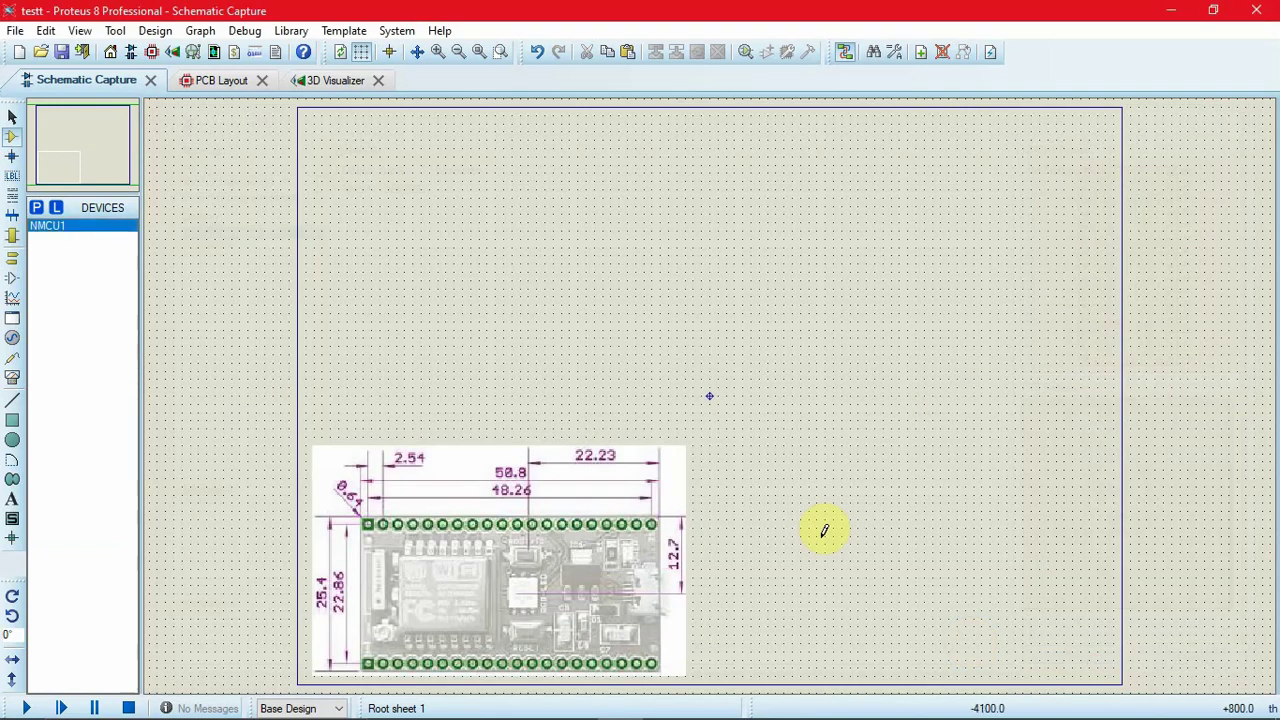
pyautogui.click(826, 311)
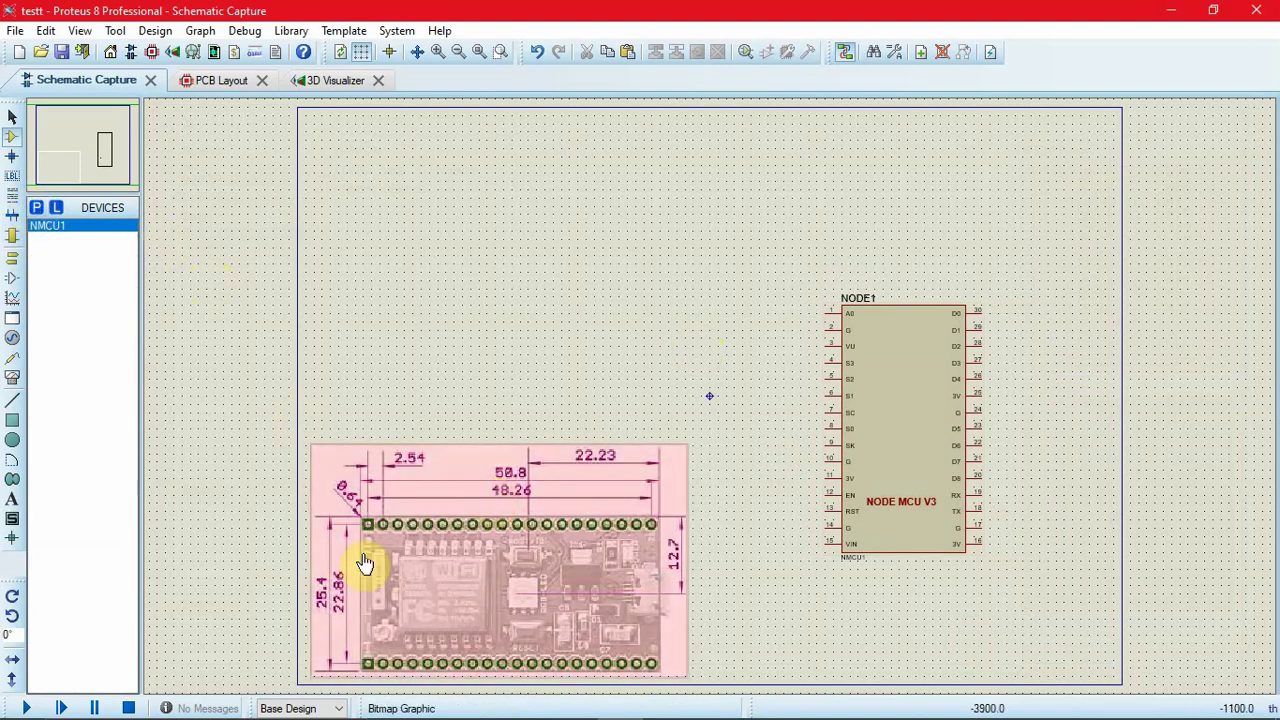
# Examine the pin dimensions in the schematic's board drawing and the MCU pad style's diameter and drill settings.
pyautogui.scroll(1, 538, 497)
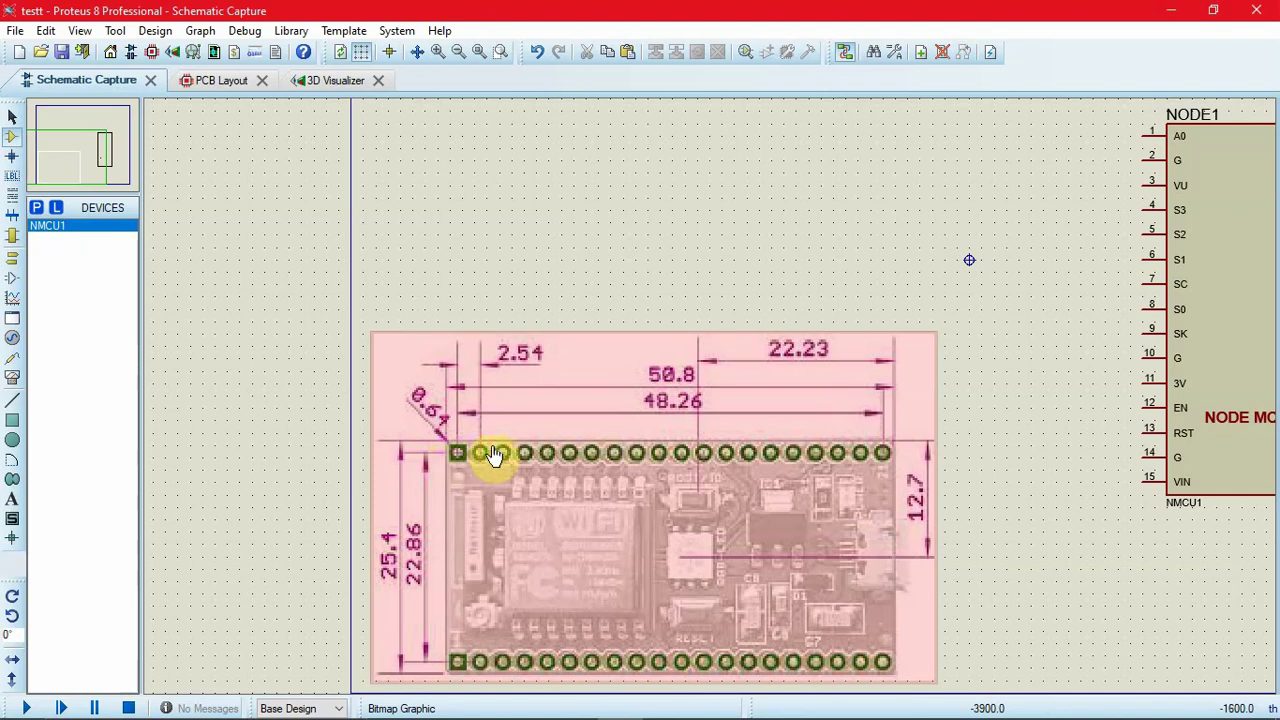
pyautogui.click(205, 80)
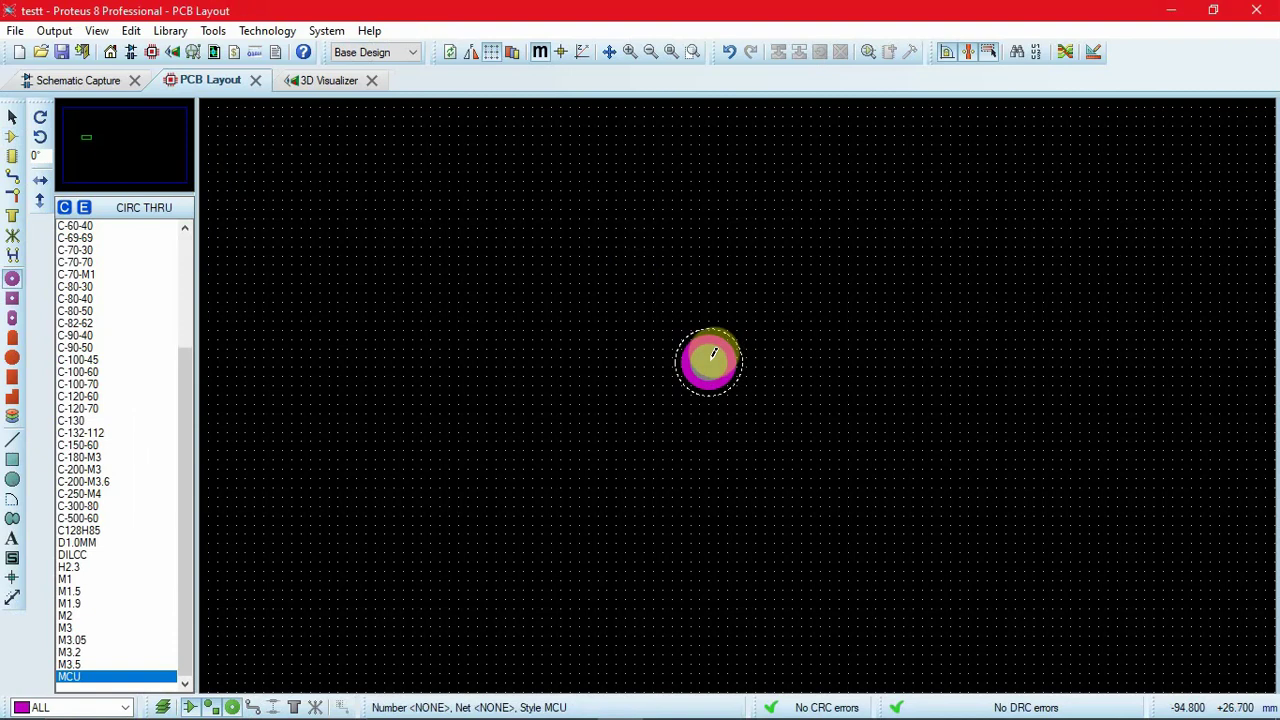
pyautogui.rightClick(110, 672)
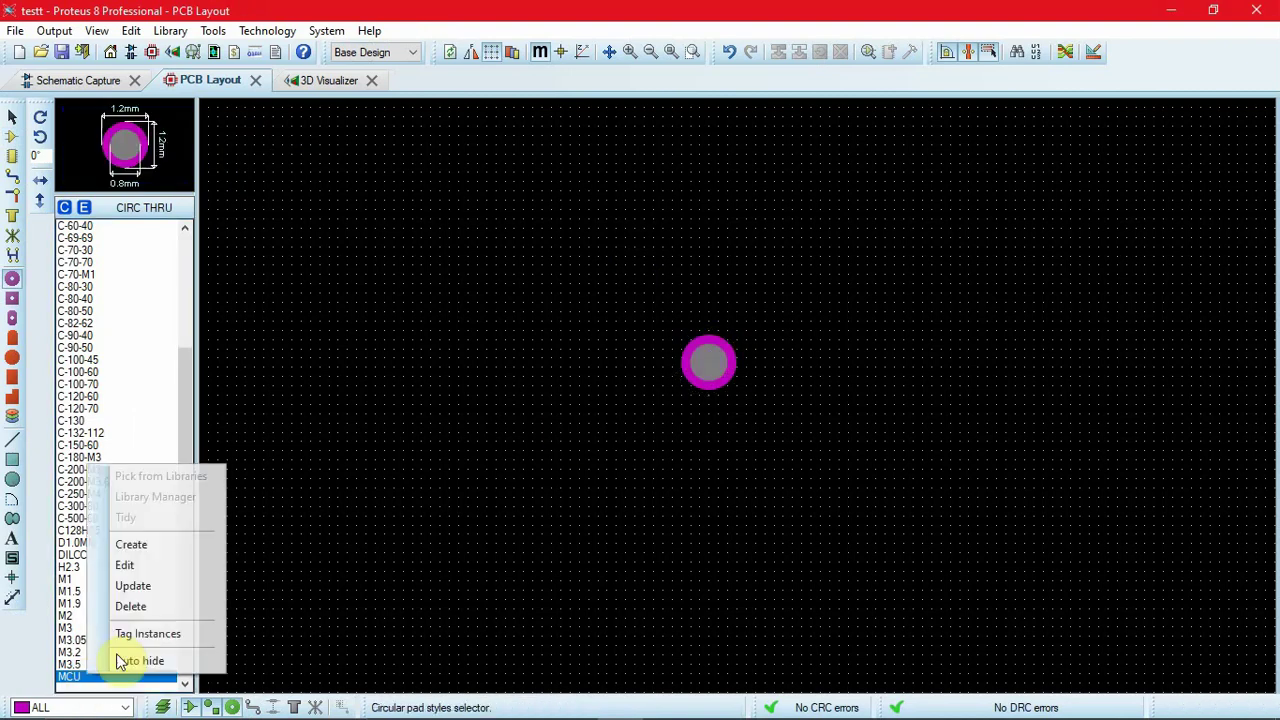
pyautogui.click(124, 565)
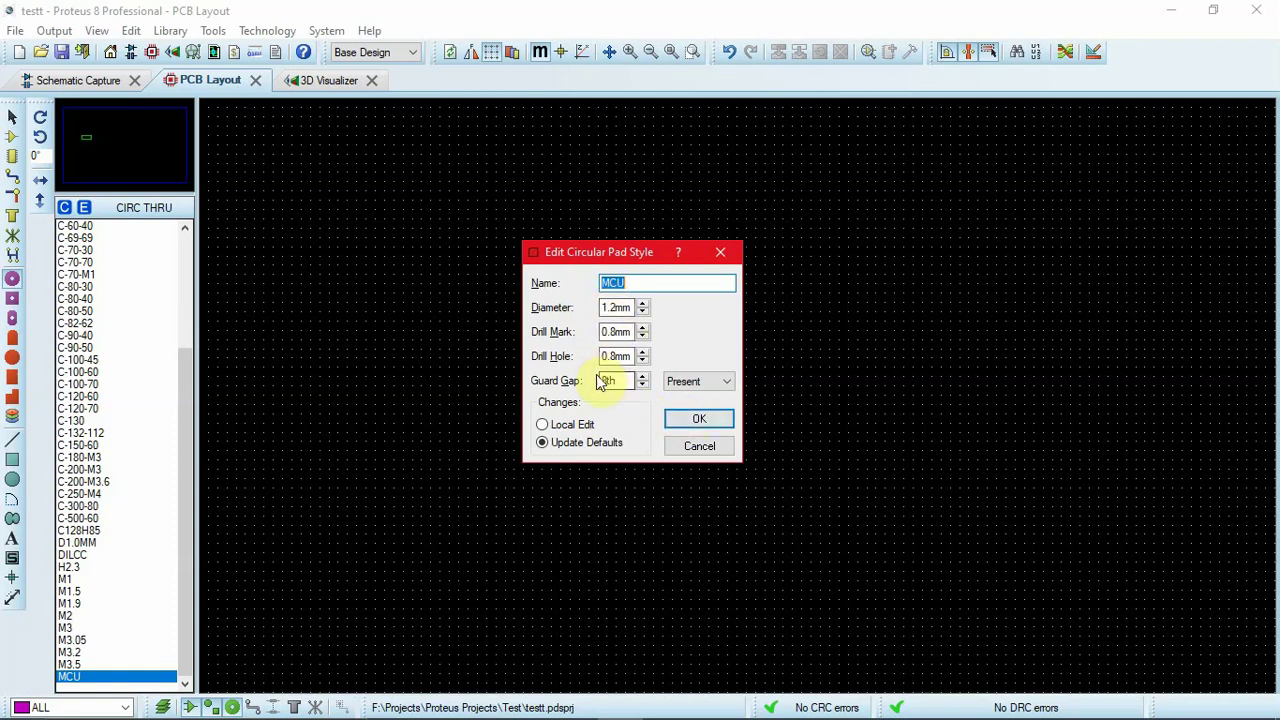
pyautogui.click(697, 419)
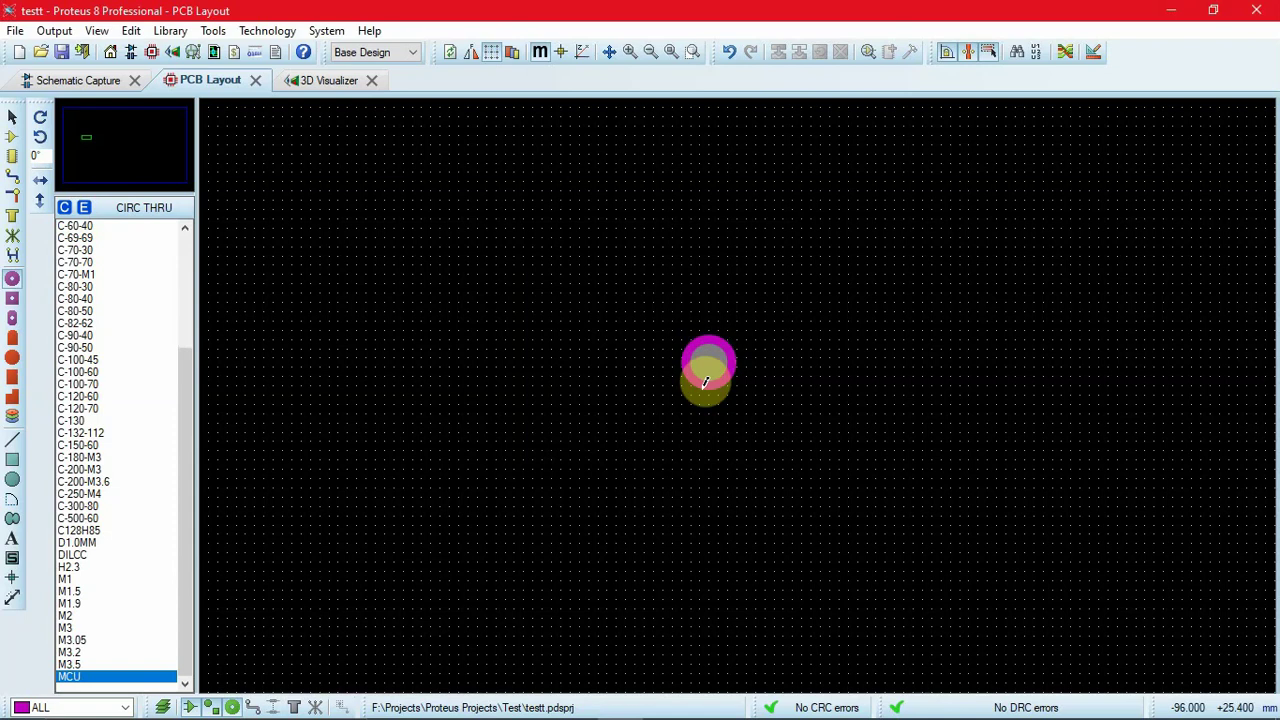
# Try placing two more MCU pads freehand below the first pad and delete both.
pyautogui.click(710, 363)
pyautogui.scroll(1, 748, 380)
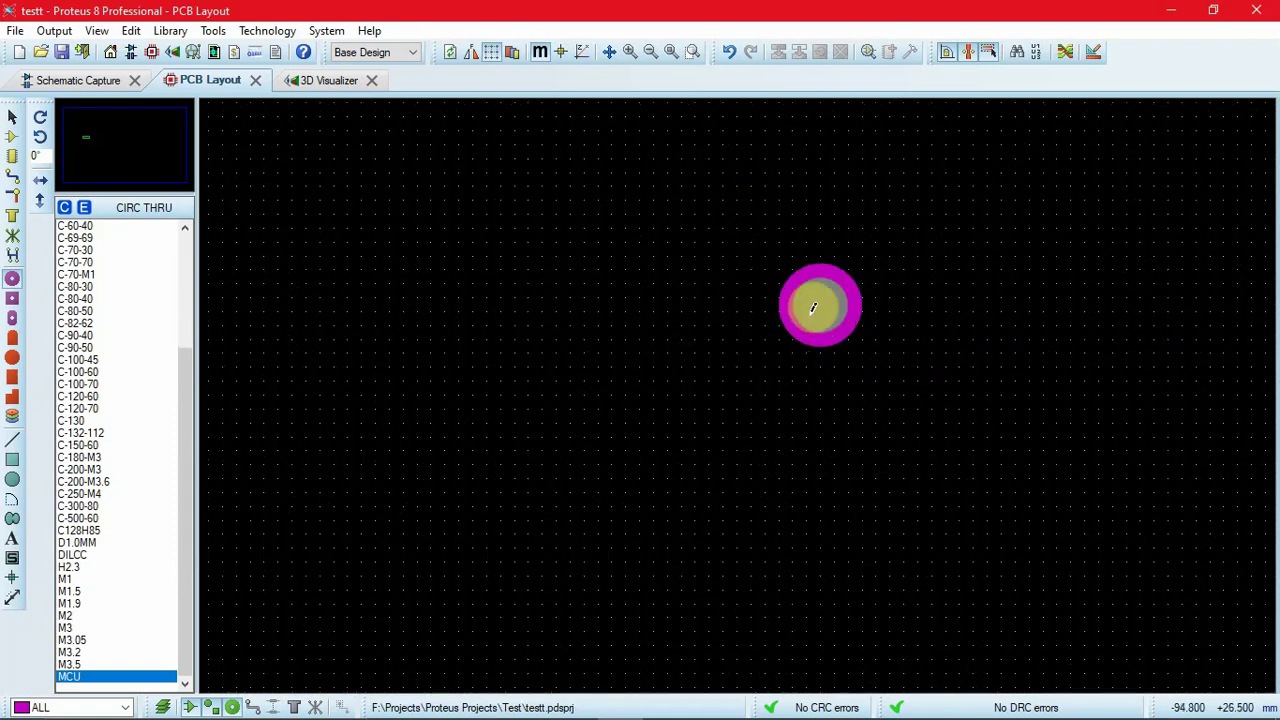
pyautogui.scroll(-1, 790, 317)
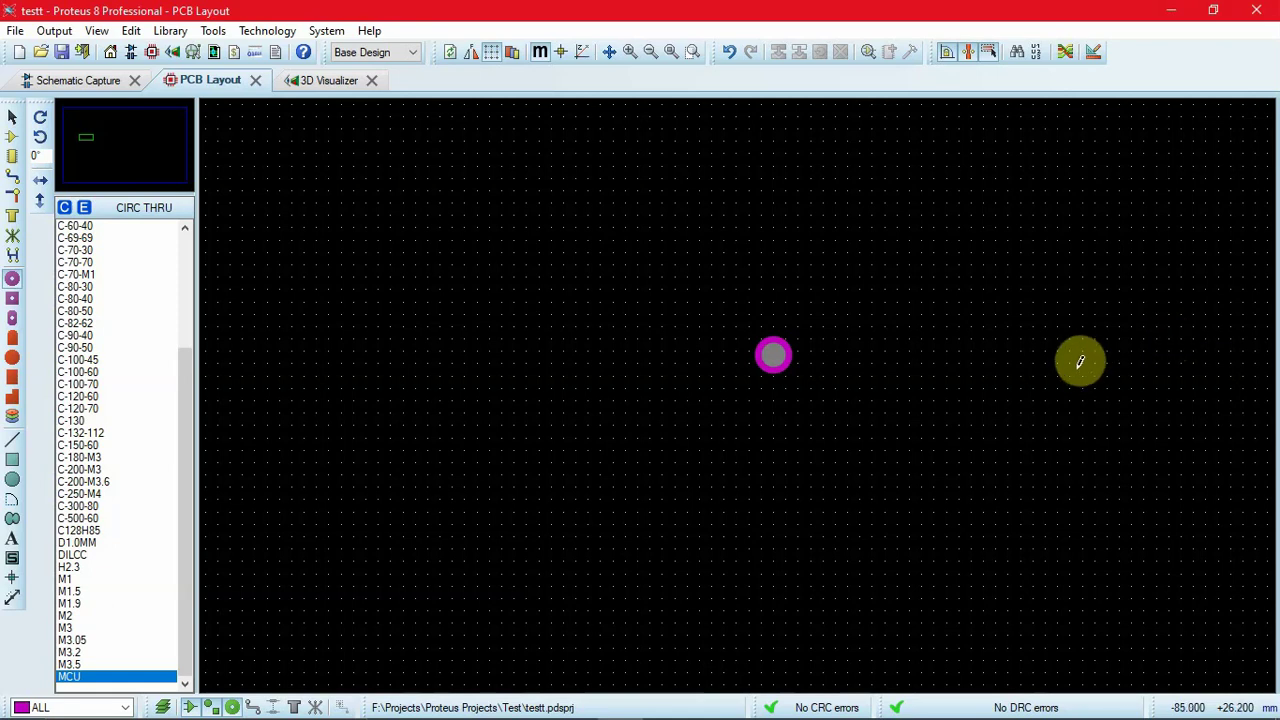
pyautogui.click(773, 420)
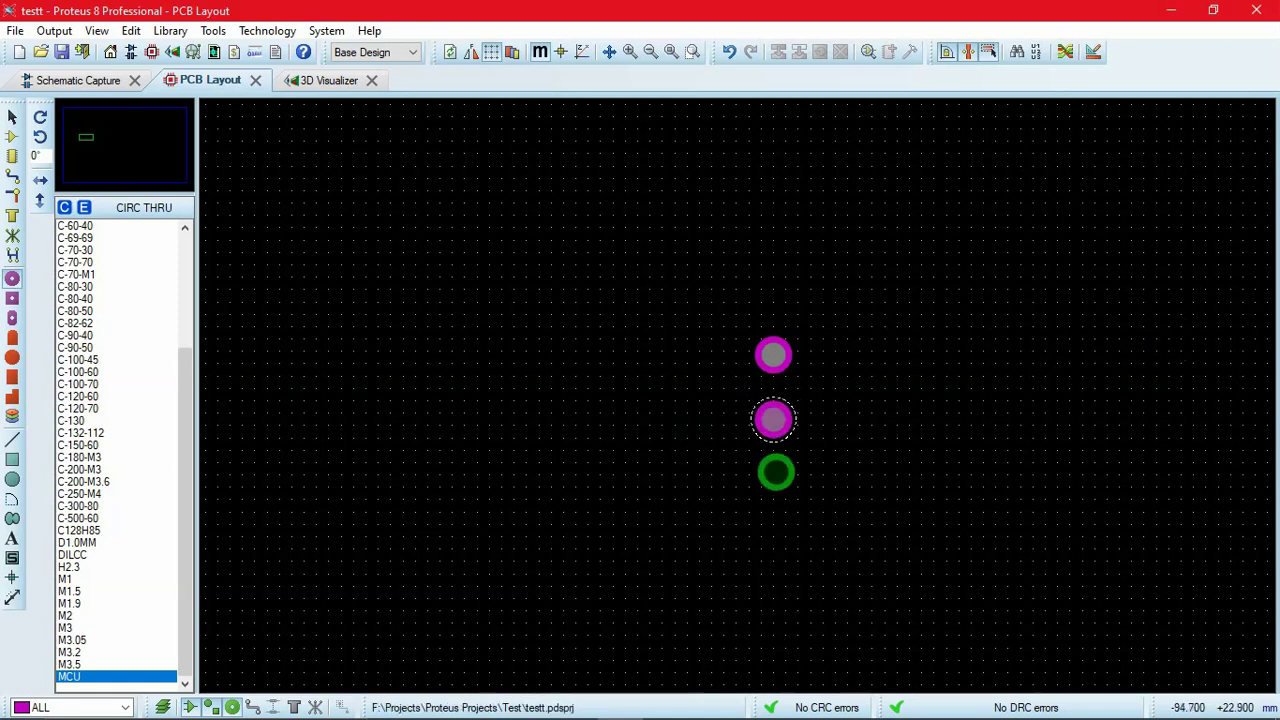
pyautogui.click(773, 490)
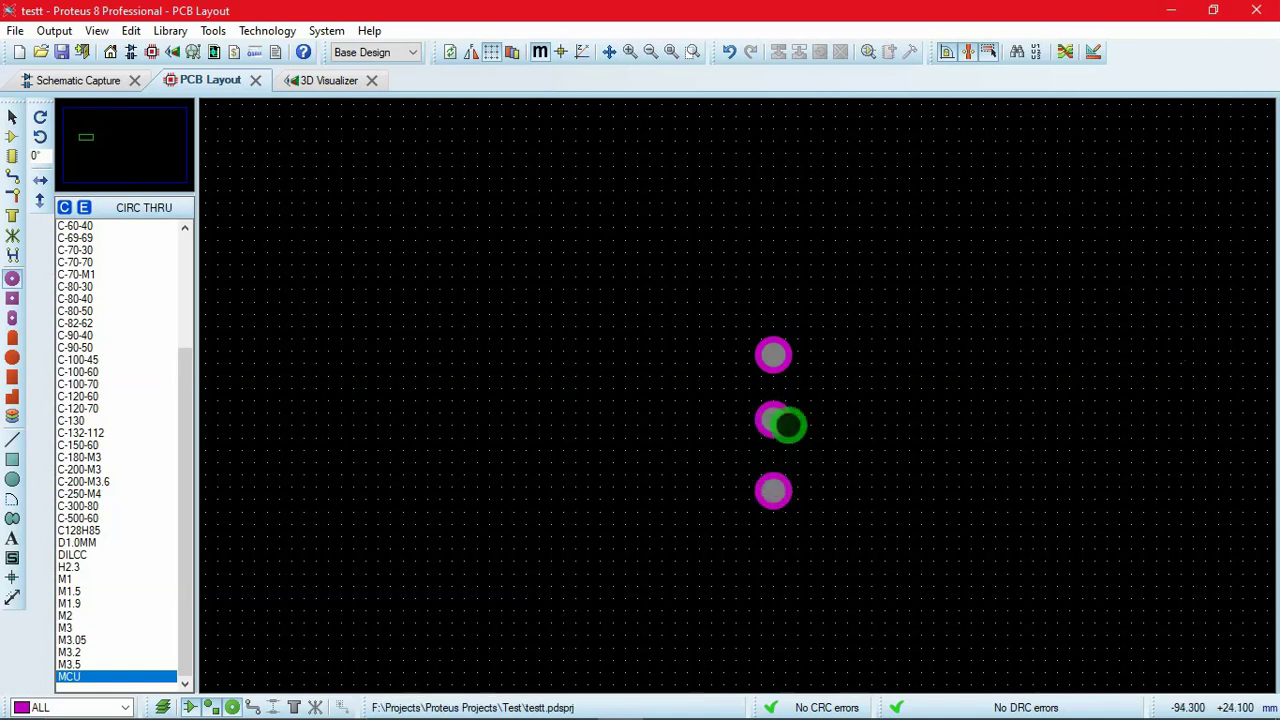
pyautogui.moveTo(716, 392); pyautogui.dragTo(838, 517)
pyautogui.press('Delete')
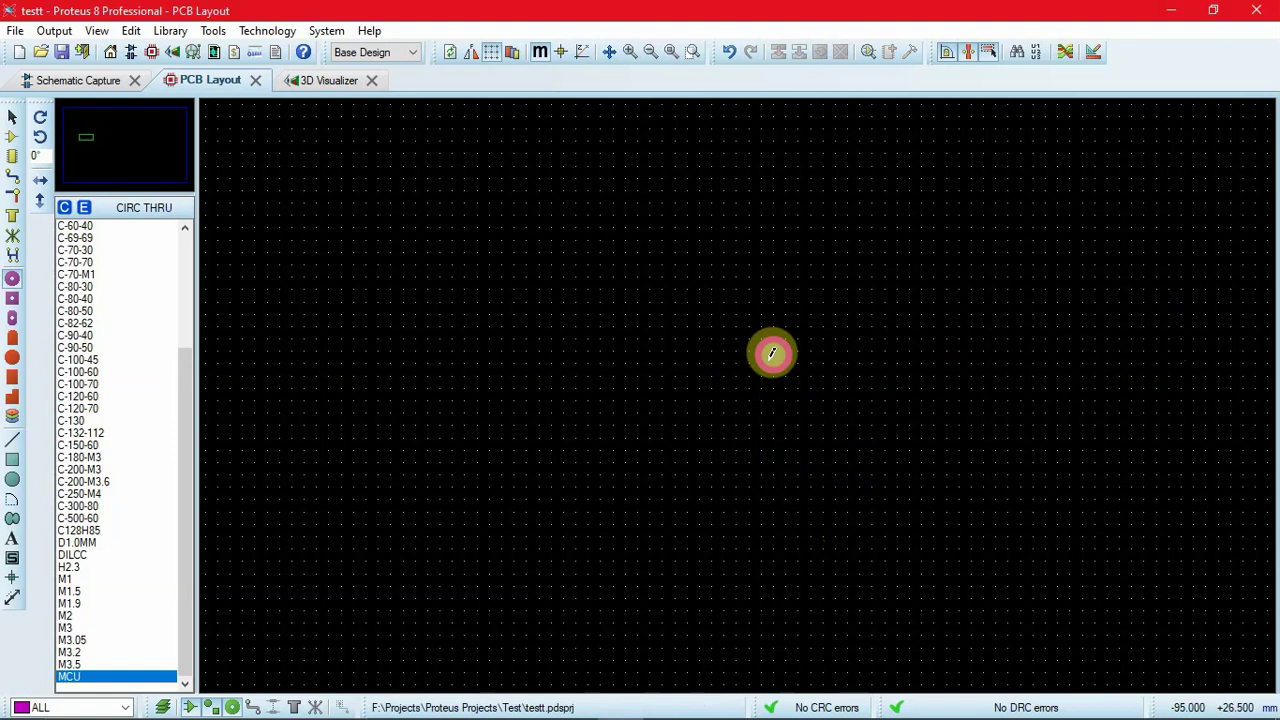
# Replicate the MCU pad horizontally with an X-step of 2.54mm, a Y-step of 0 and 15 copies.
pyautogui.rightClick(775, 350)
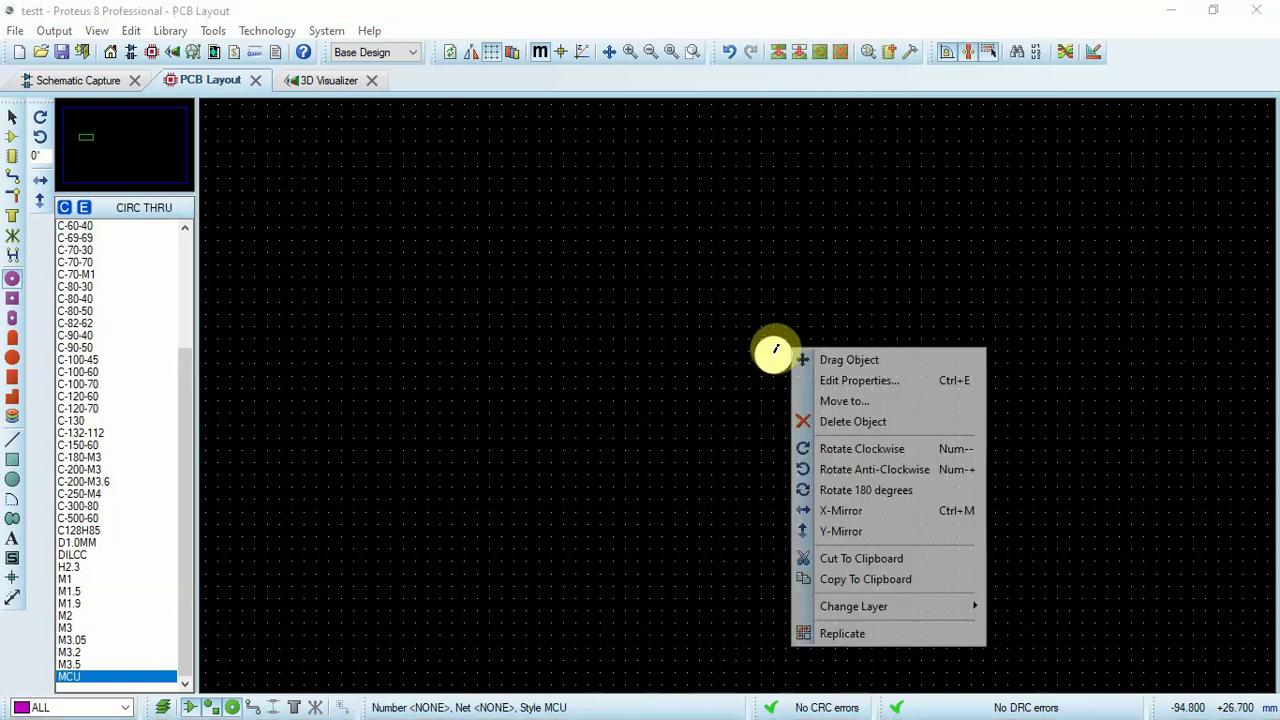
pyautogui.click(841, 634)
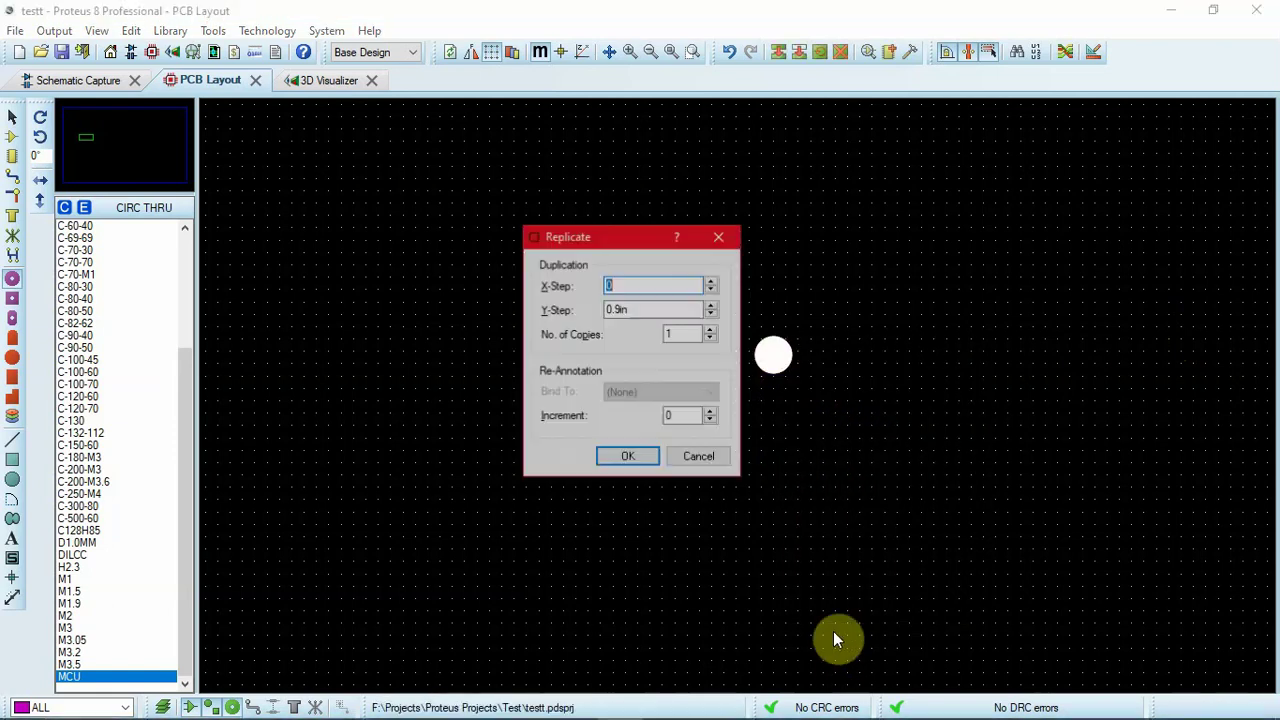
pyautogui.press('Tab')
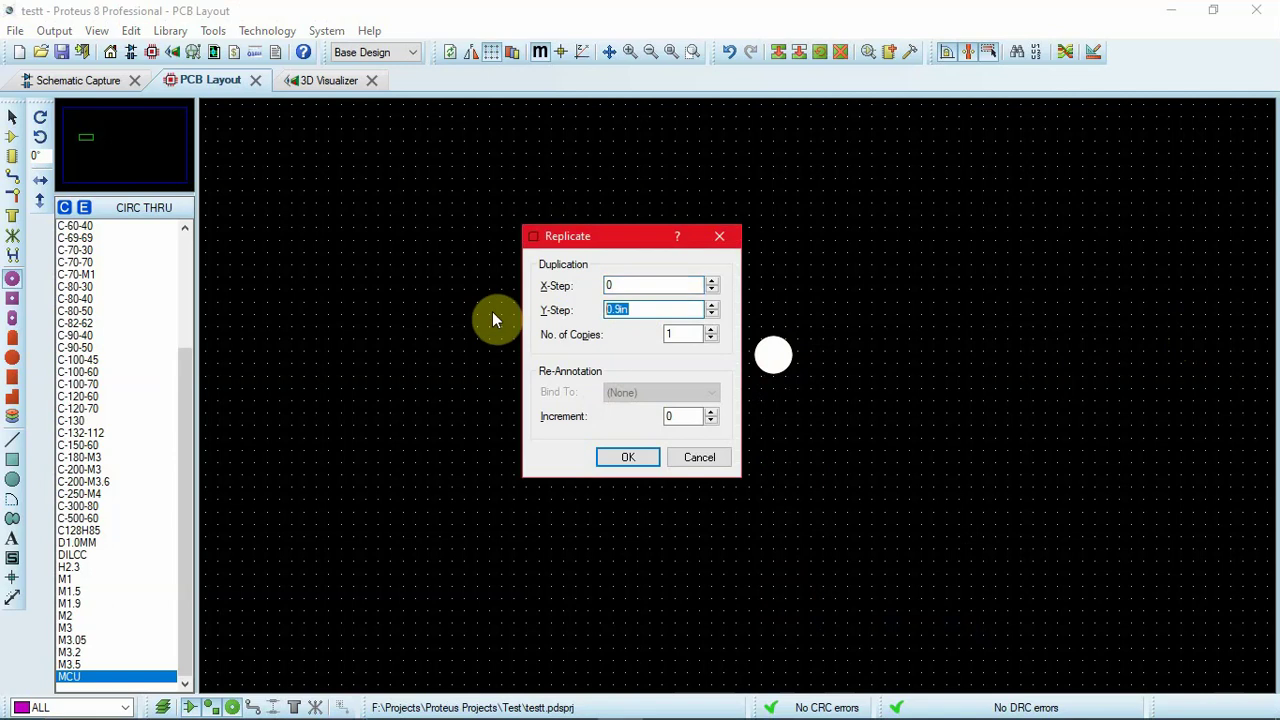
pyautogui.write('0')
pyautogui.click(627, 282)
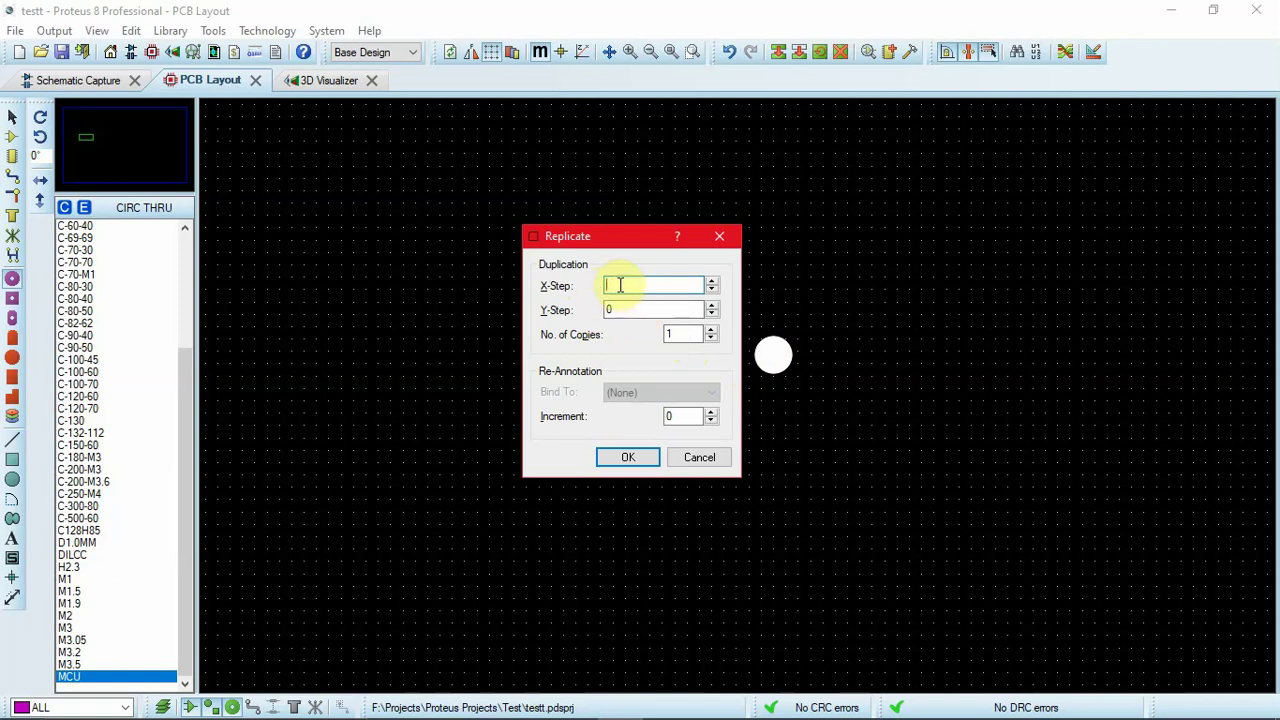
pyautogui.write('2.54mm')
pyautogui.click(680, 334)
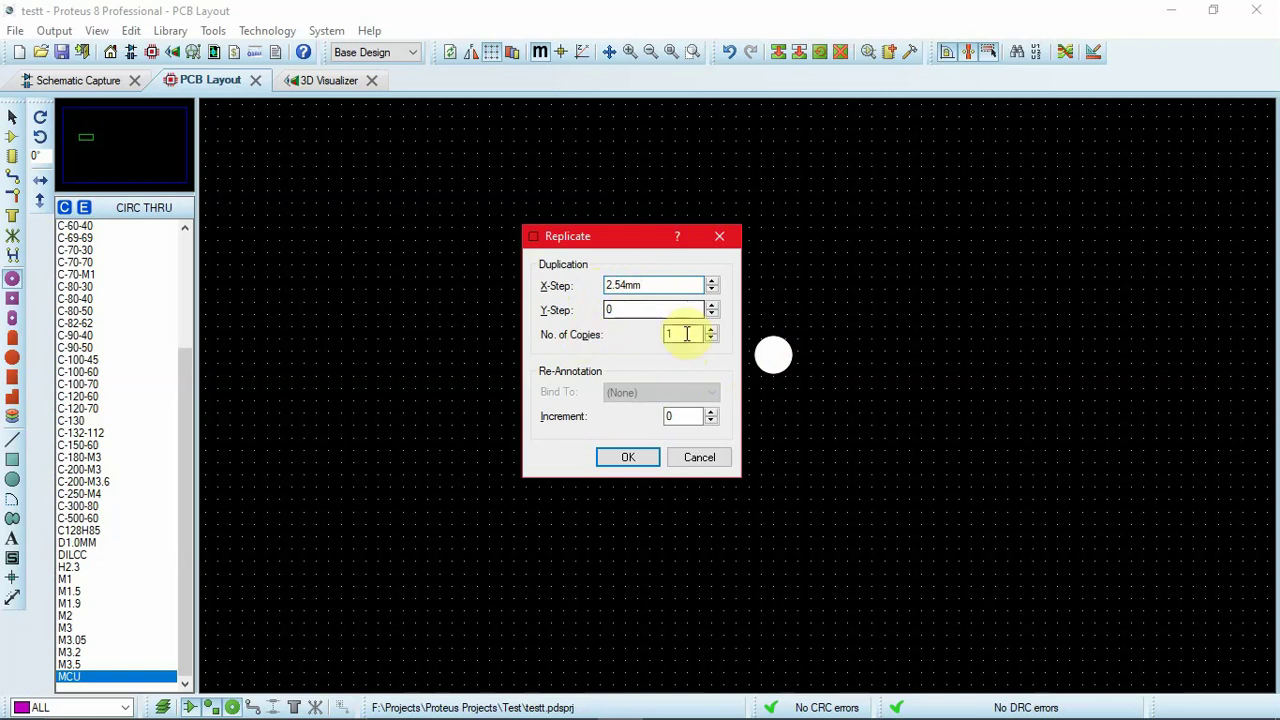
pyautogui.write('5')
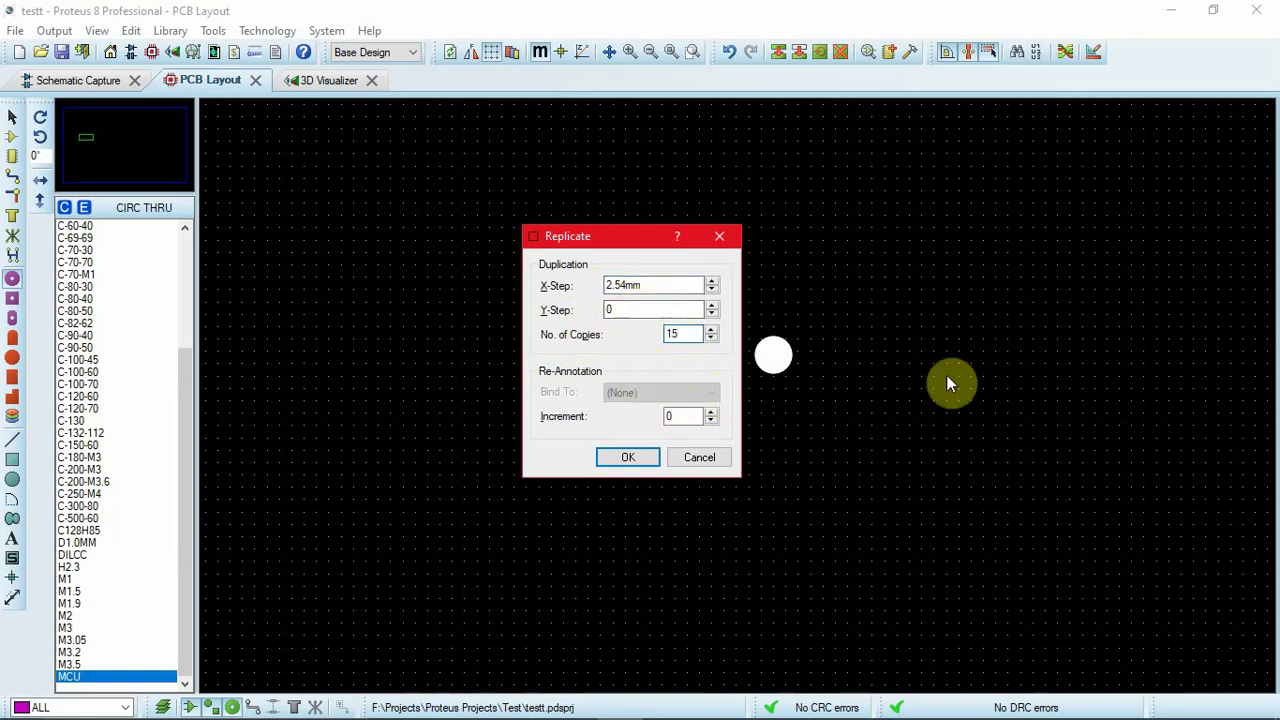
pyautogui.click(630, 455)
pyautogui.scroll(-3, 910, 415)
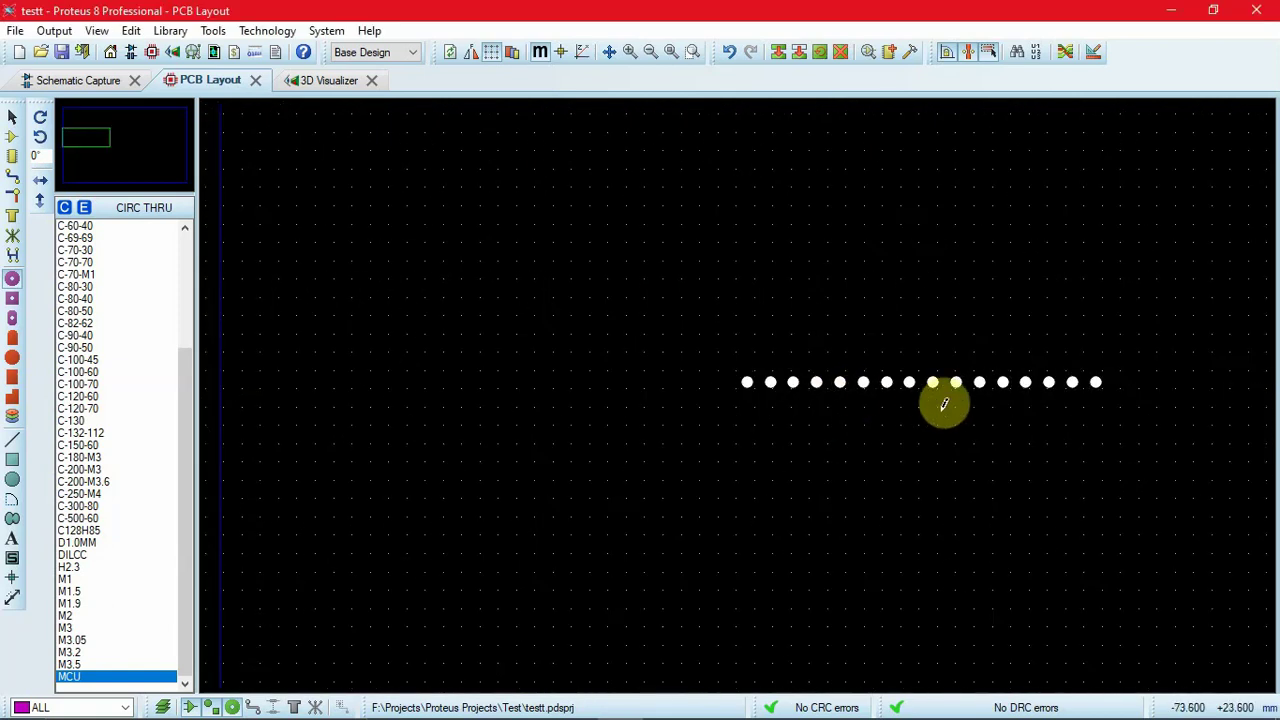
pyautogui.scroll(2, 740, 388)
pyautogui.click(474, 306)
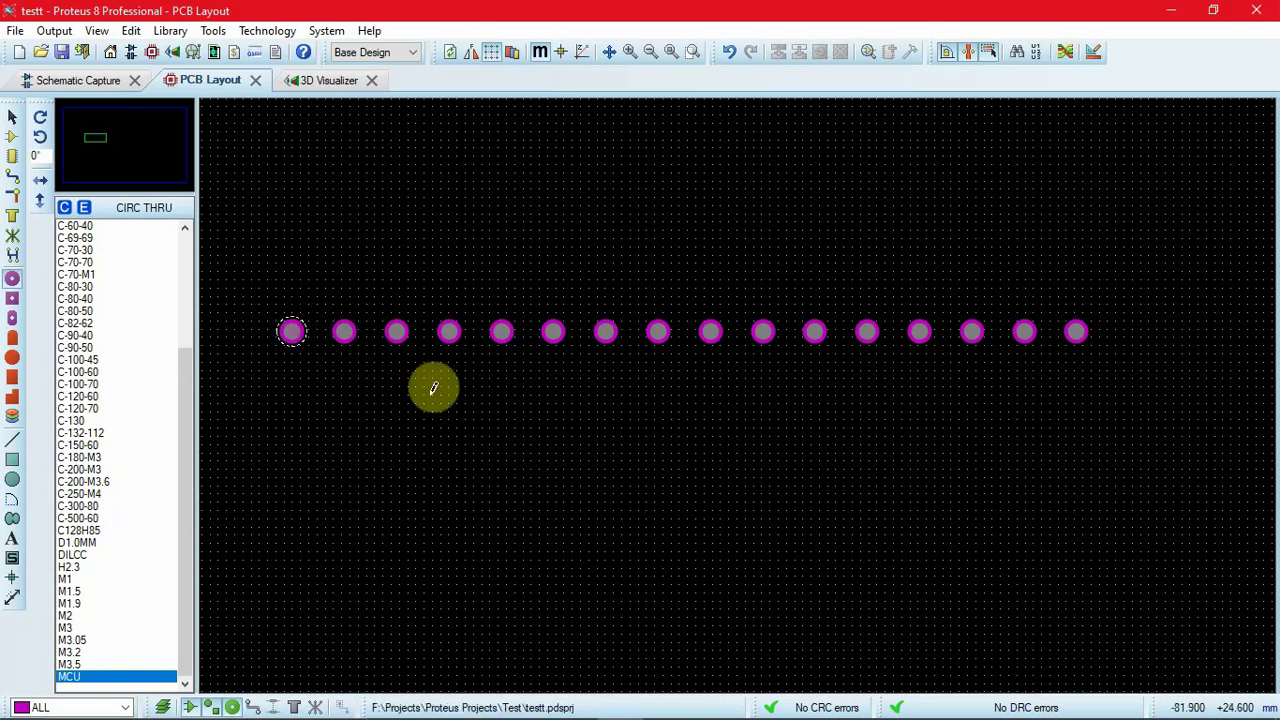
# Measure the centre-to-centre spacing of the first two pads with a temporary dimension and remove it.
pyautogui.press('F7')
pyautogui.press('F6')
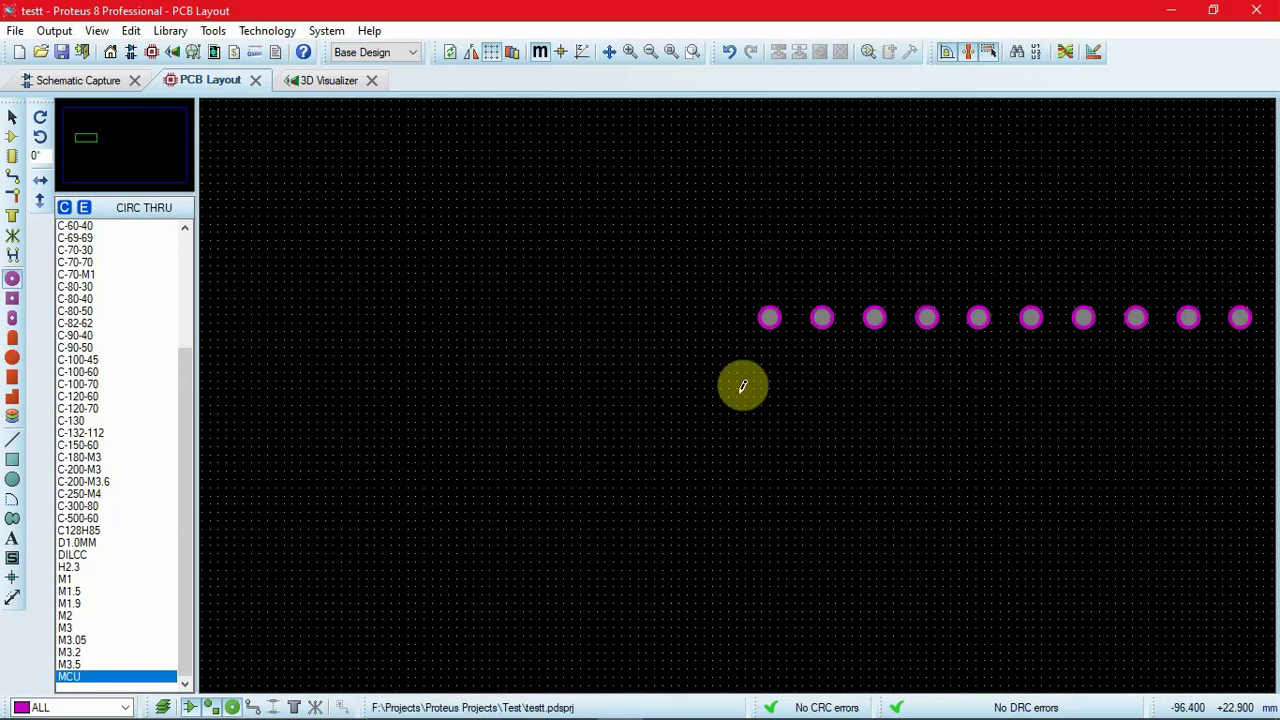
pyautogui.click(12, 597)
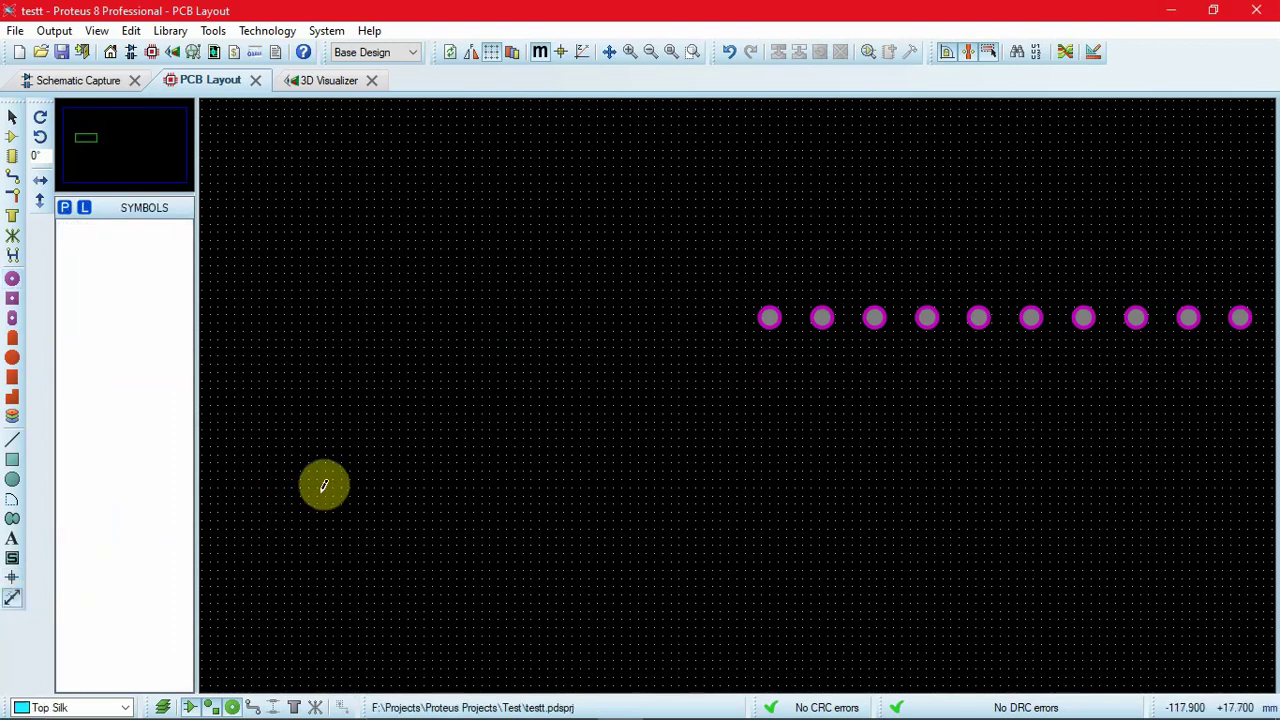
pyautogui.press('F6')
pyautogui.press('F6')
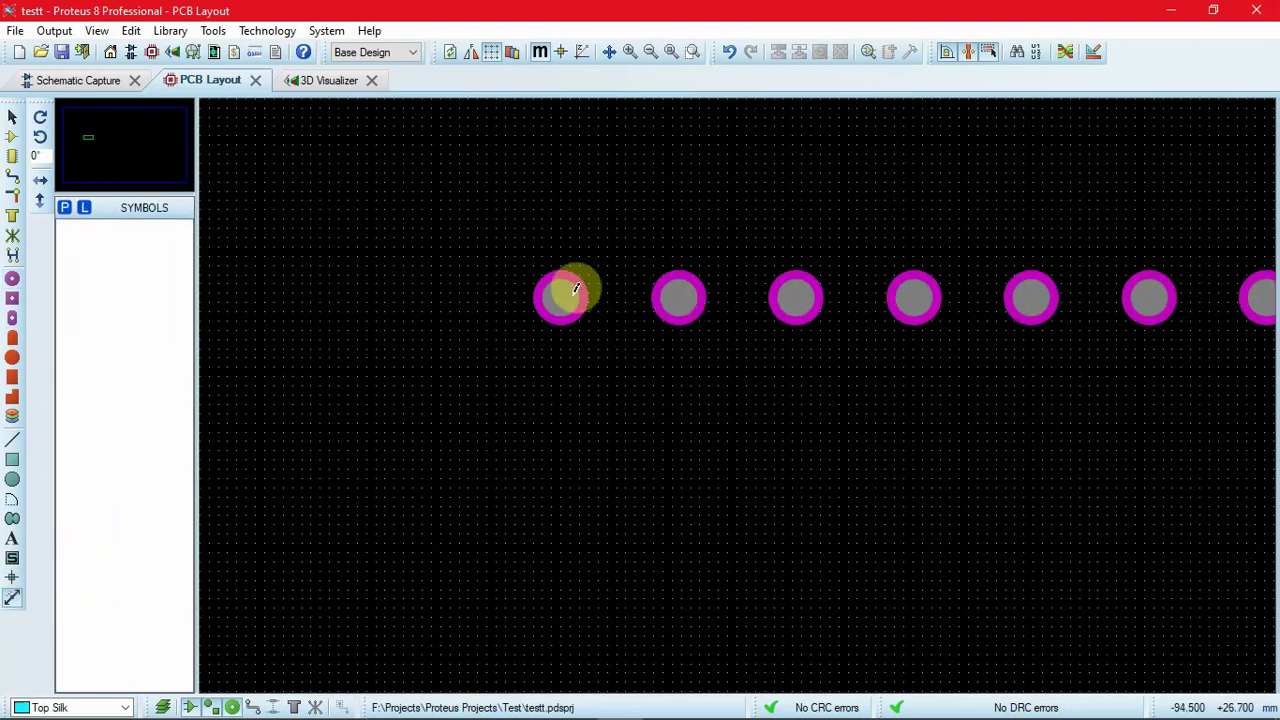
pyautogui.click(568, 290)
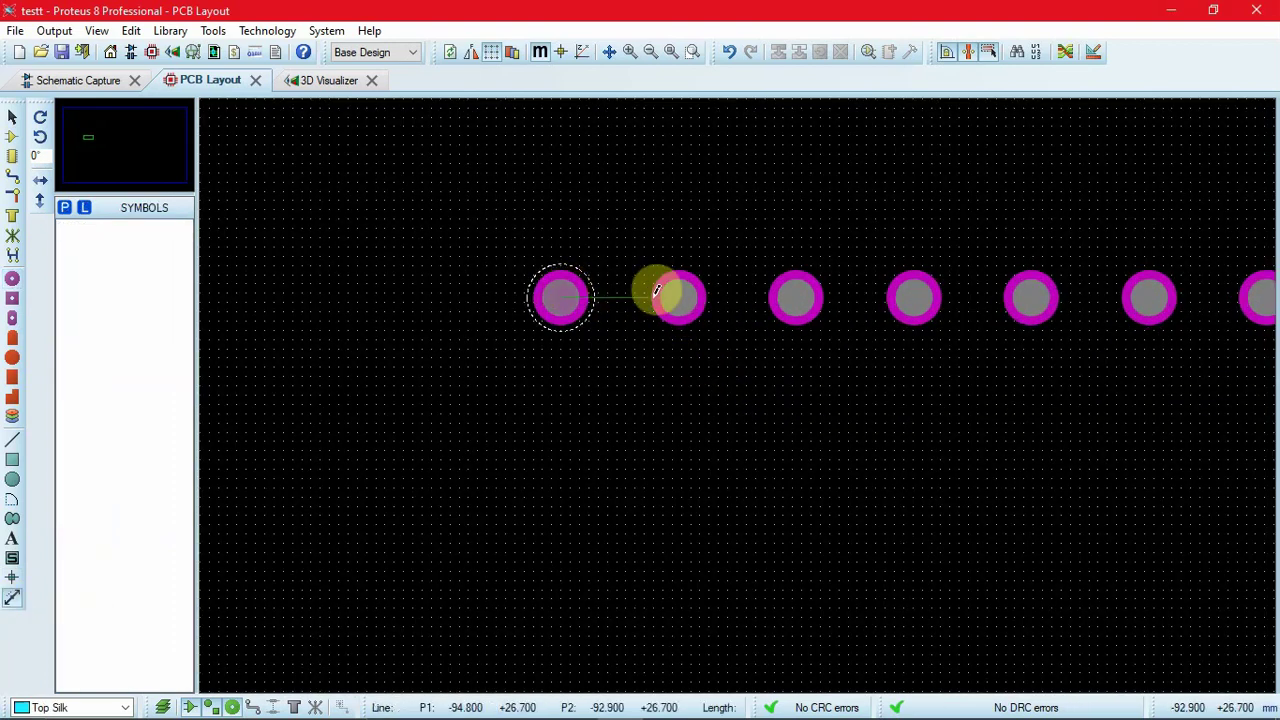
pyautogui.click(681, 290)
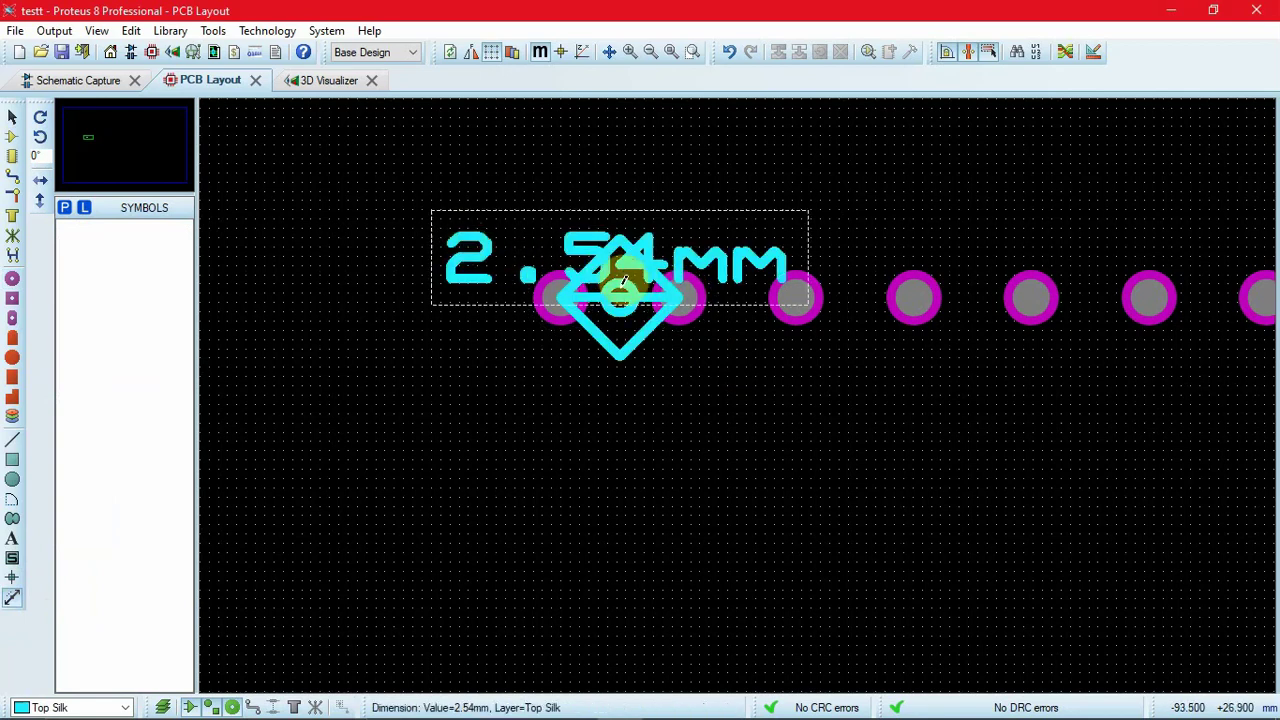
pyautogui.press('Escape')
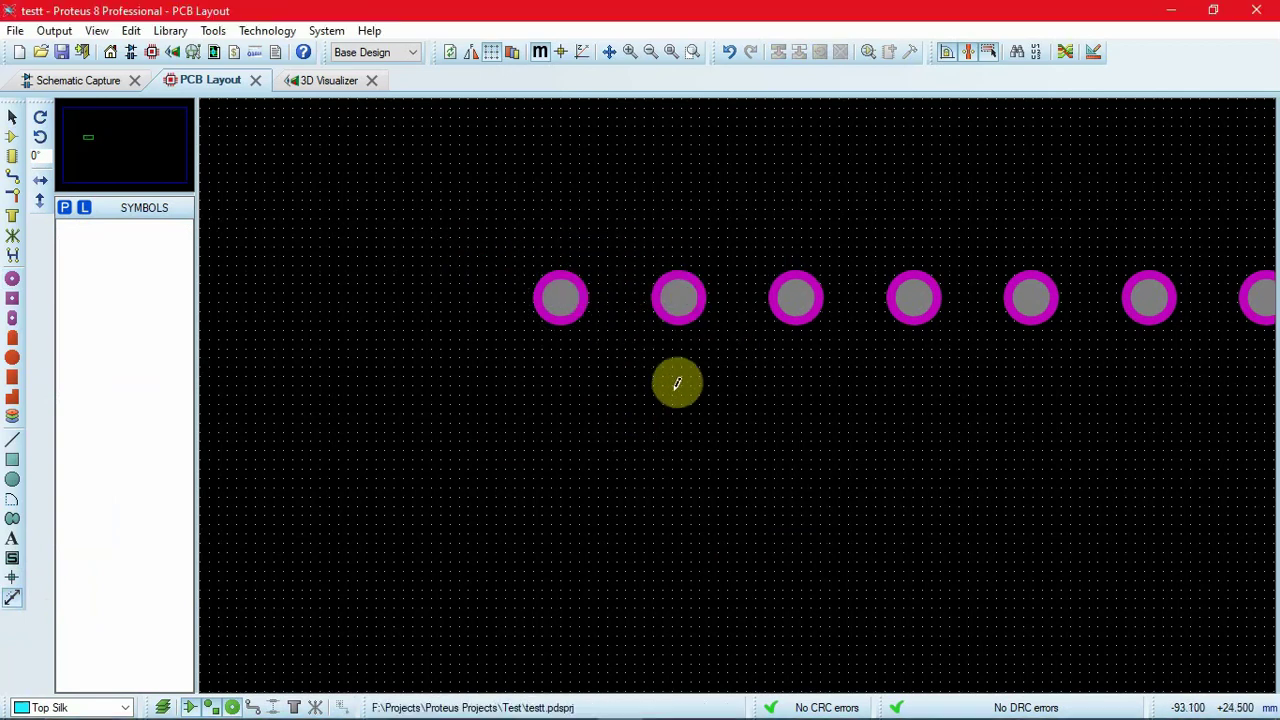
# Check the distance between the two pin rows in the schematic's board drawing and return to the PCB layout.
pyautogui.scroll(-1, 677, 380)
pyautogui.scroll(-1, 712, 384)
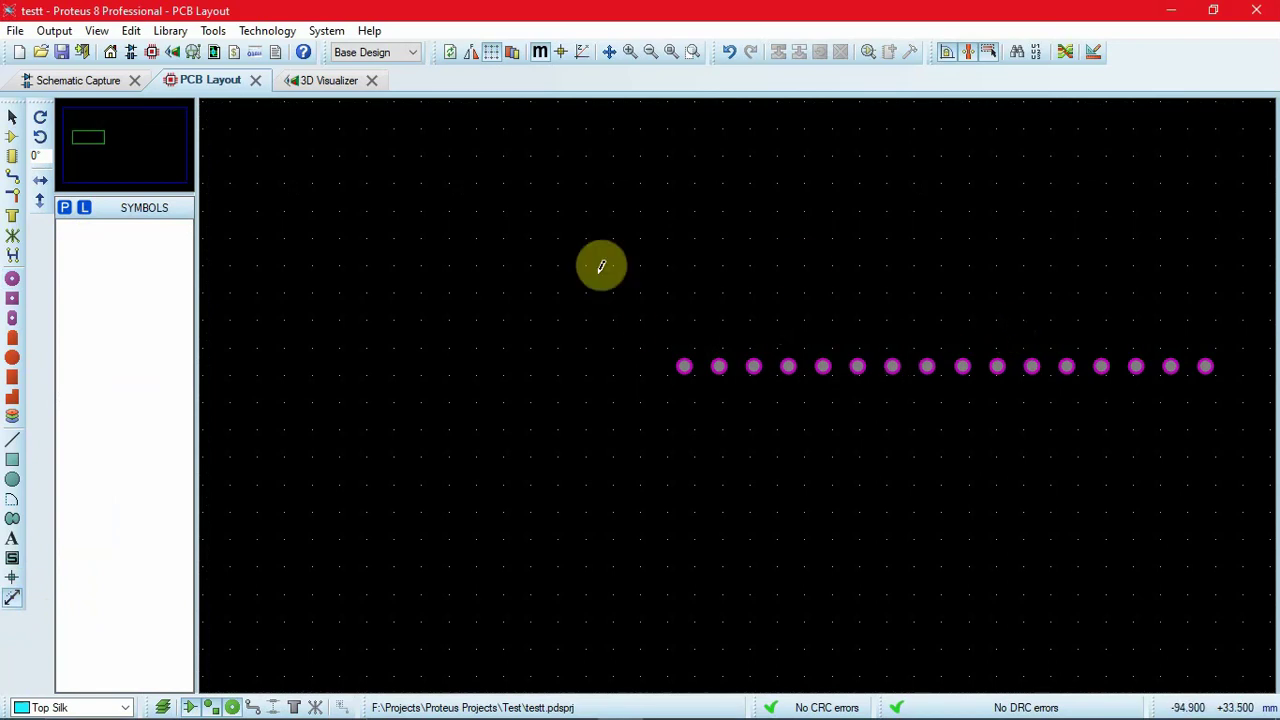
pyautogui.click(85, 80)
pyautogui.click(503, 443)
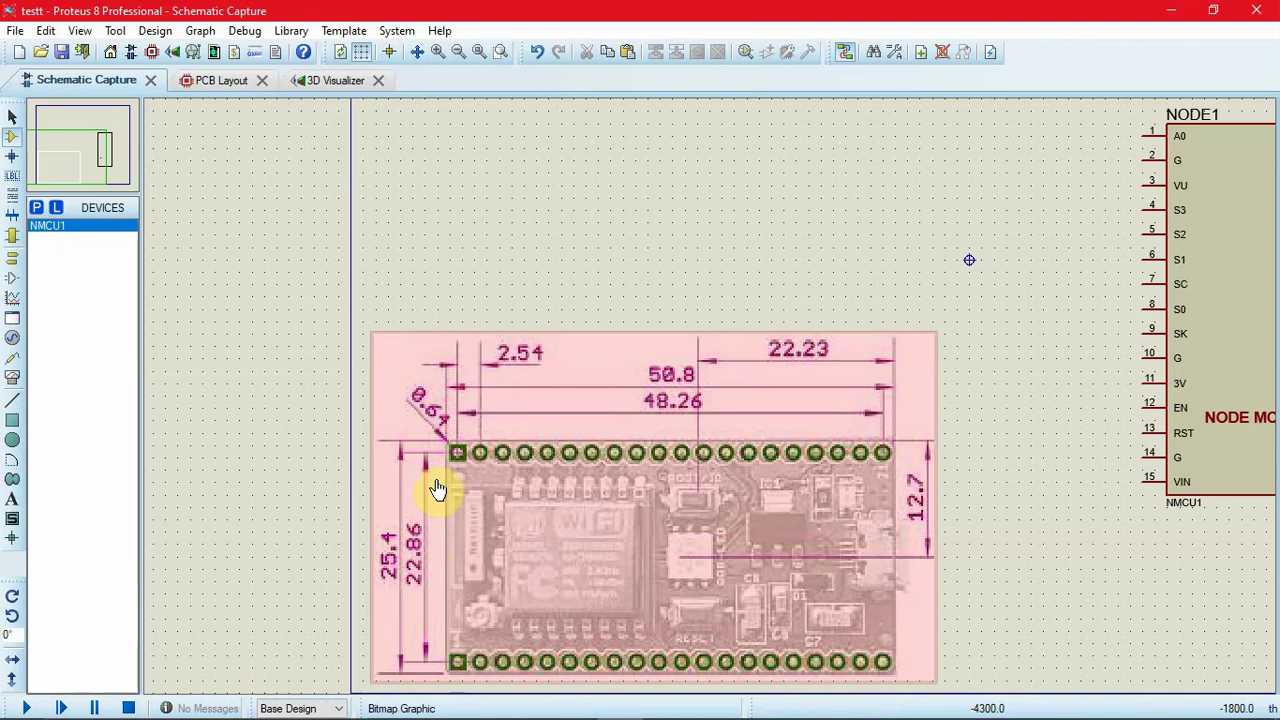
pyautogui.click(214, 163)
pyautogui.click(210, 82)
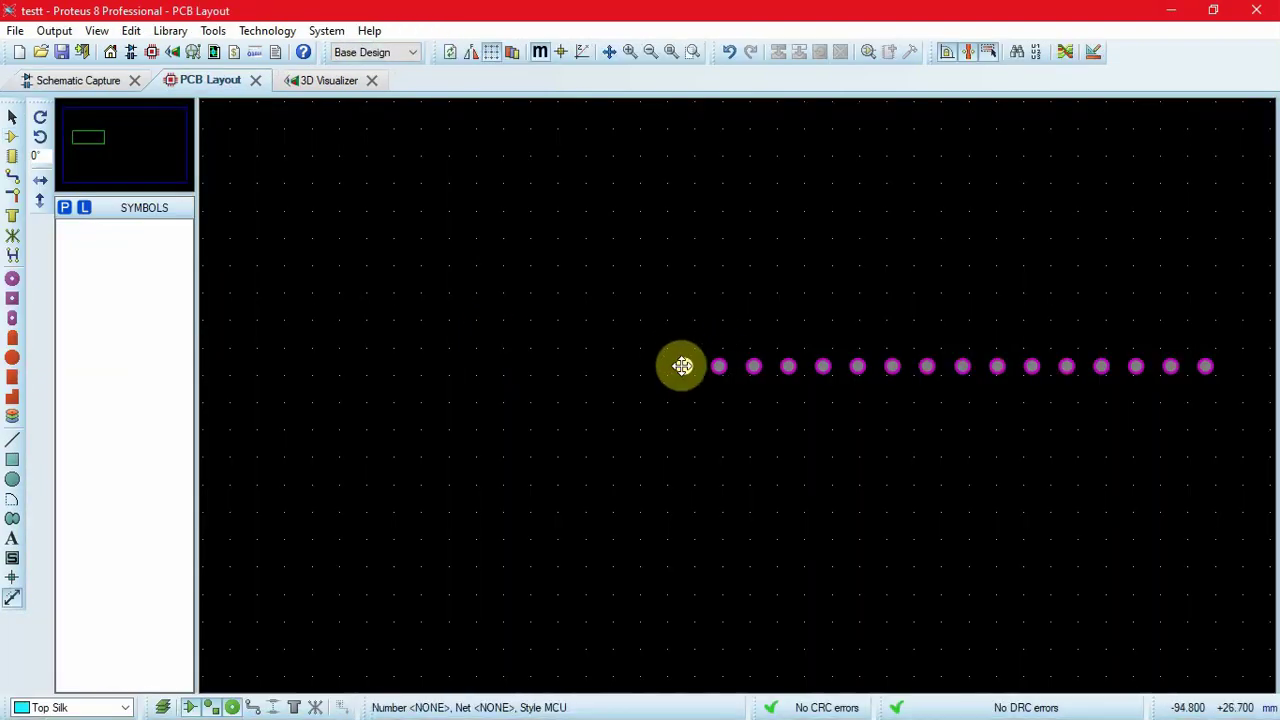
# Replicate the first pad of the row vertically with an X-step of 0, a Y-step of 22.86mm and 1 copy.
pyautogui.rightClick(685, 362)
pyautogui.click(766, 645)
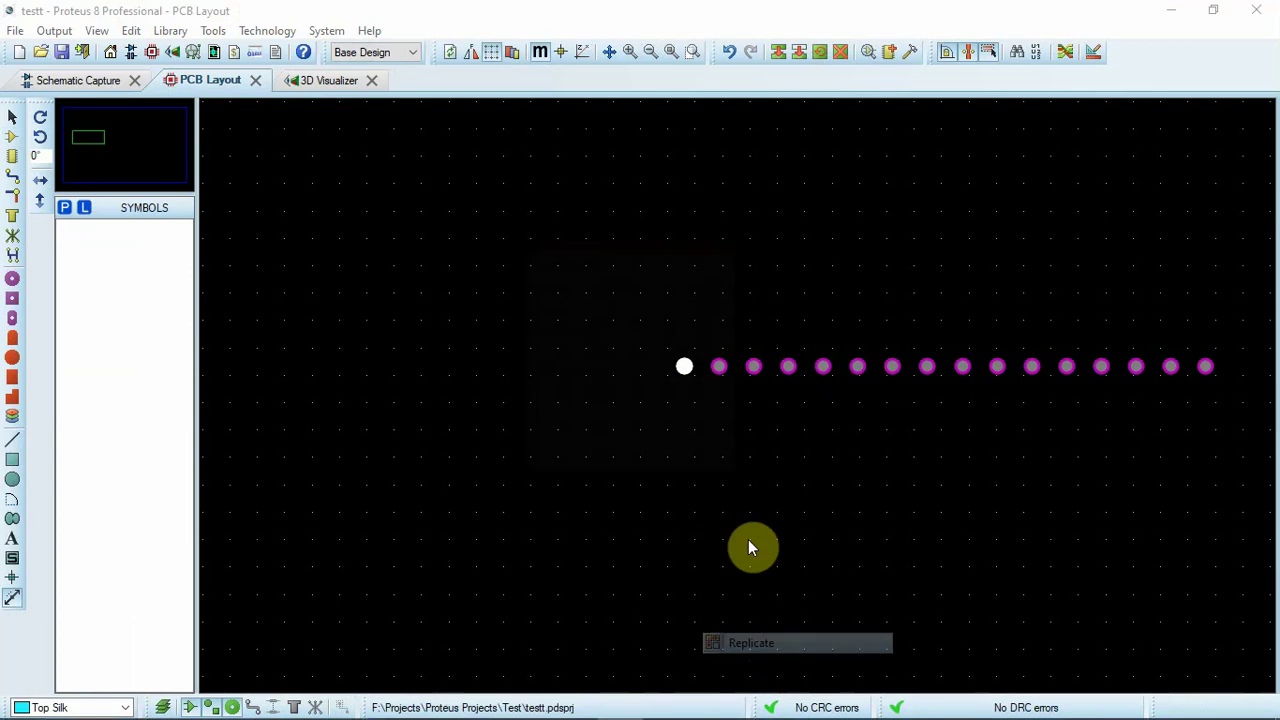
pyautogui.click(637, 284)
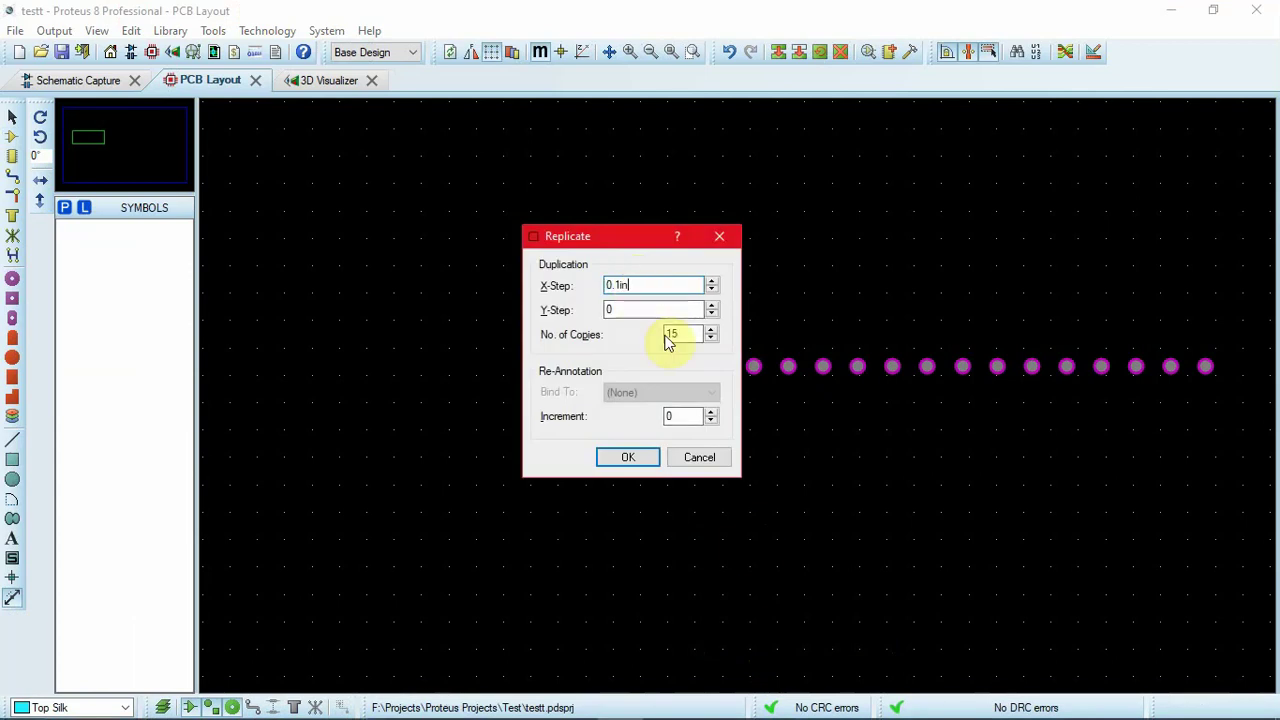
pyautogui.press('BackSpace')
pyautogui.press('BackSpace')
pyautogui.click(634, 309)
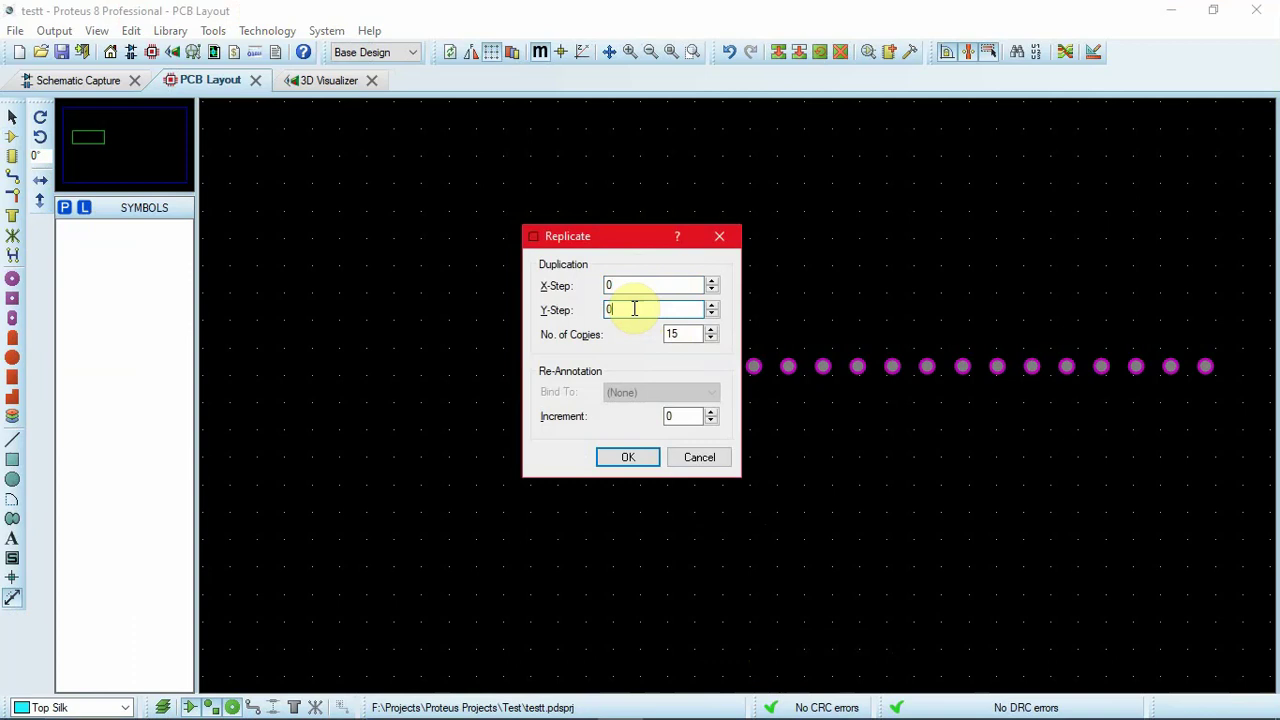
pyautogui.write('22')
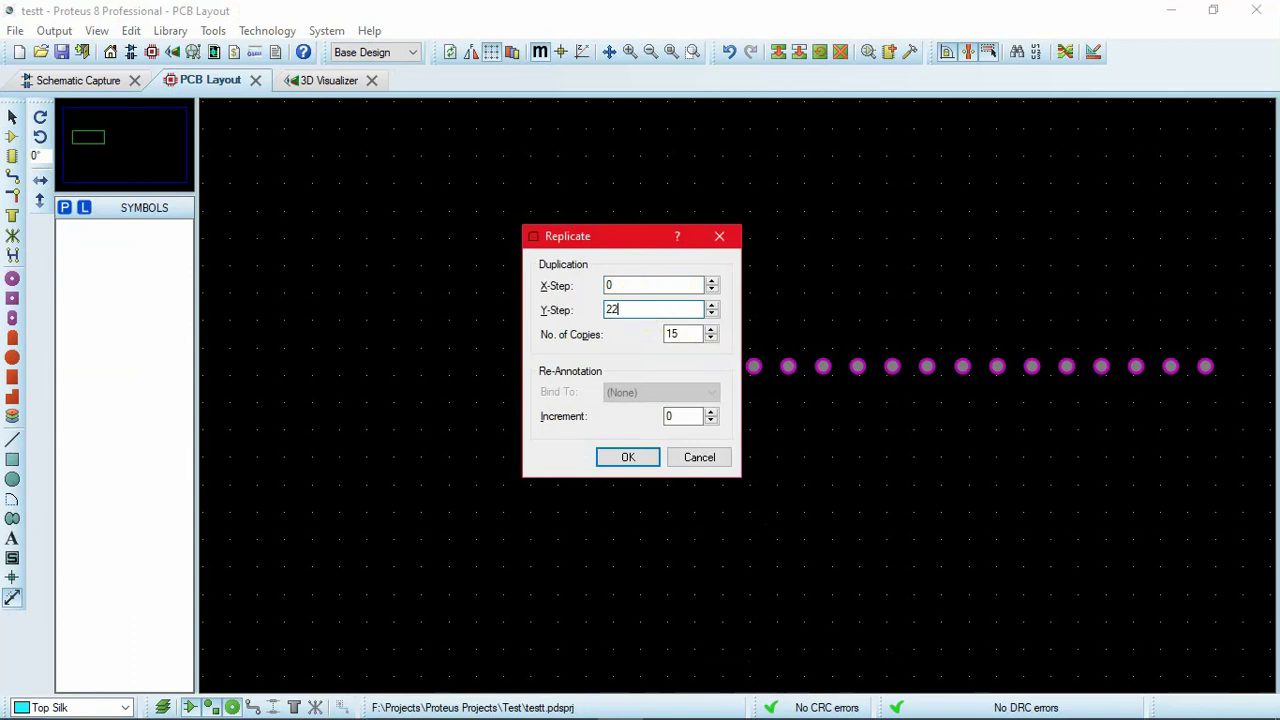
pyautogui.write('.86mm')
pyautogui.click(680, 334)
pyautogui.click(628, 457)
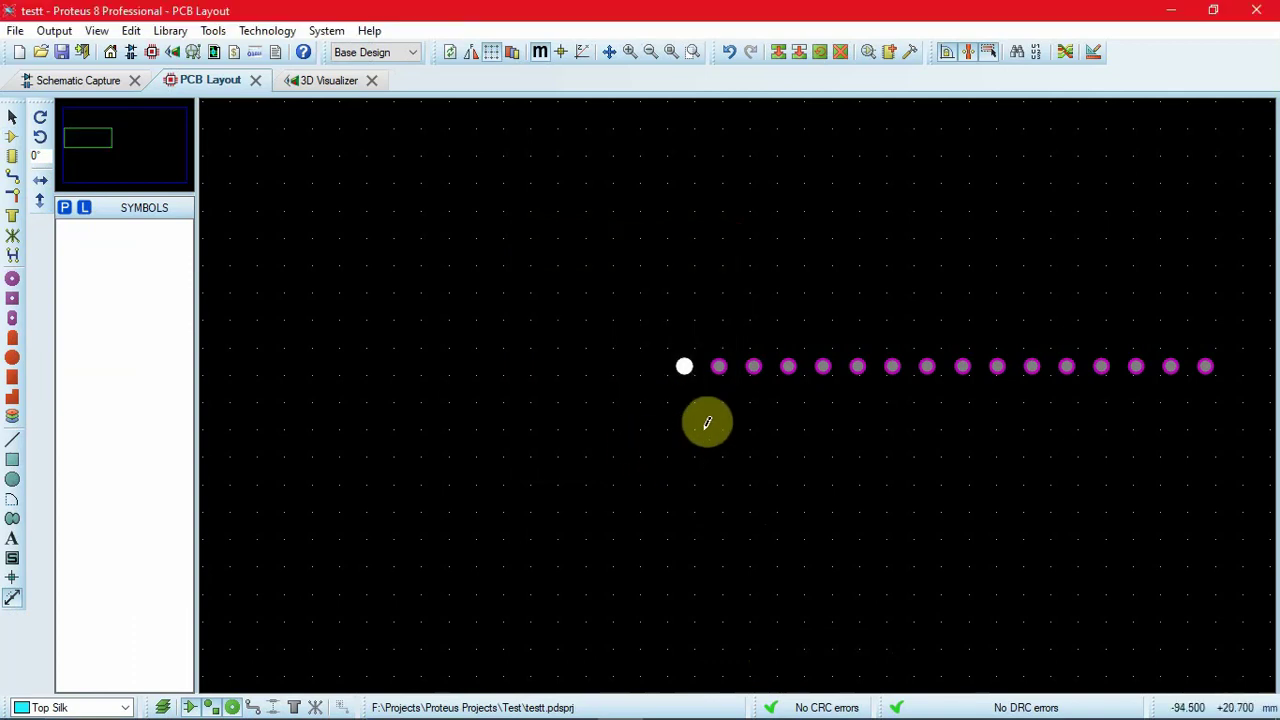
pyautogui.scroll(-1, 707, 422)
pyautogui.click(709, 200)
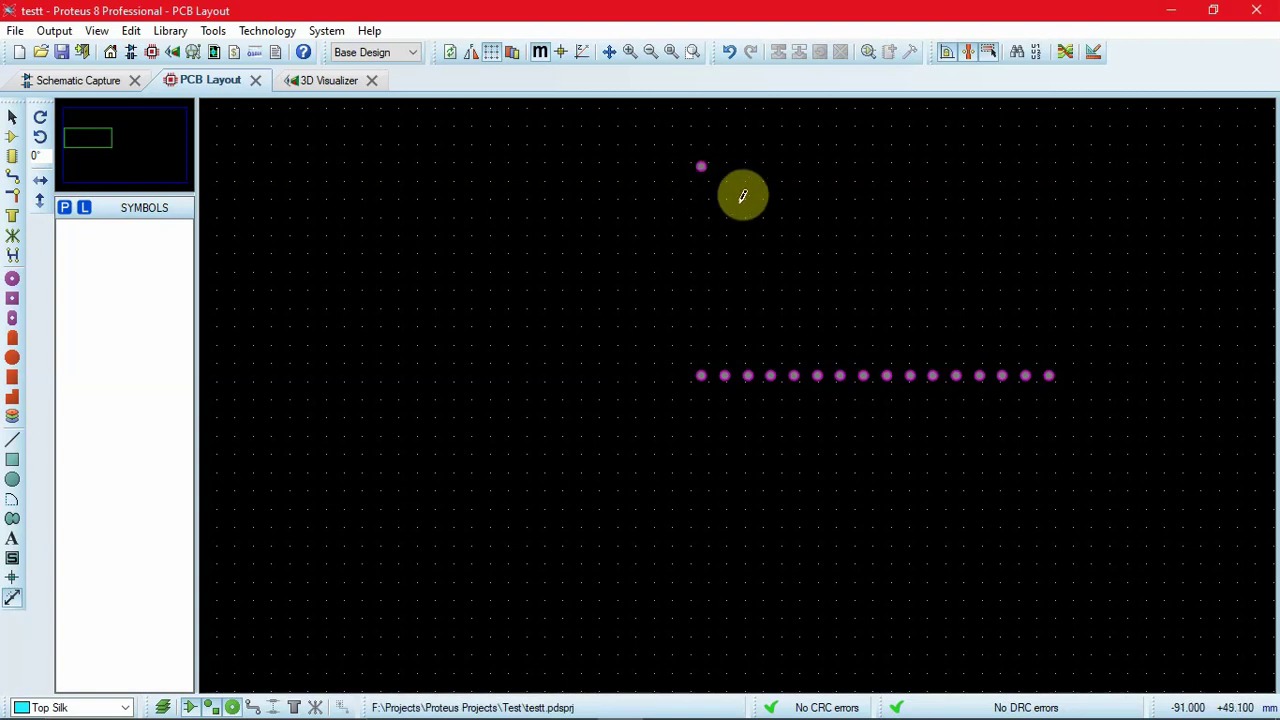
# Replicate the single upper pad horizontally with an X-step of 2.54mm, a Y-step of 0 and 15 copies.
pyautogui.scroll(1, 742, 196)
pyautogui.scroll(1, 740, 386)
pyautogui.scroll(-1, 740, 386)
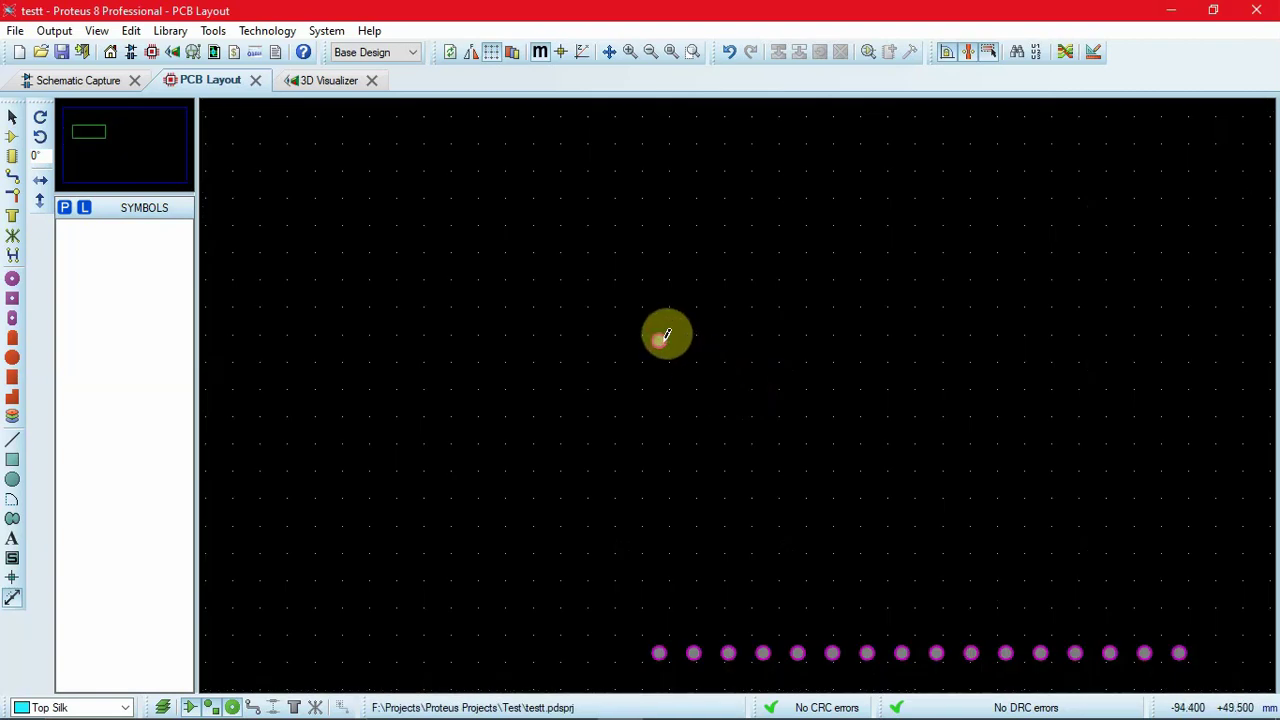
pyautogui.rightClick(667, 335)
pyautogui.click(755, 615)
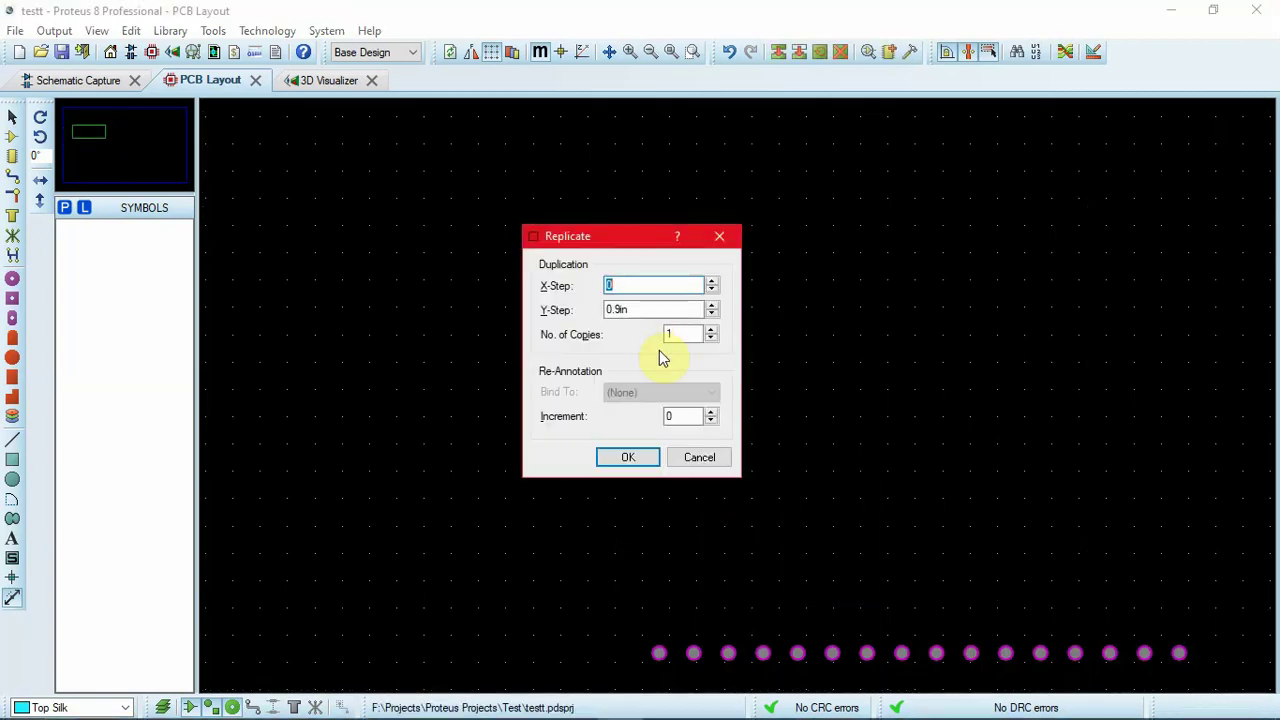
pyautogui.click(644, 309)
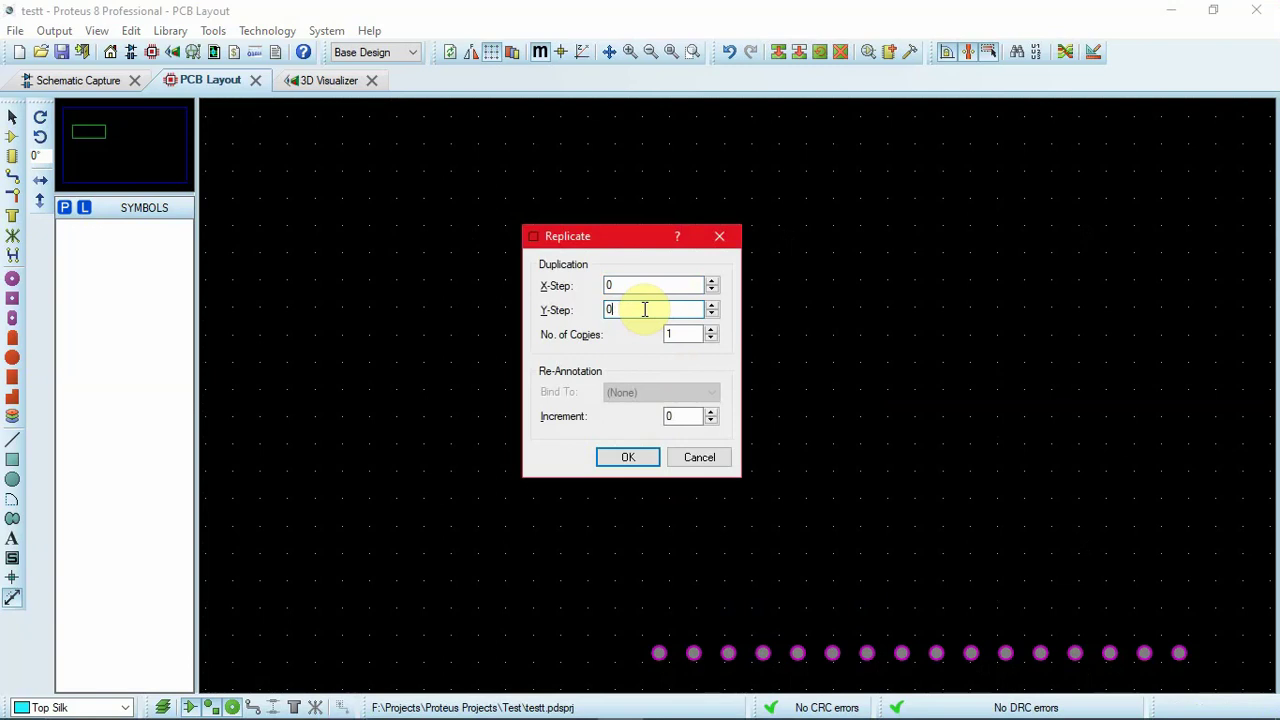
pyautogui.doubleClick(612, 285)
pyautogui.write('0.1inch')
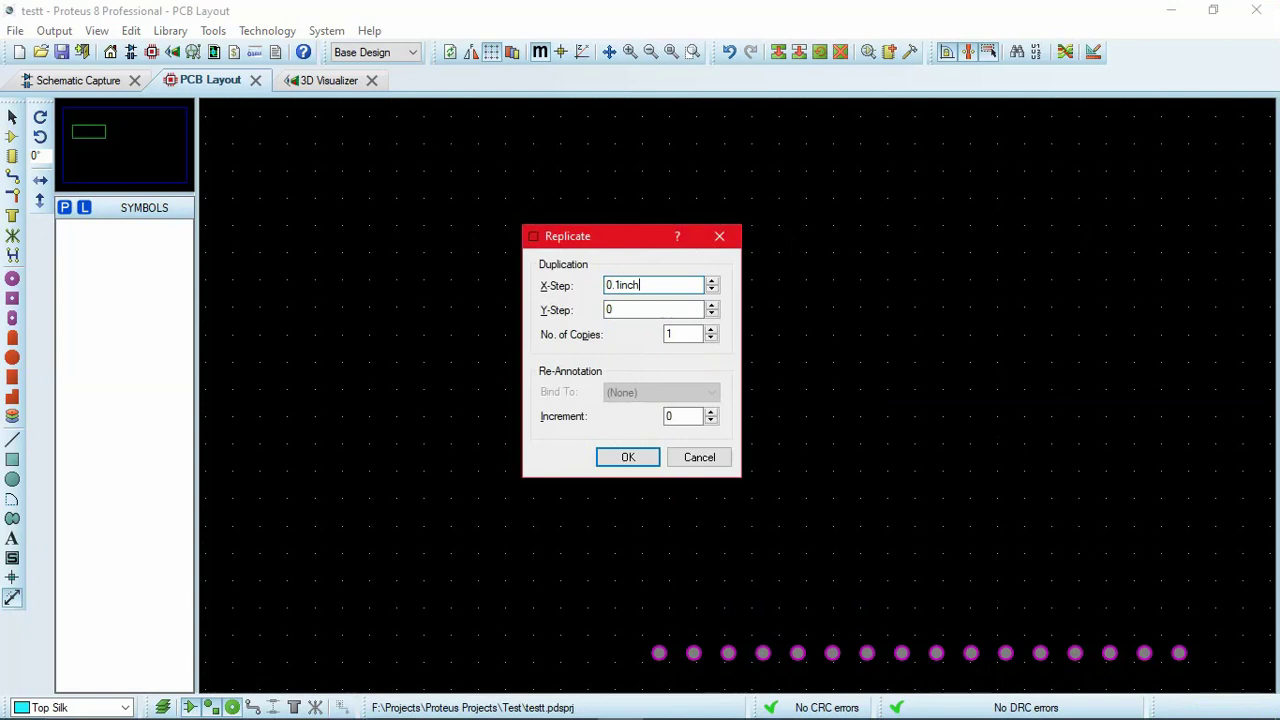
pyautogui.click(692, 334)
pyautogui.write('5')
pyautogui.click(616, 460)
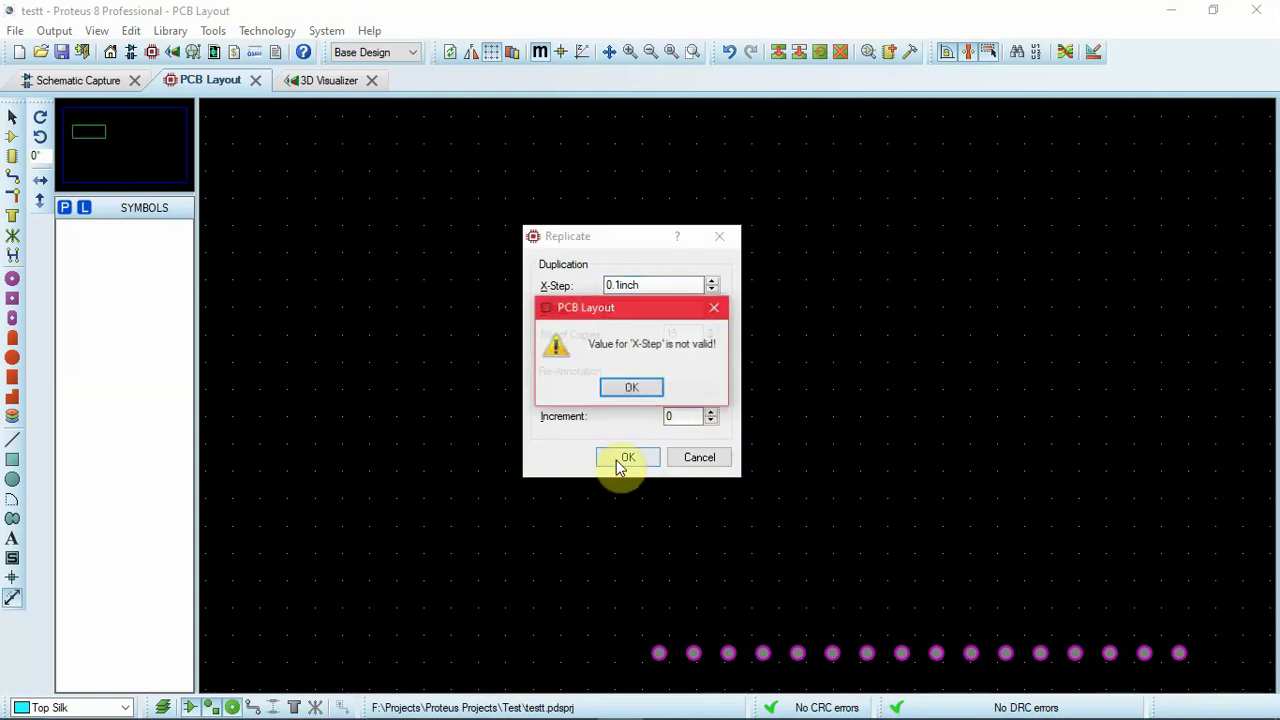
pyautogui.click(631, 389)
pyautogui.click(658, 313)
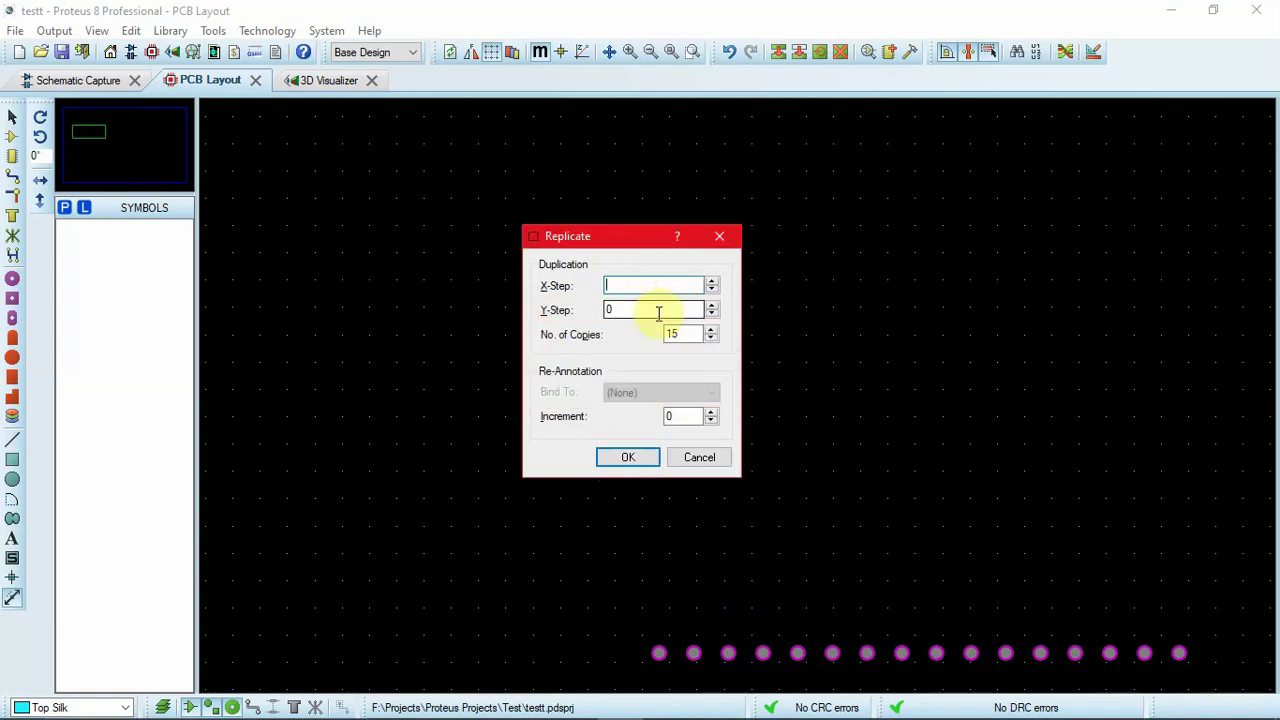
pyautogui.write('2.54mm')
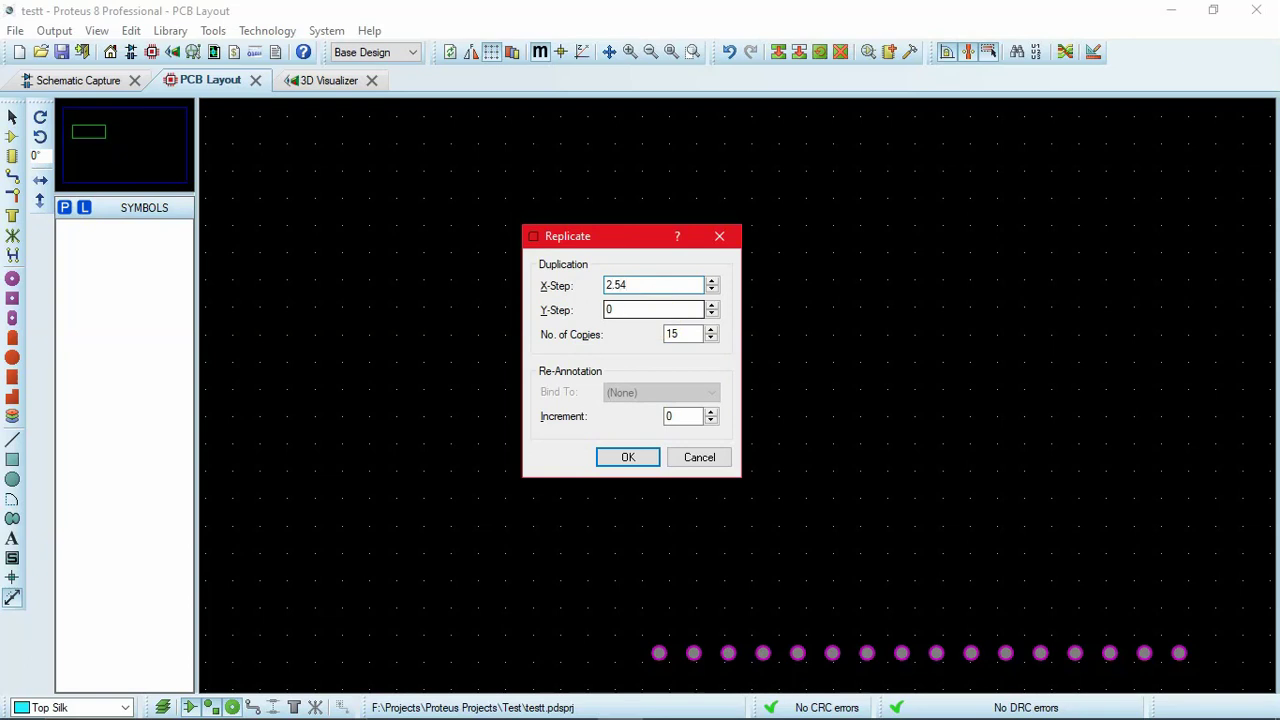
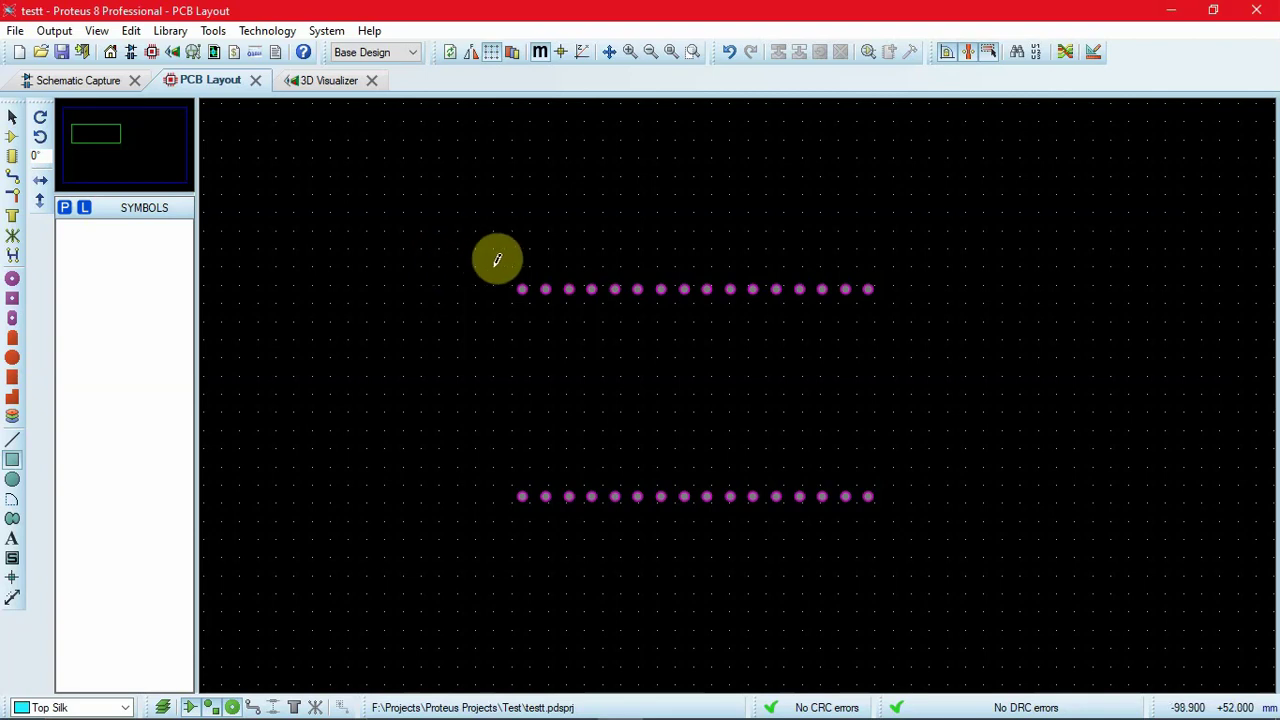
# Draw a Top Silk rectangle about 45.9 mm by 25.8 mm around both pad rows and check the board size in the schematic's drawing.
pyautogui.moveTo(491, 274); pyautogui.dragTo(908, 503)
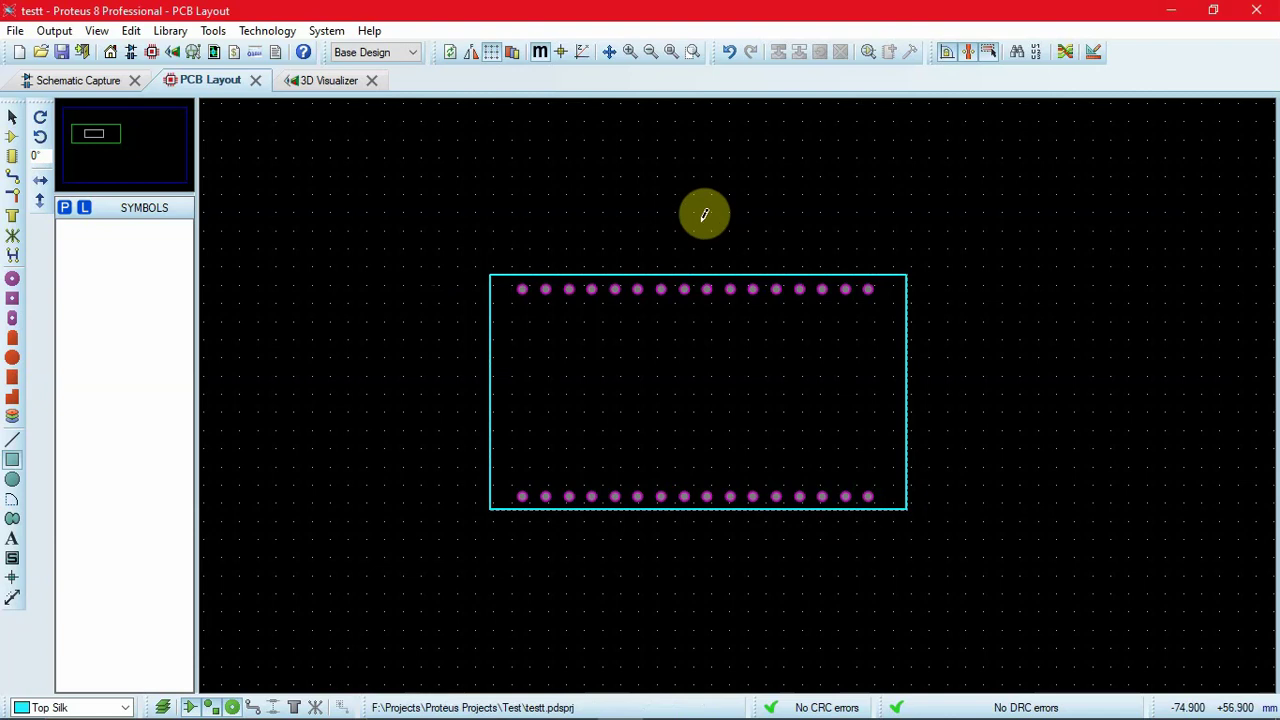
pyautogui.click(117, 83)
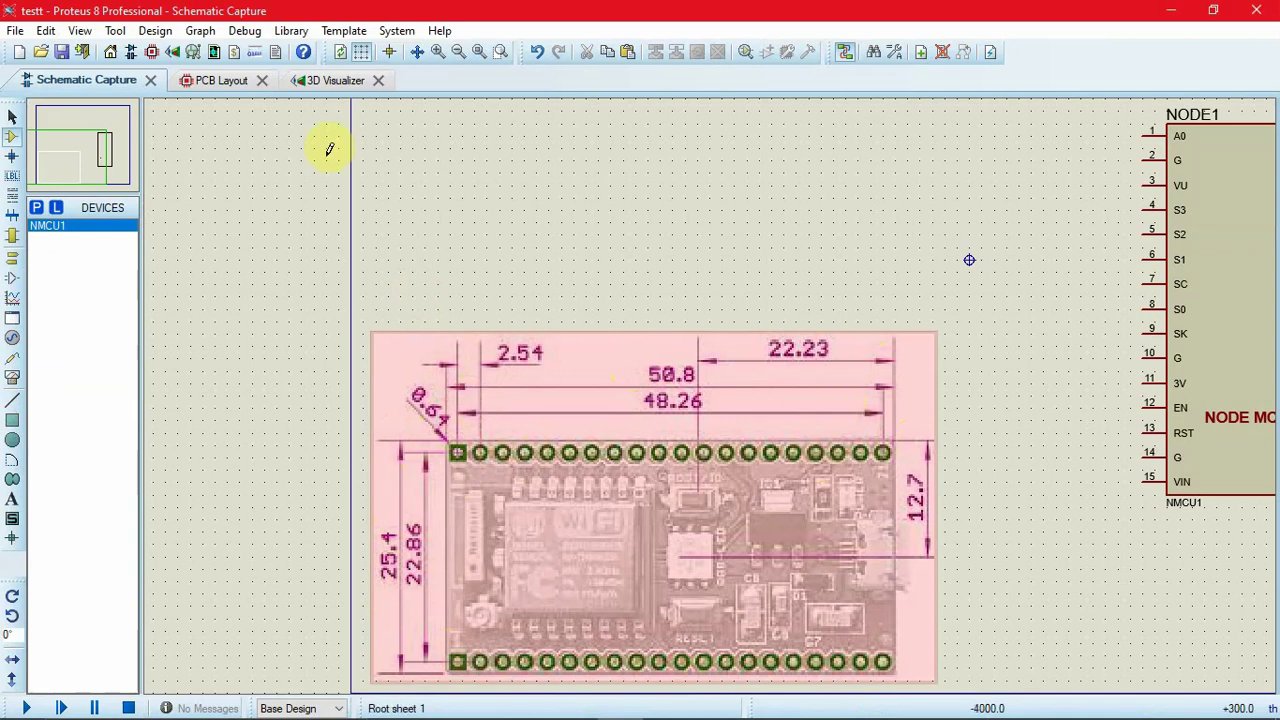
pyautogui.click(205, 82)
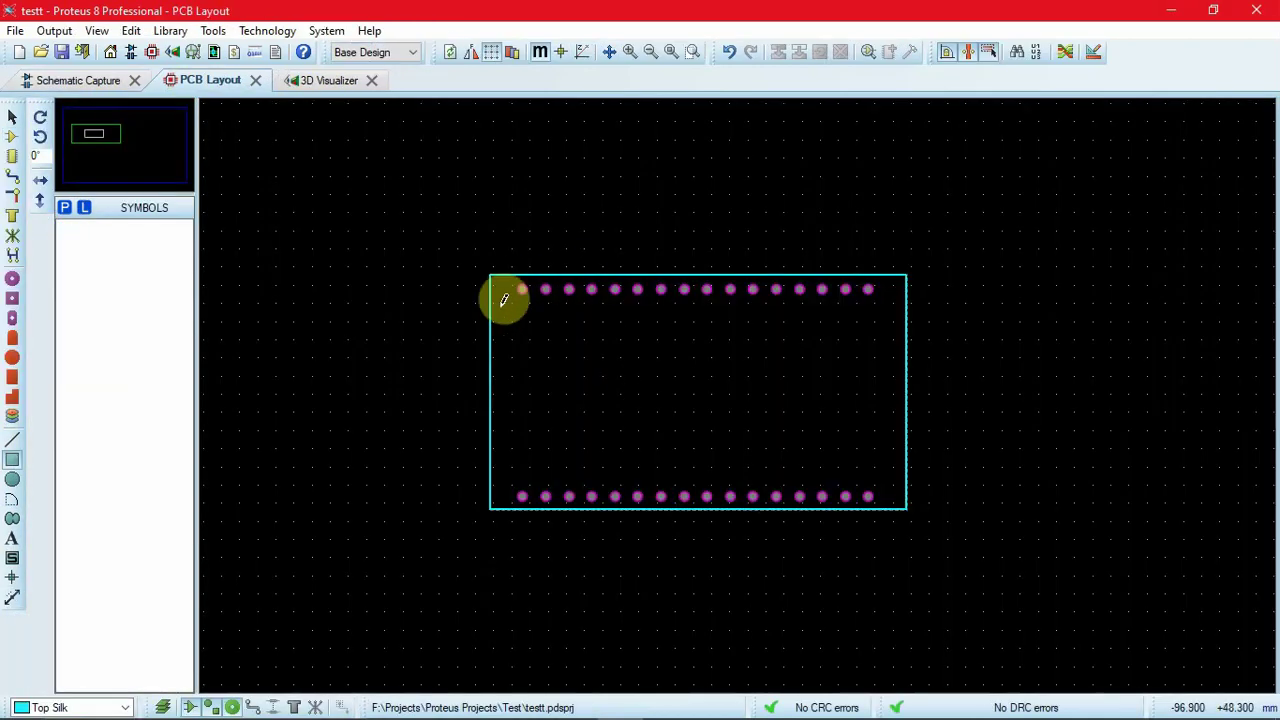
# Compare the silkscreen rectangle's width and height with the outer board dimensions in the schematic's drawing.
pyautogui.rightClick(493, 316)
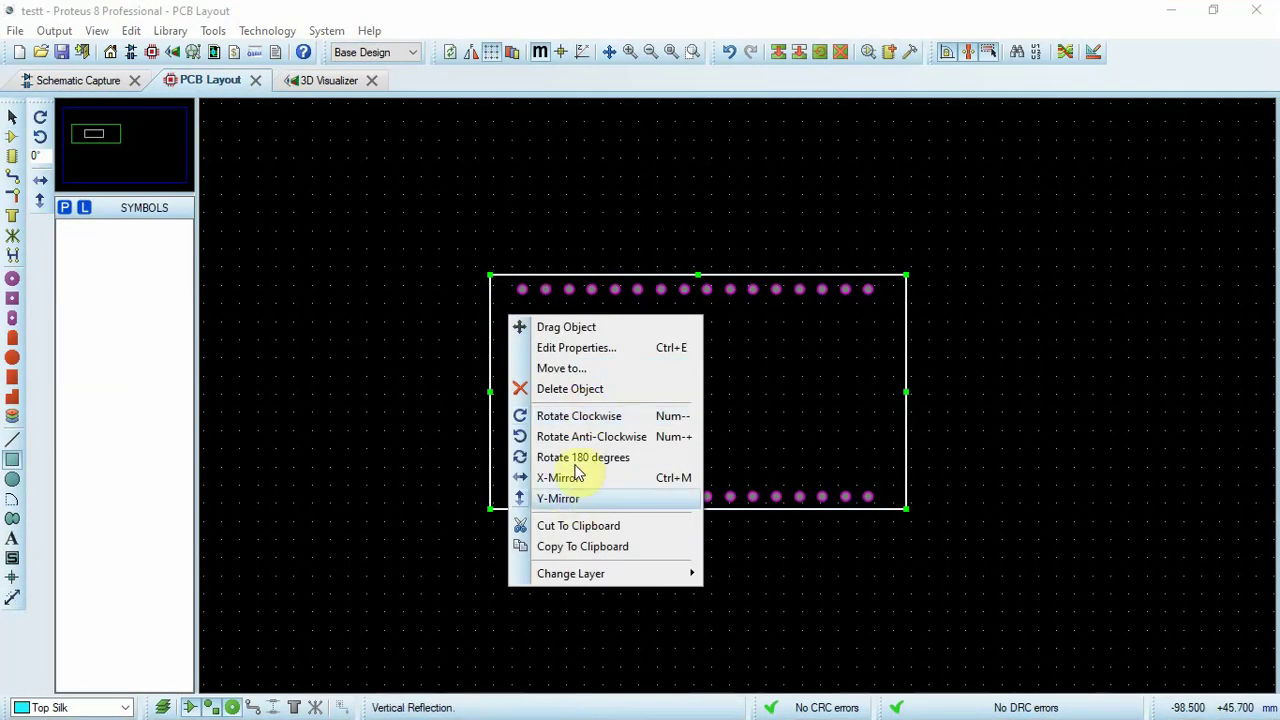
pyautogui.click(567, 348)
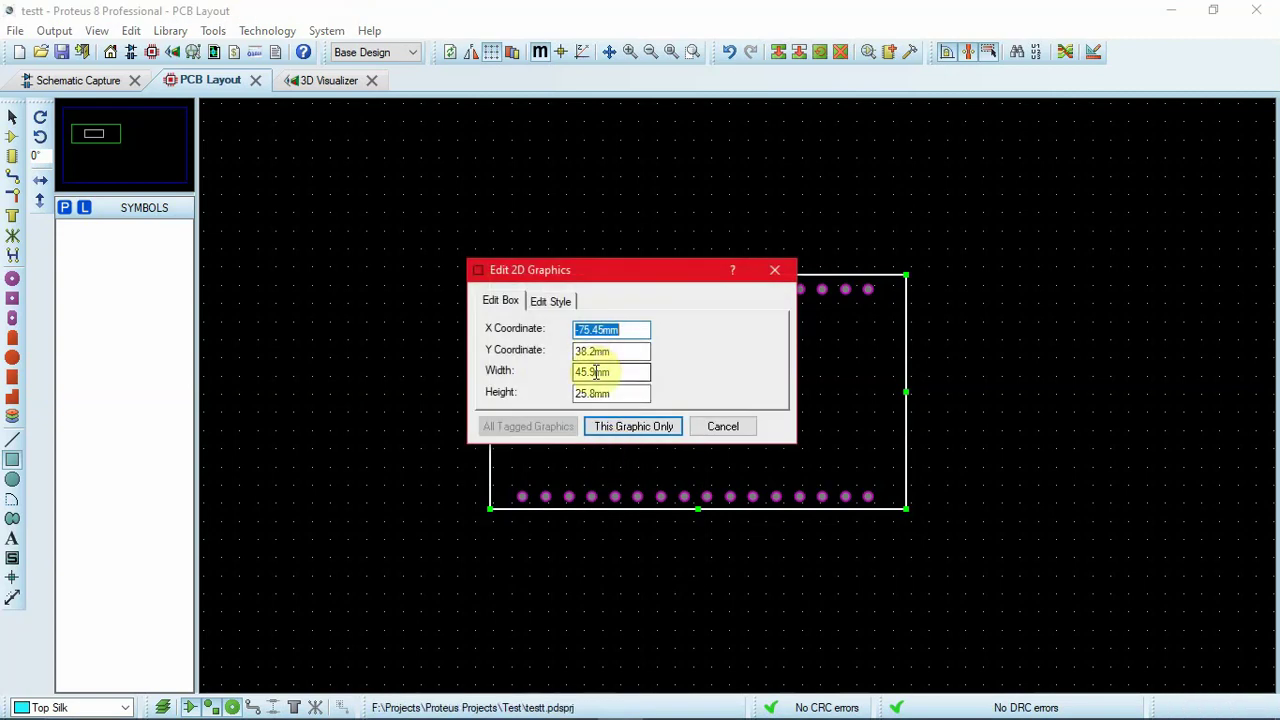
pyautogui.click(596, 372)
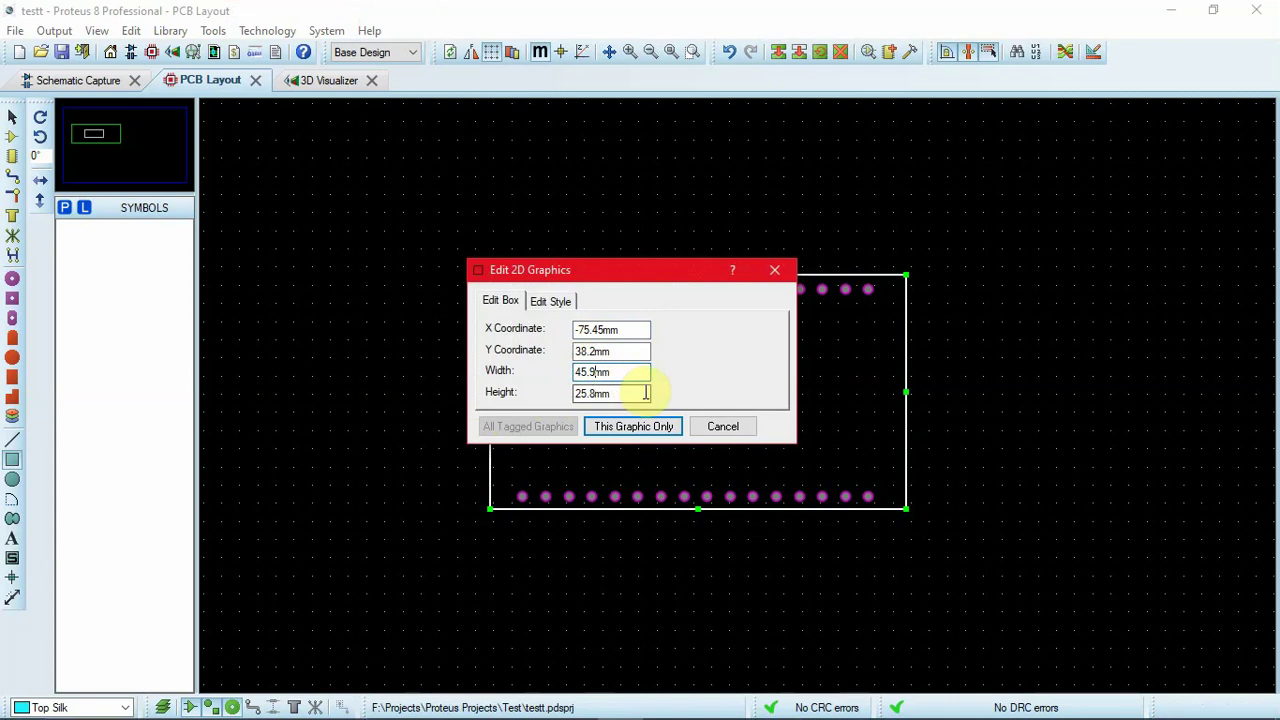
pyautogui.click(717, 427)
pyautogui.click(108, 84)
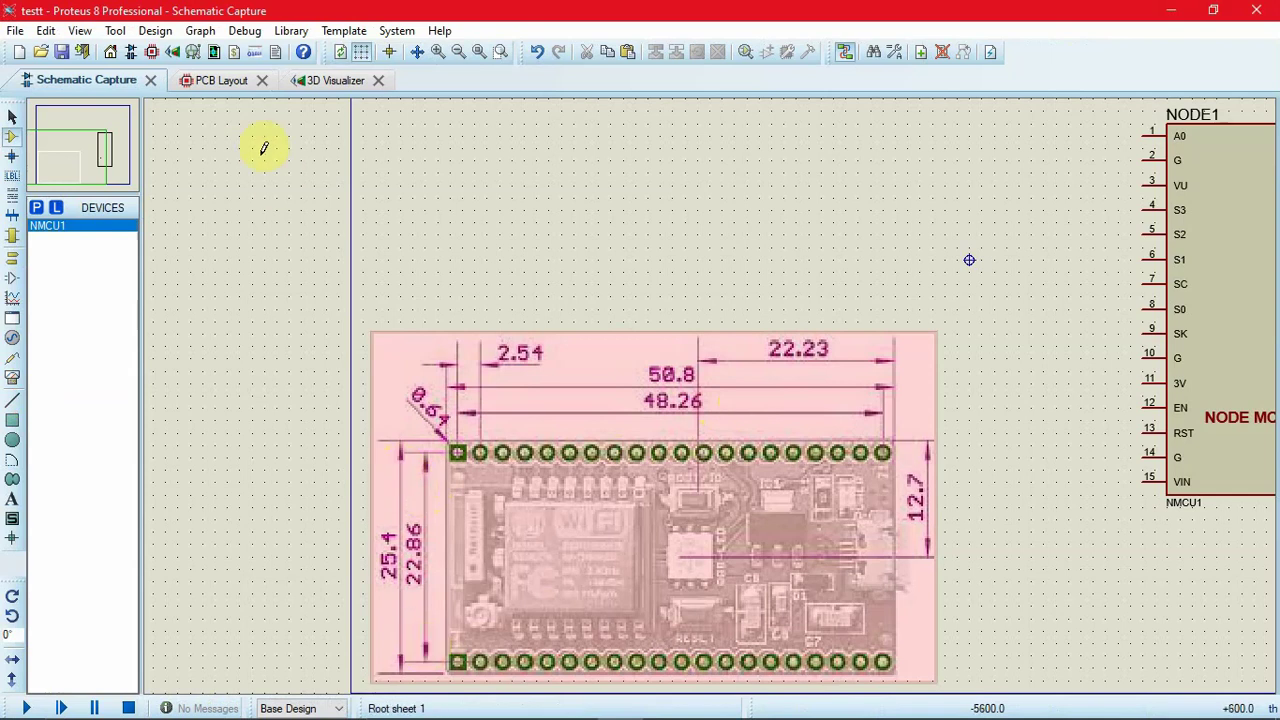
pyautogui.click(210, 81)
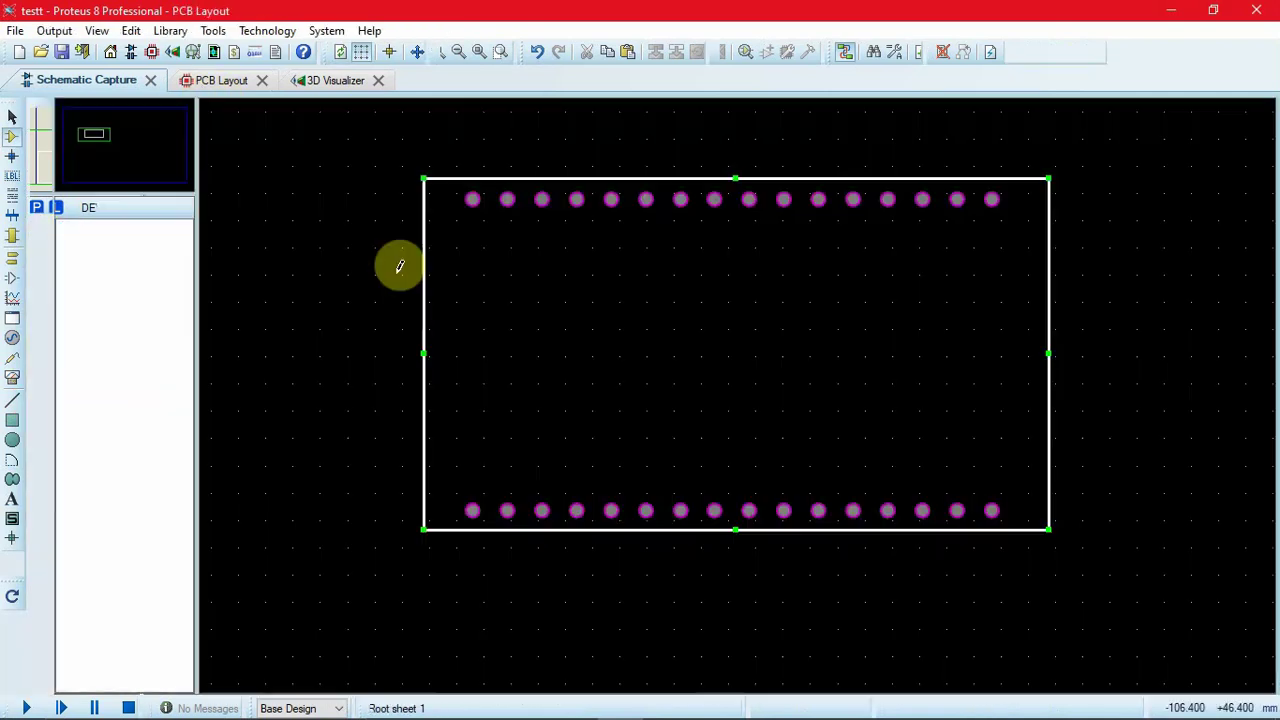
# Set the silkscreen rectangle's width to 50.8mm and its height to 25.4mm.
pyautogui.rightClick(445, 298)
pyautogui.click(530, 340)
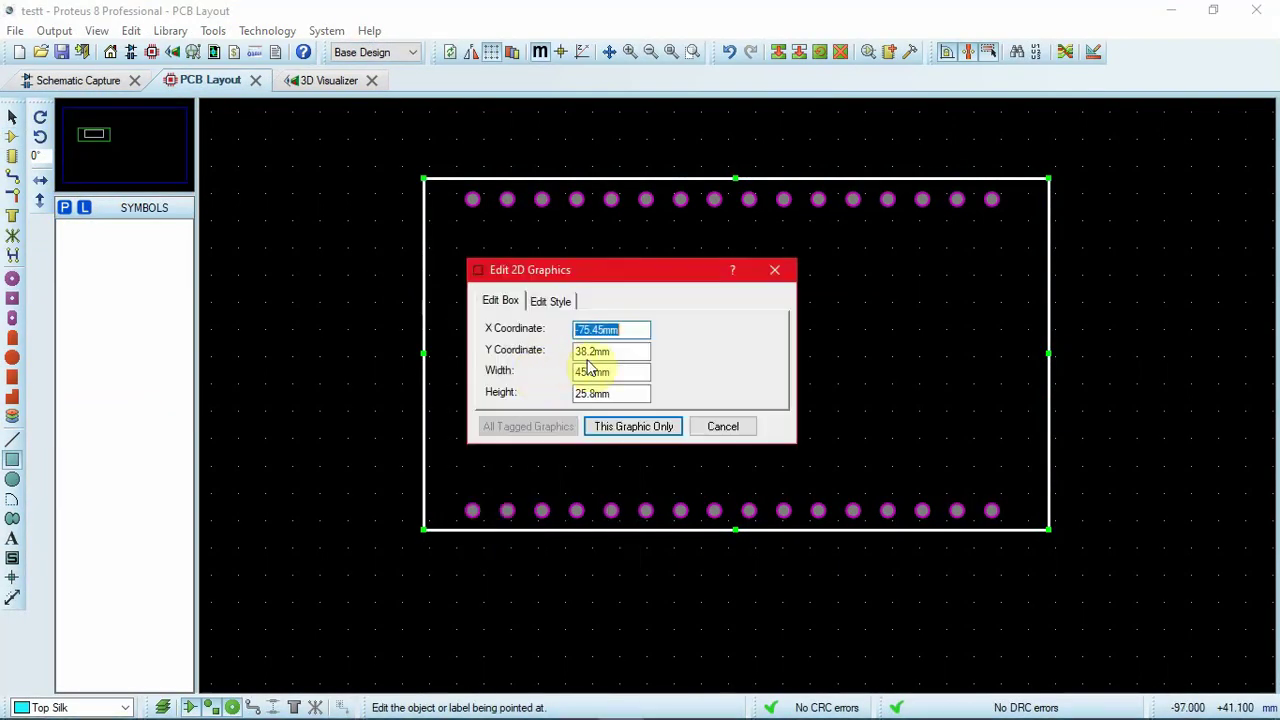
pyautogui.click(596, 372)
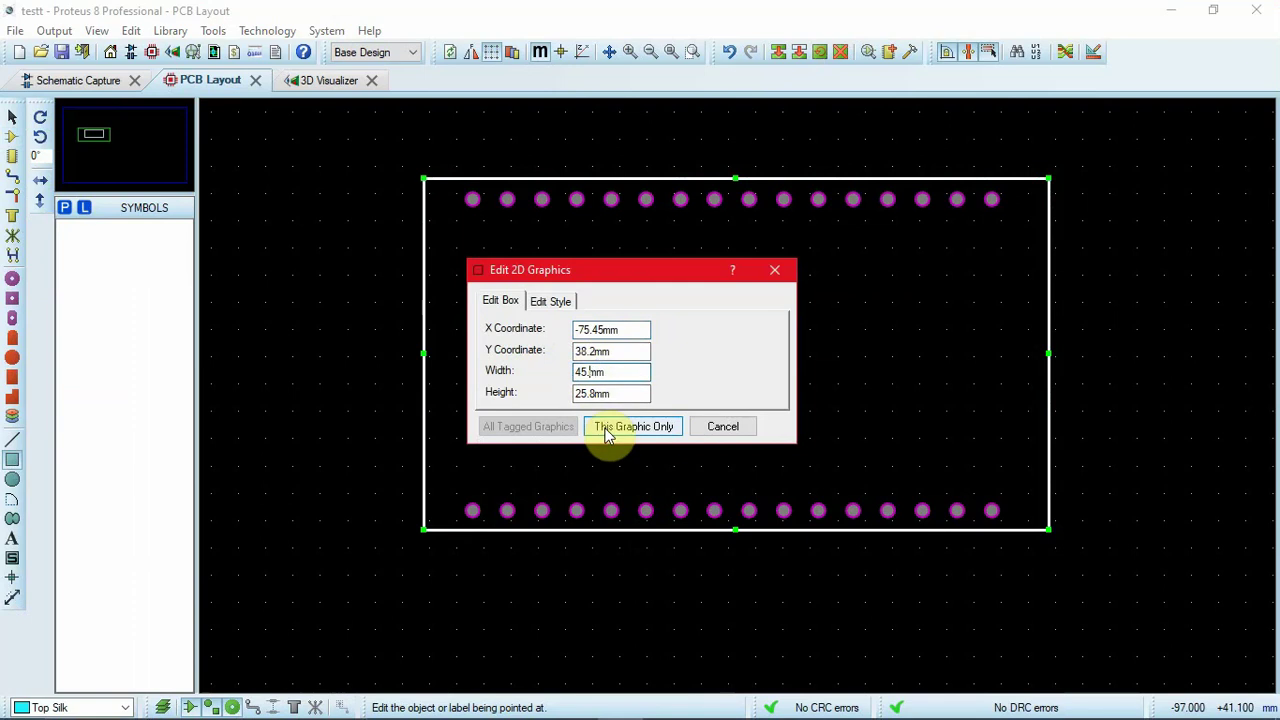
pyautogui.write('50')
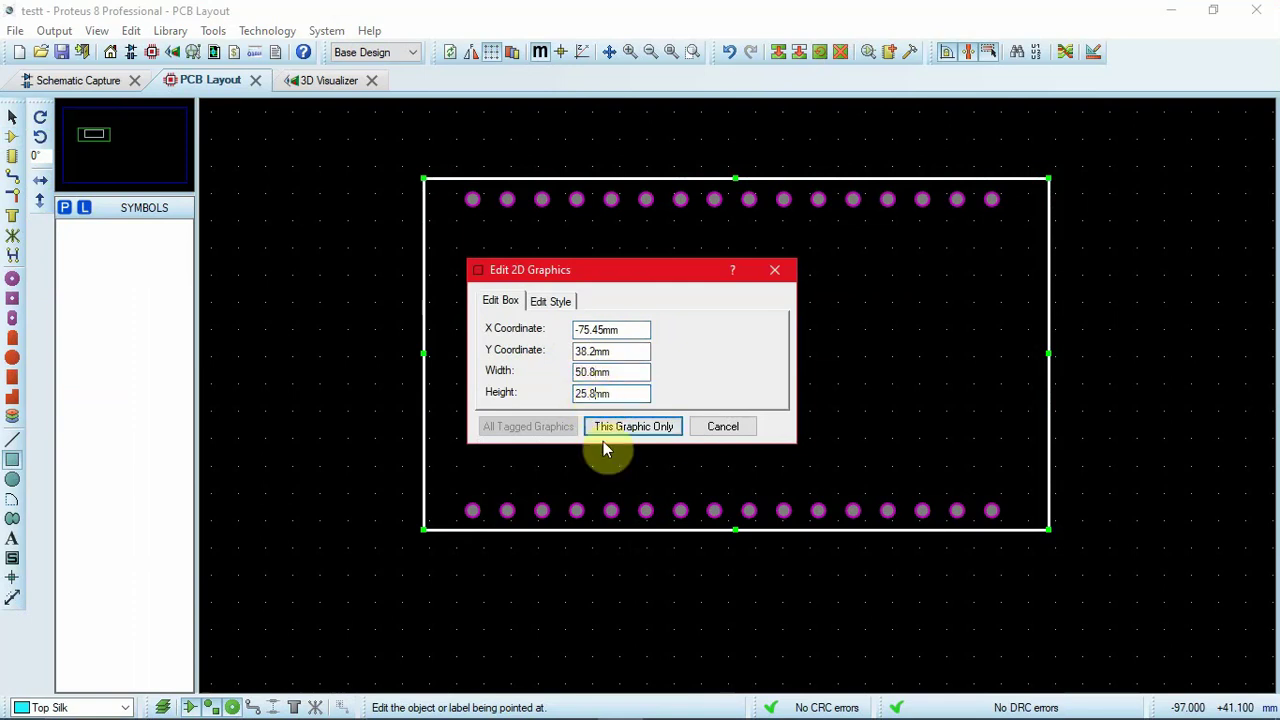
pyautogui.press('BackSpace')
pyautogui.write('4')
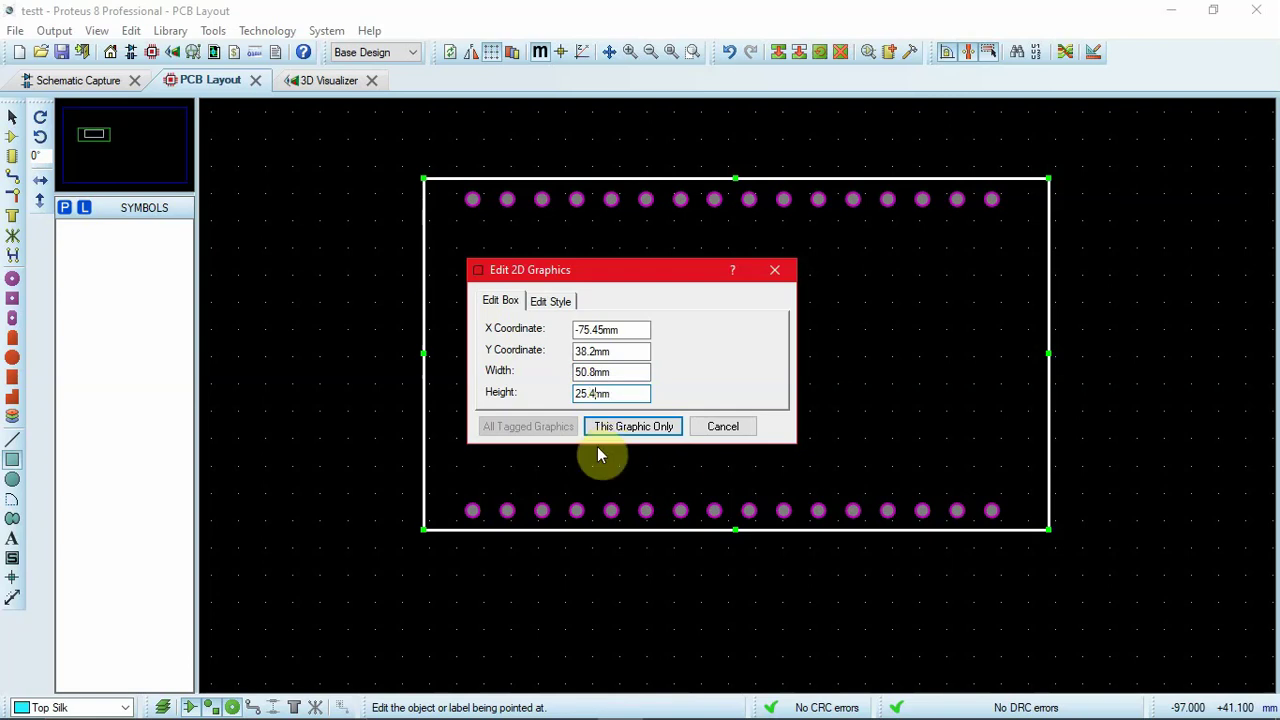
pyautogui.click(632, 424)
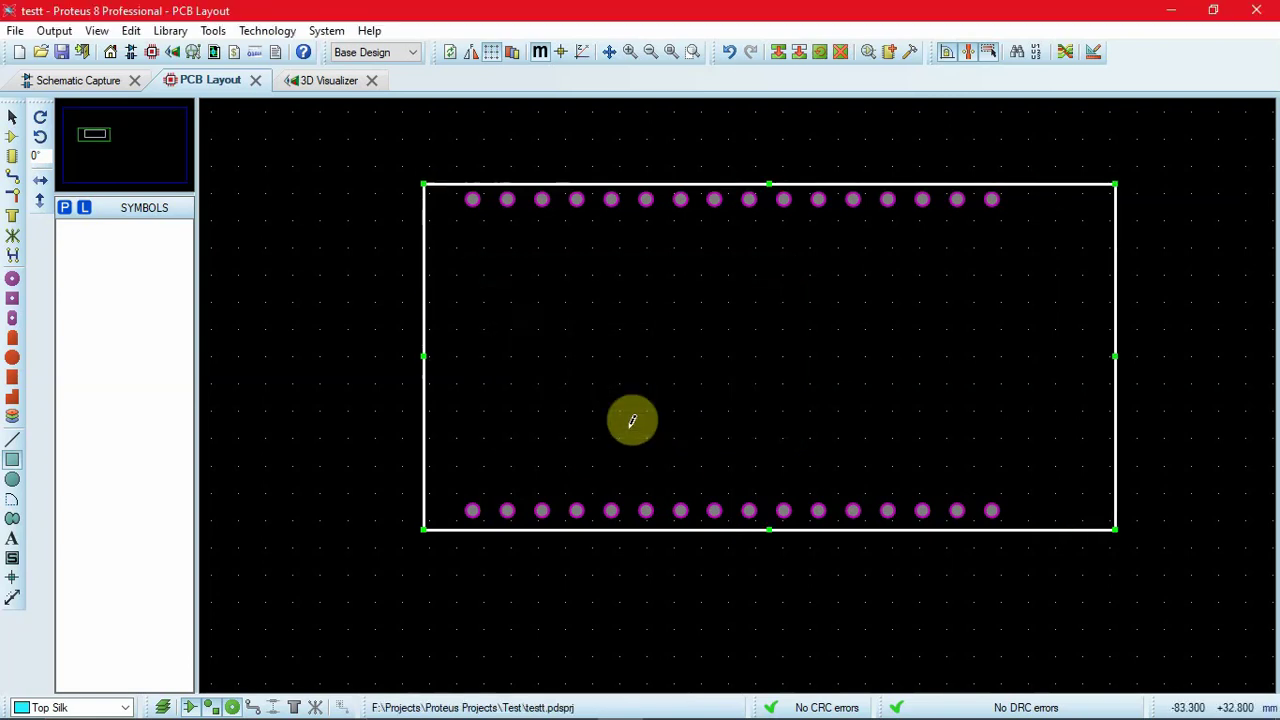
# Nudge the silkscreen rectangle so the two pad rows sit evenly between its long edges.
pyautogui.click(1013, 181)
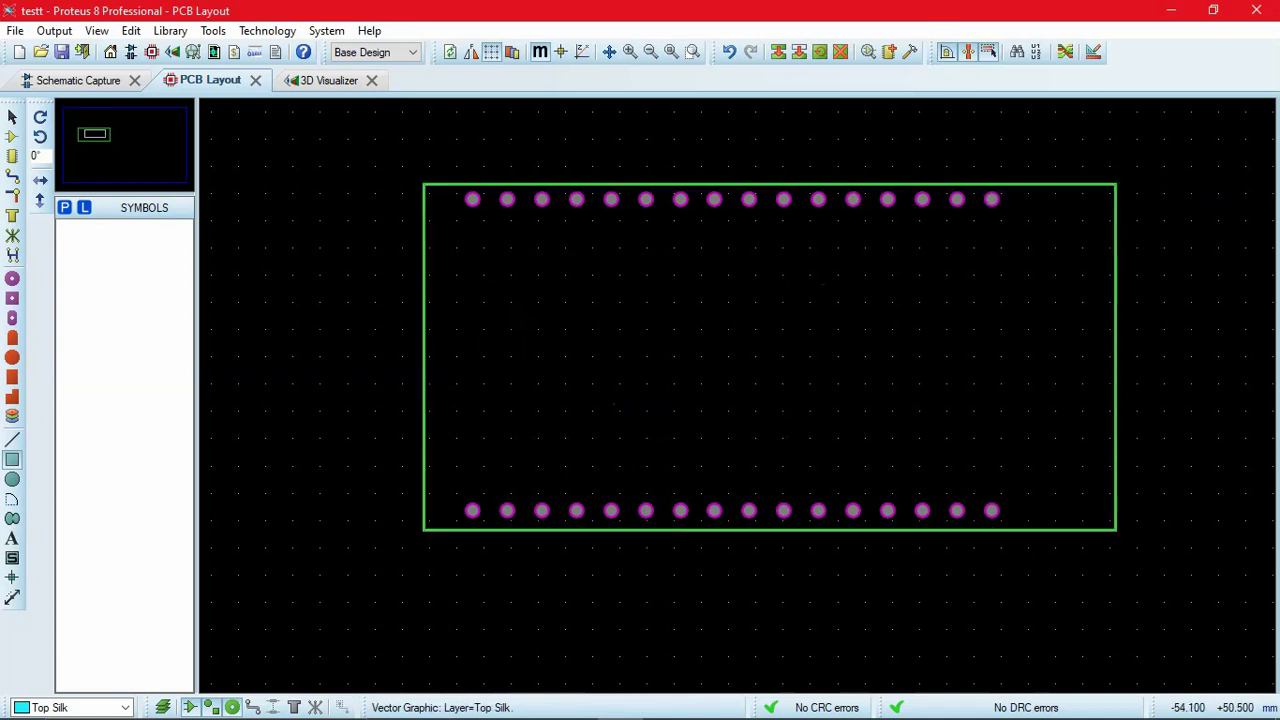
pyautogui.click(1031, 208)
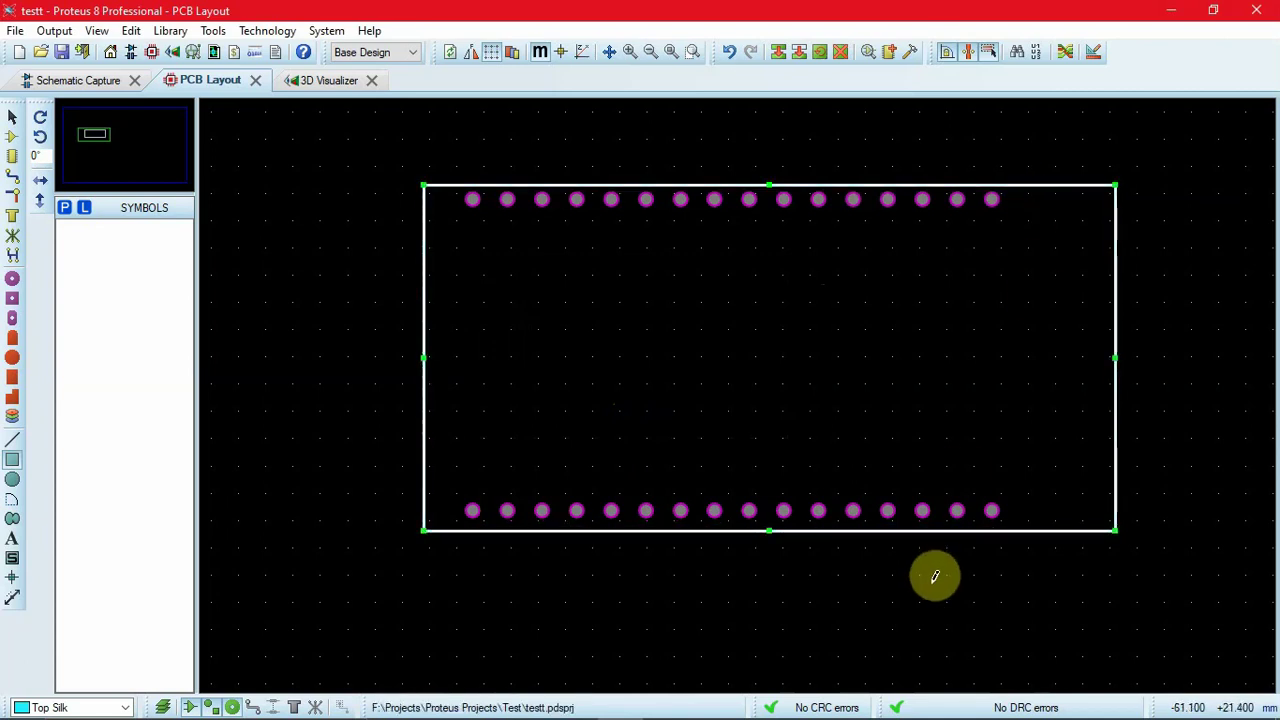
pyautogui.click(646, 190)
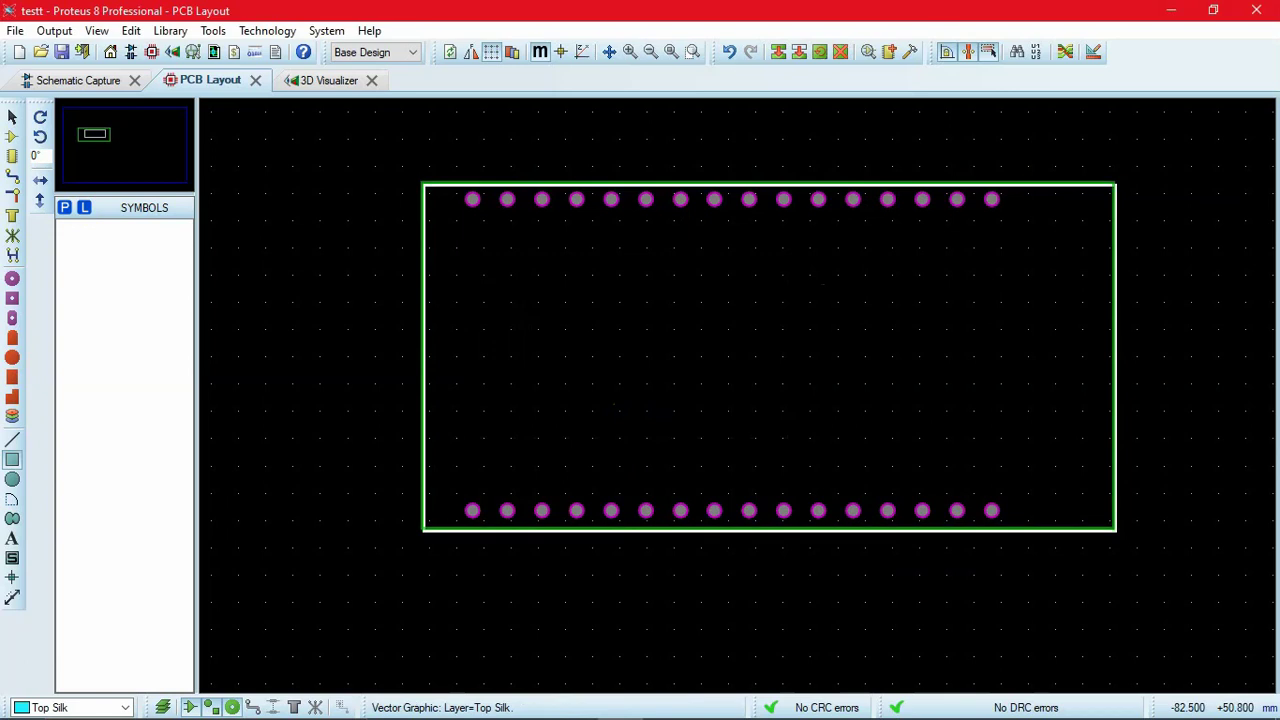
pyautogui.click(575, 548)
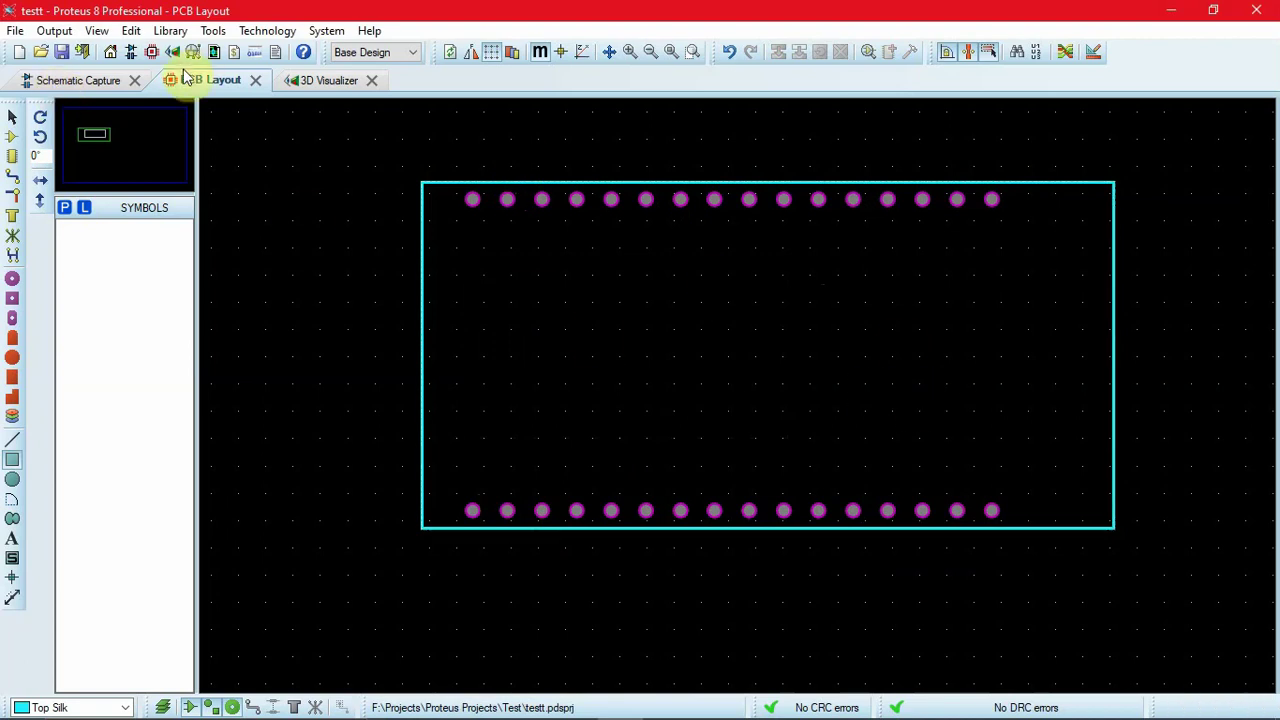
# Examine the end pads of both rows in the schematic's board drawing.
pyautogui.click(102, 80)
pyautogui.scroll(-1, 714, 429)
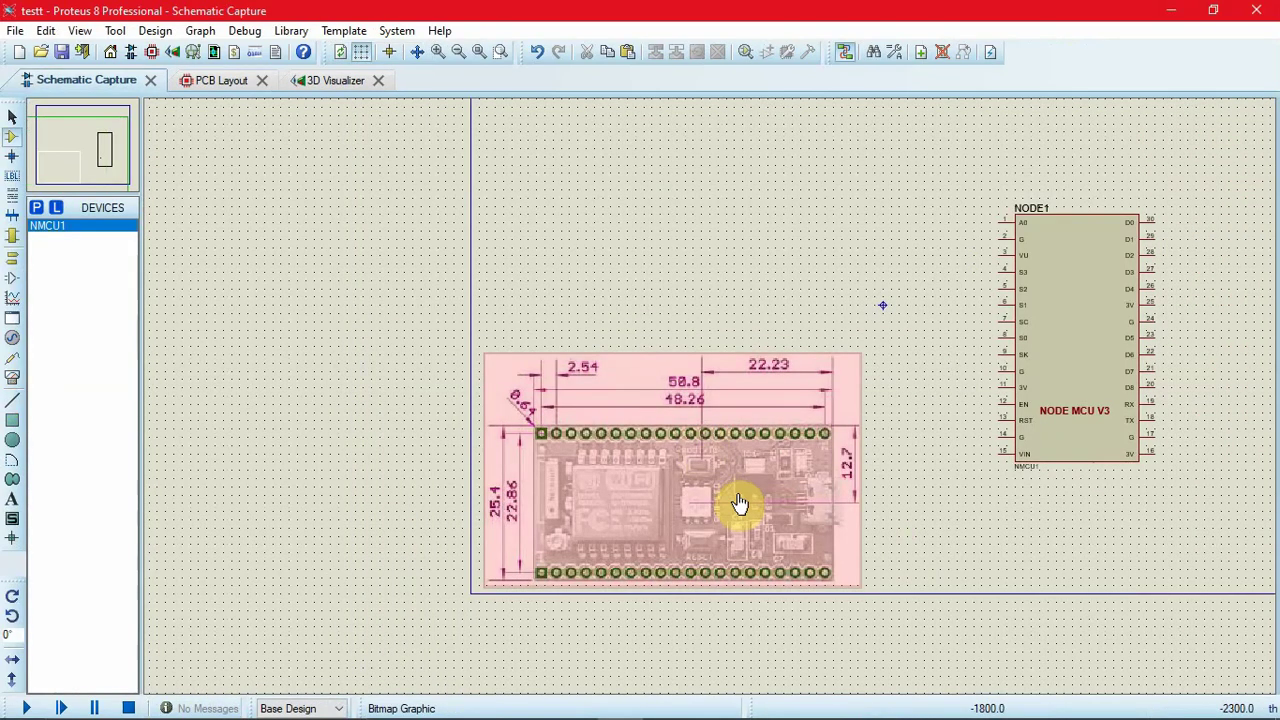
pyautogui.scroll(1, 737, 506)
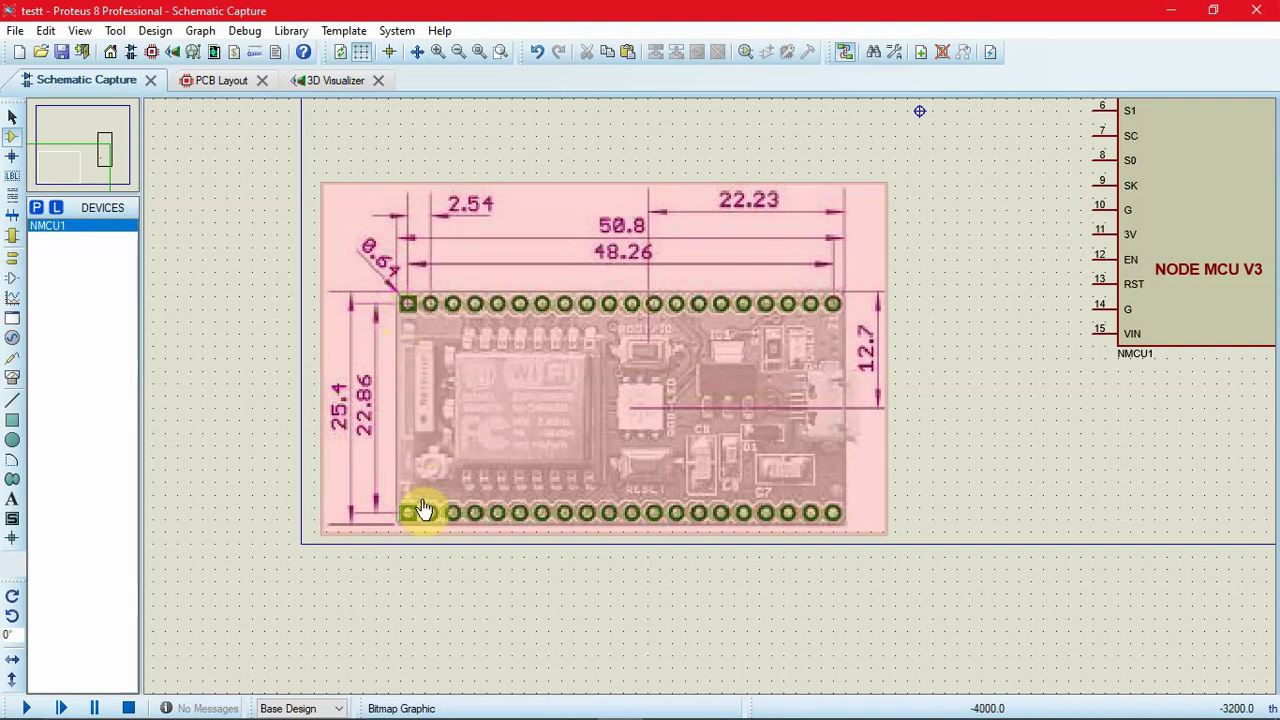
pyautogui.click(214, 80)
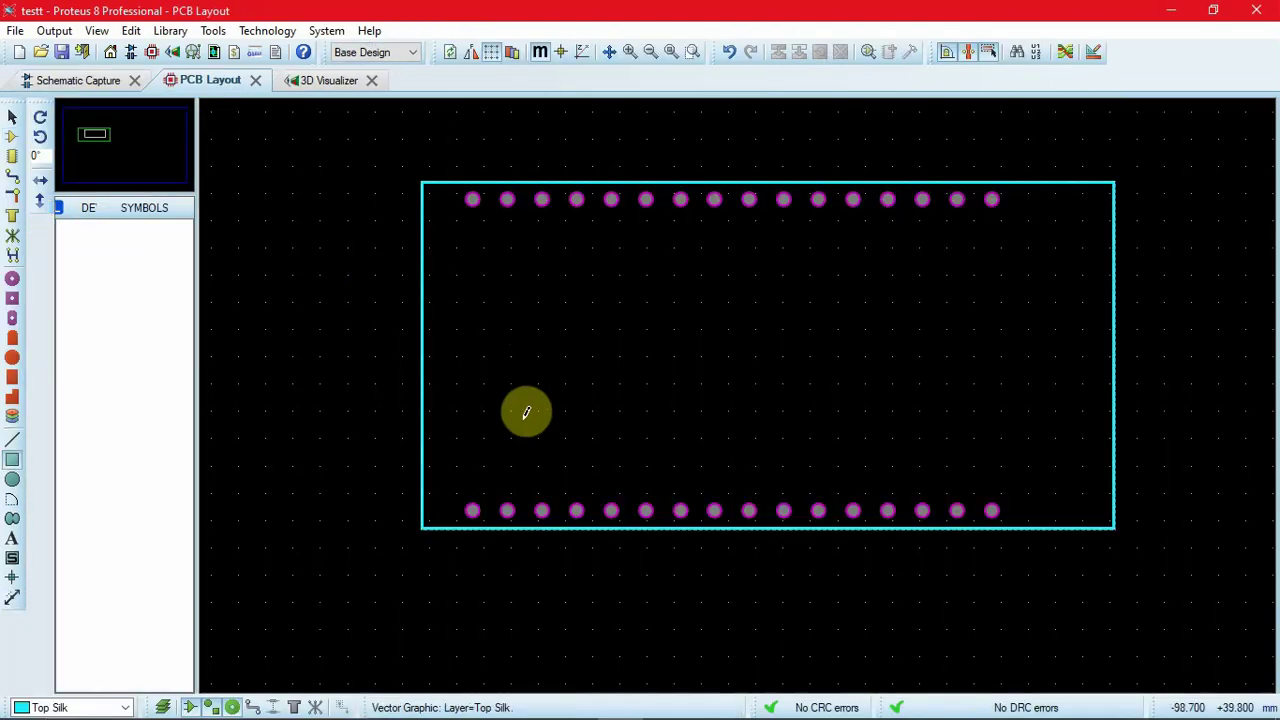
# Edit the DILSQ square through-hole pad style, setting its drill hole and drill mark to 0.8mm.
pyautogui.click(12, 296)
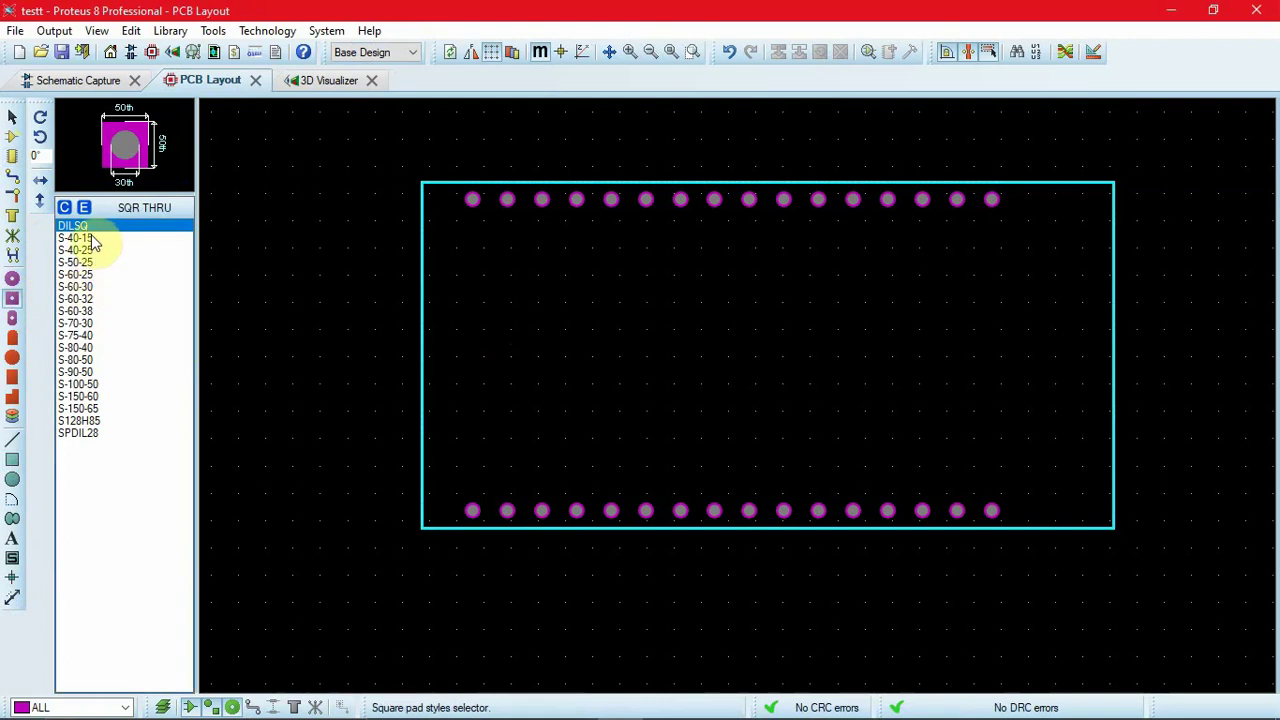
pyautogui.click(473, 510)
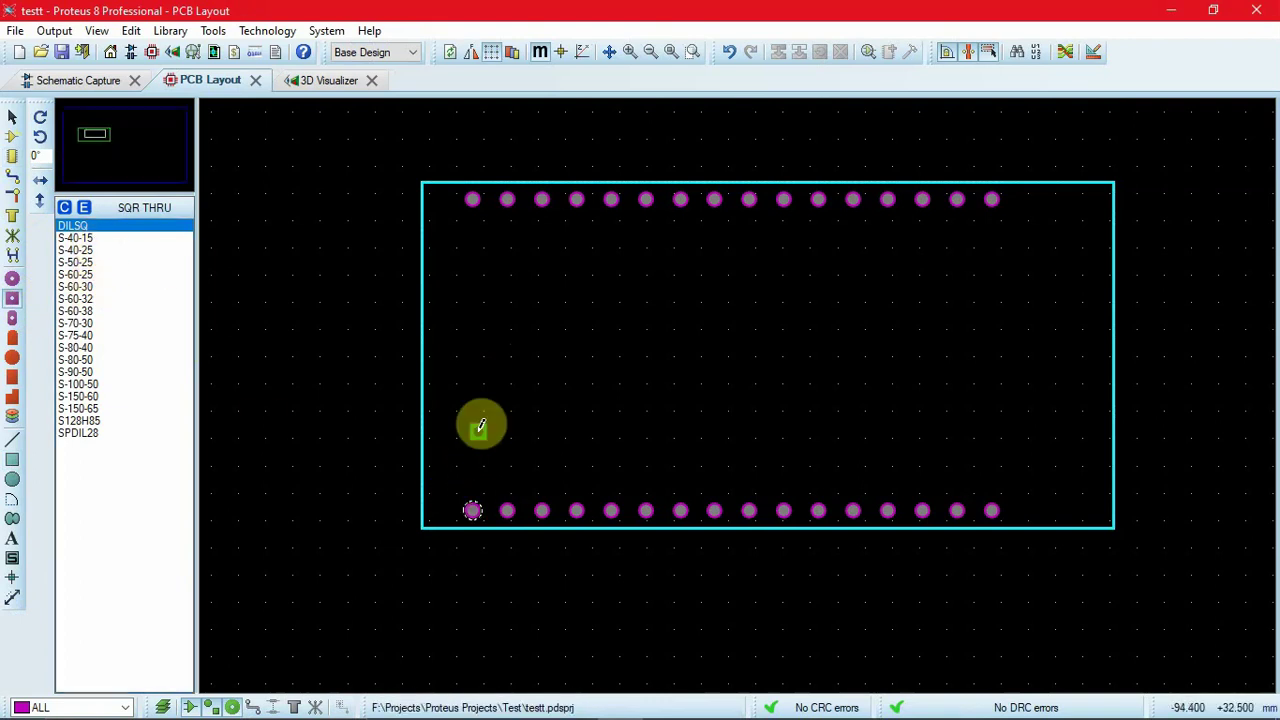
pyautogui.rightClick(120, 234)
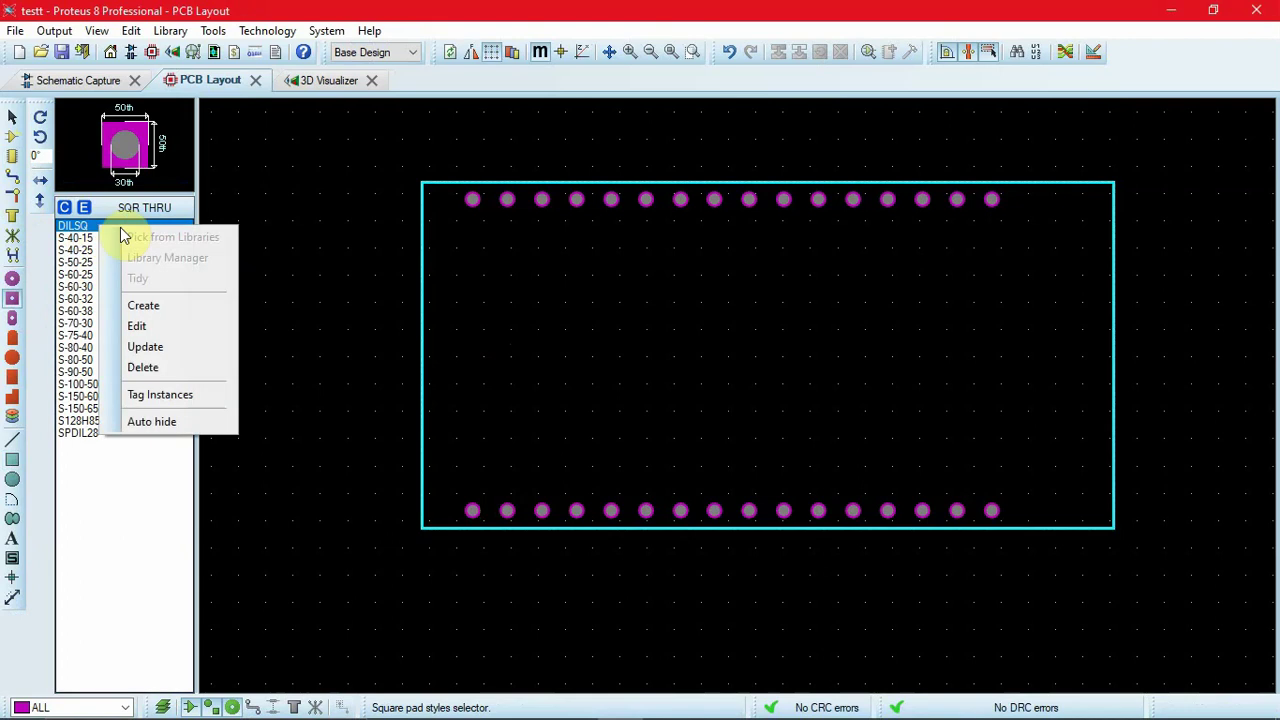
pyautogui.click(158, 328)
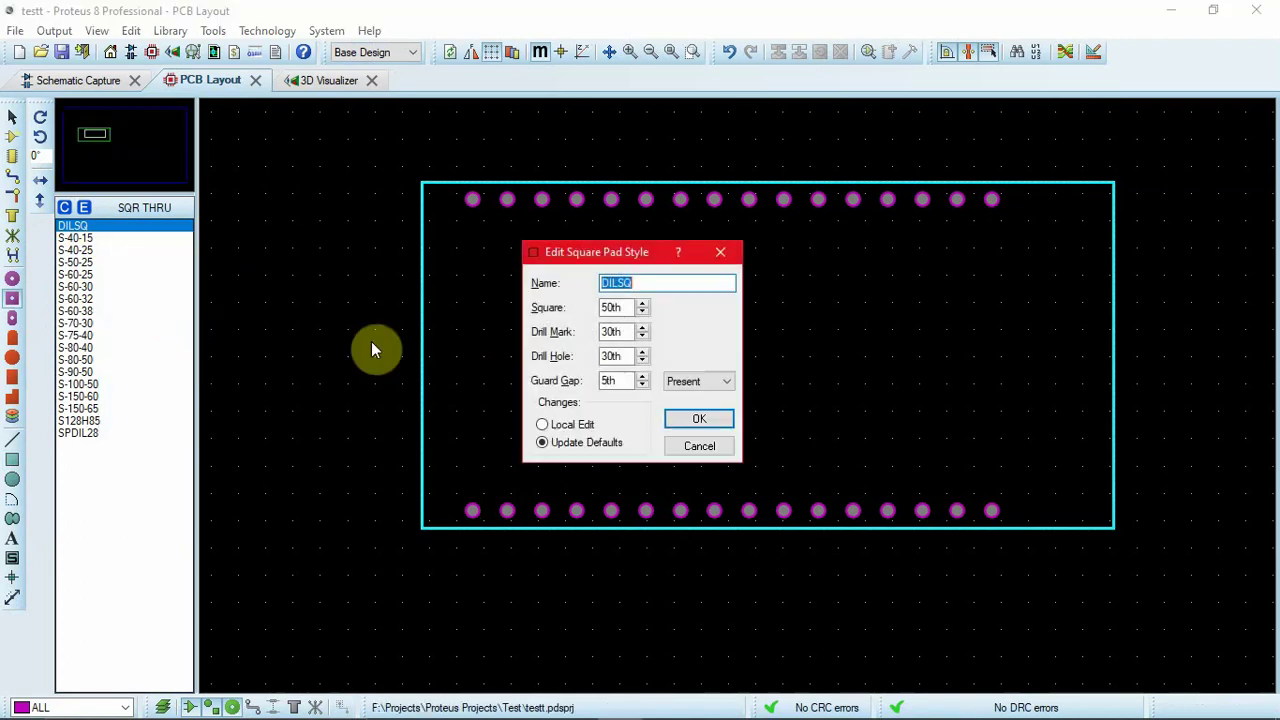
pyautogui.click(612, 355)
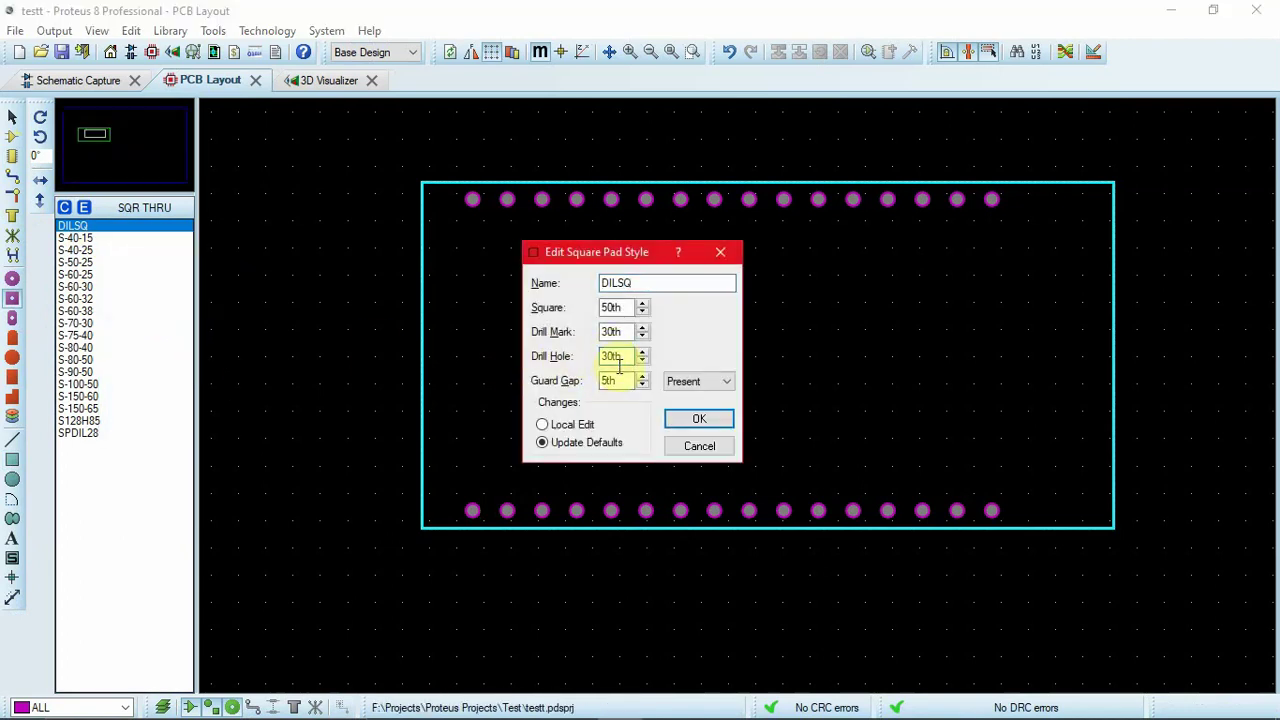
pyautogui.moveTo(626, 356); pyautogui.dragTo(551, 373)
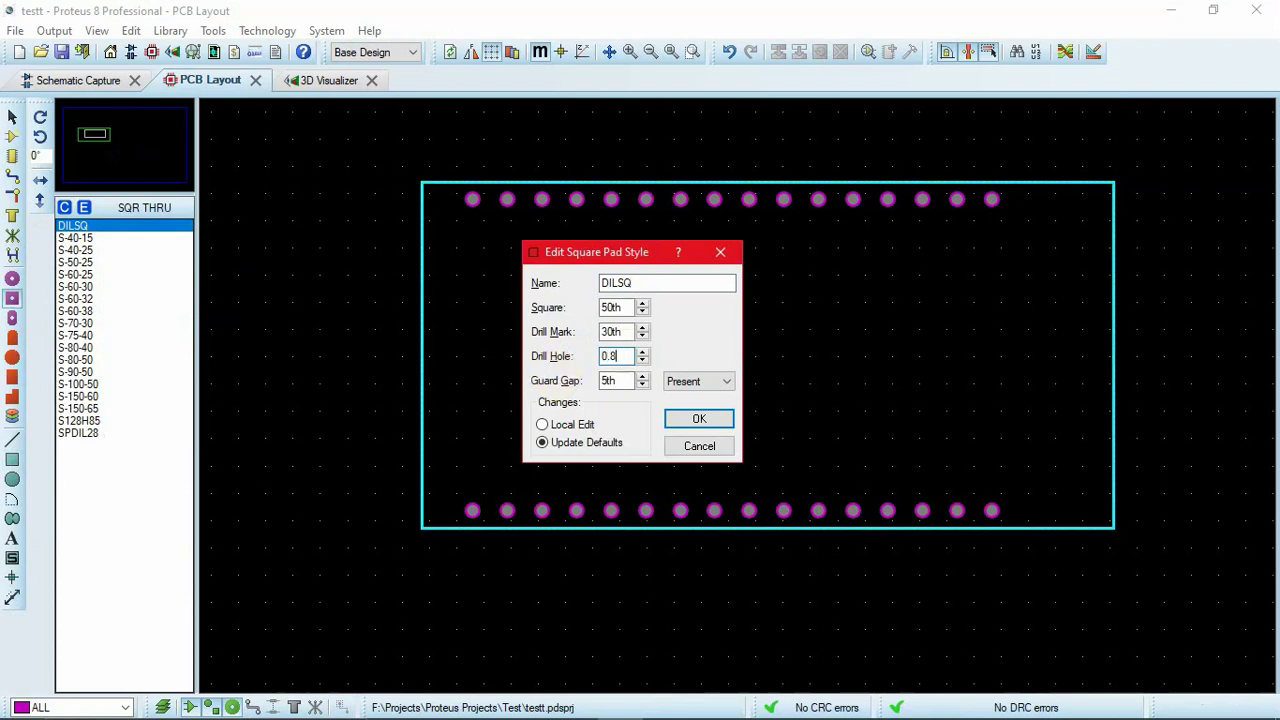
pyautogui.moveTo(630, 332); pyautogui.dragTo(575, 340)
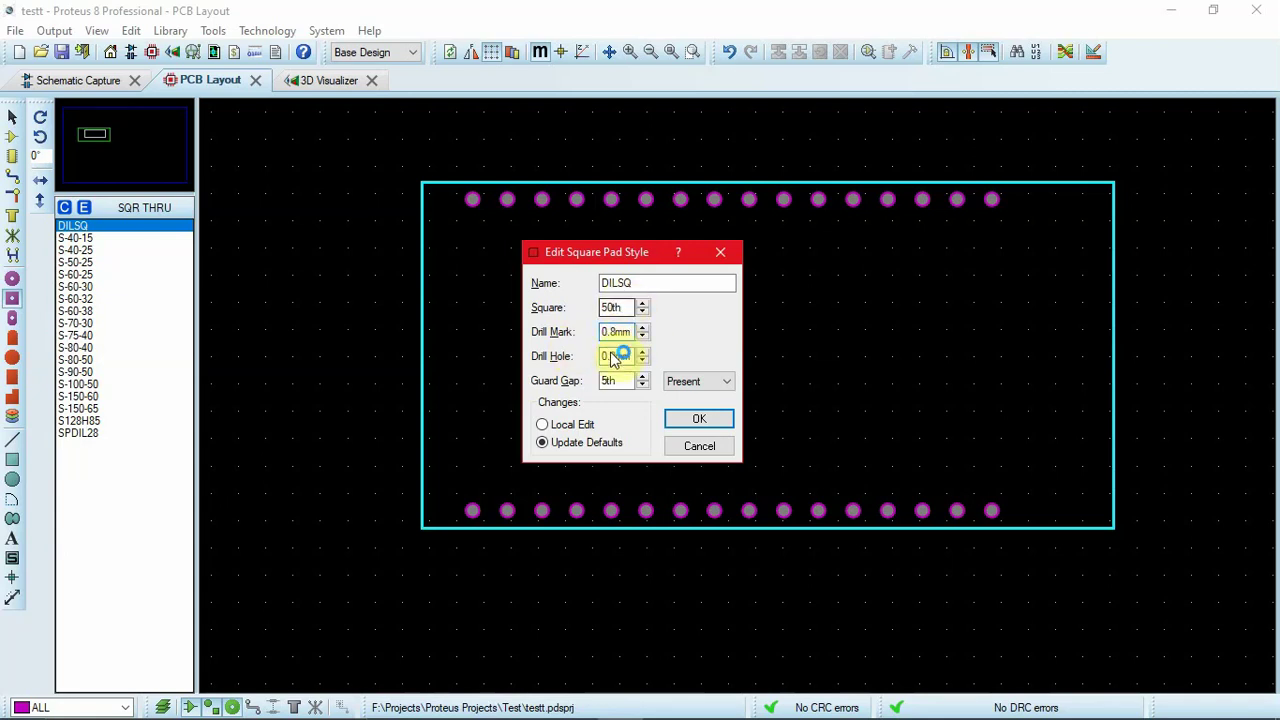
# Set the DILSQ pad style's guard gap to 8th and its square size to 1.2mm, and apply the changes.
pyautogui.click(620, 390)
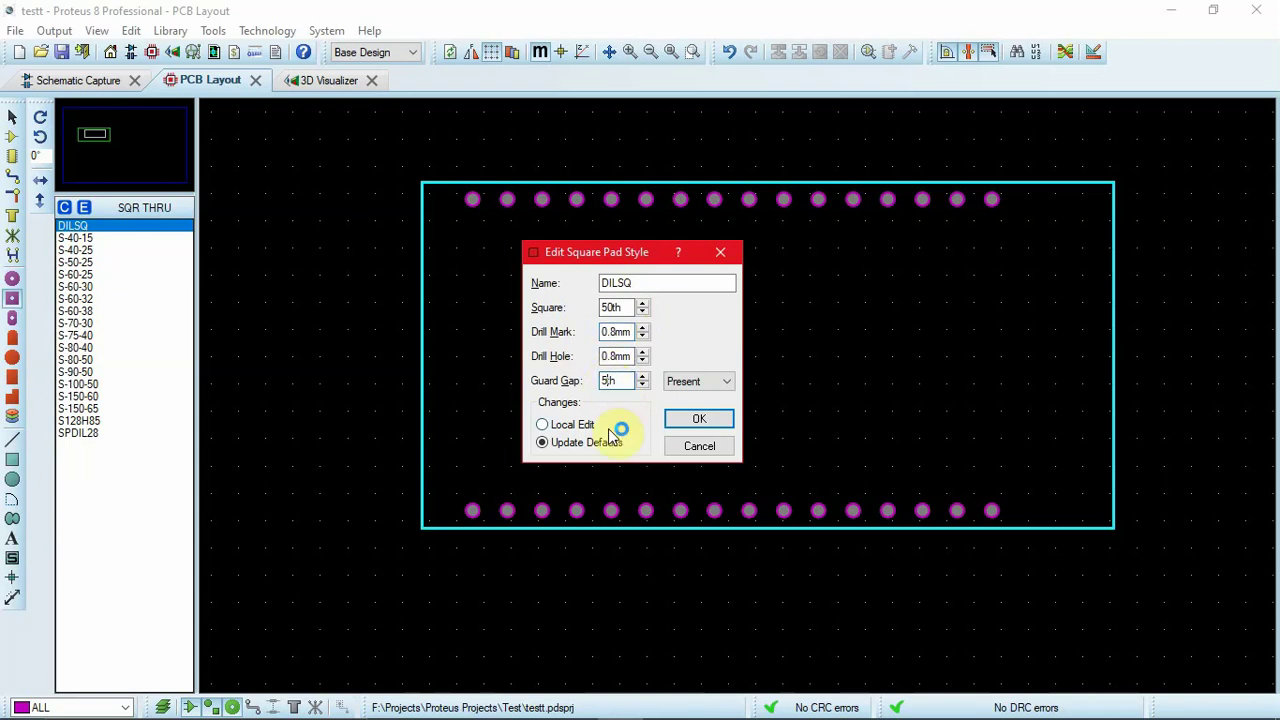
pyautogui.click(605, 326)
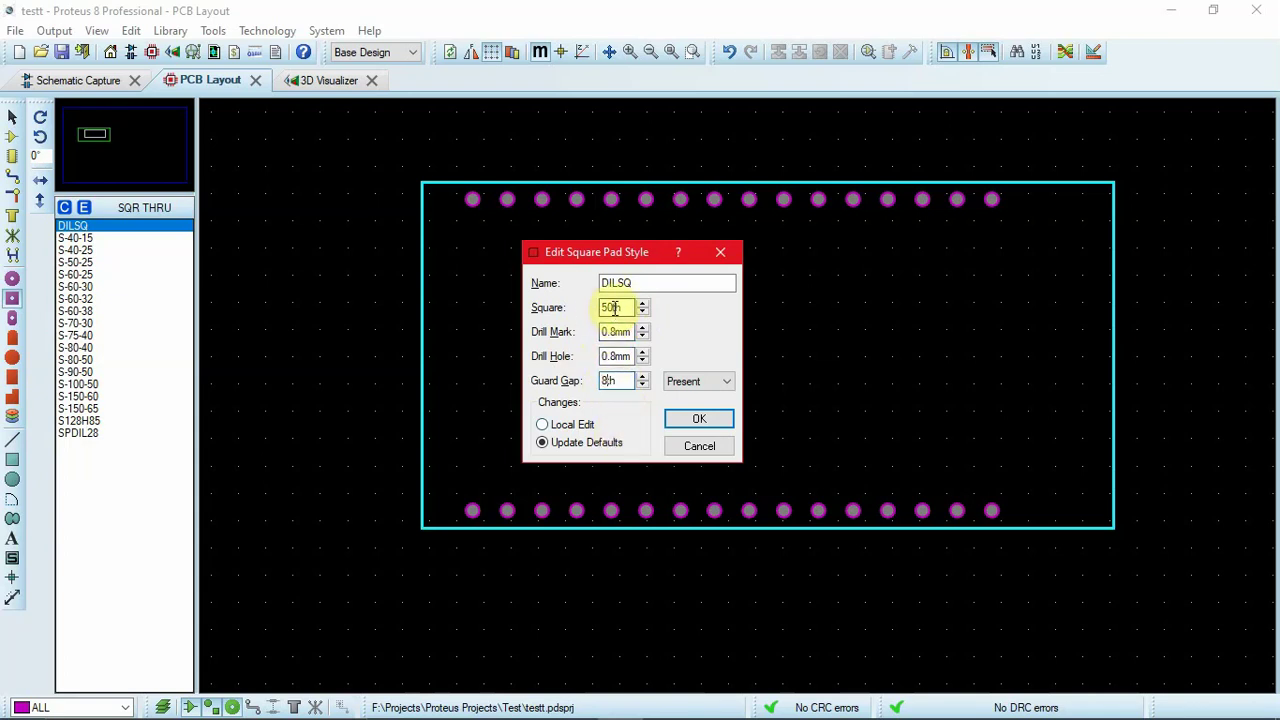
pyautogui.moveTo(618, 313); pyautogui.dragTo(586, 315)
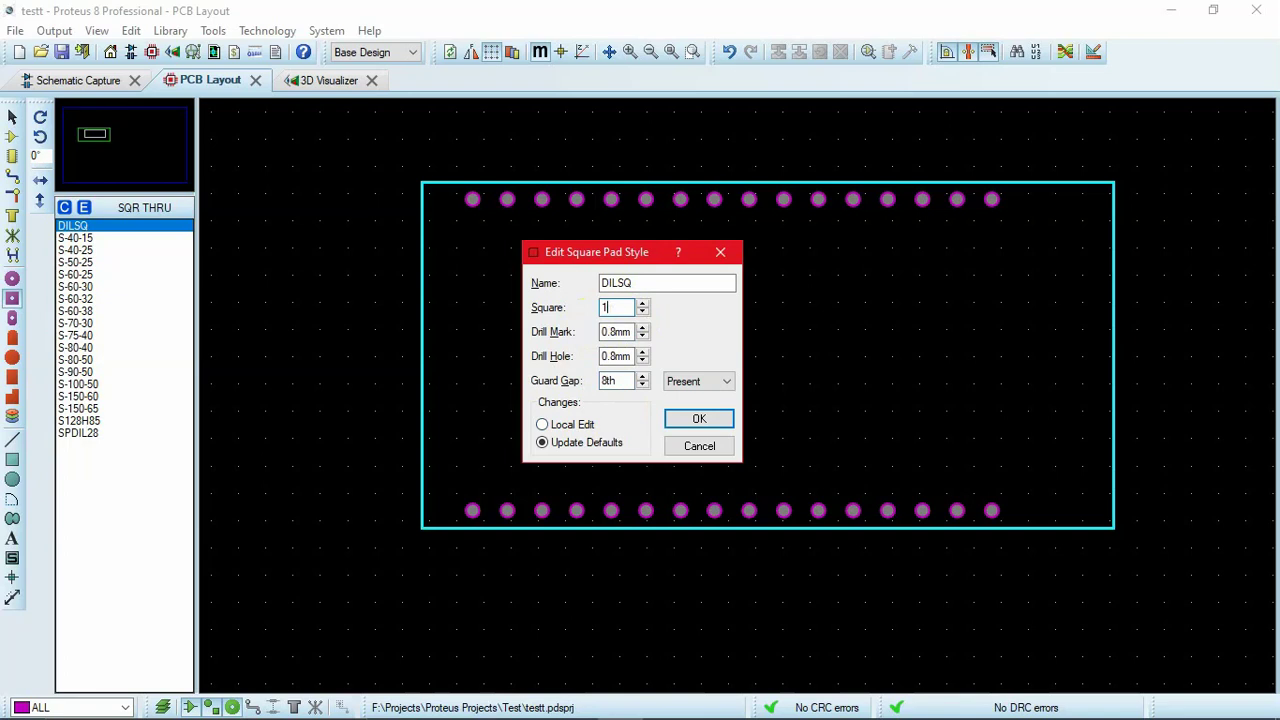
pyautogui.write('1.2mm')
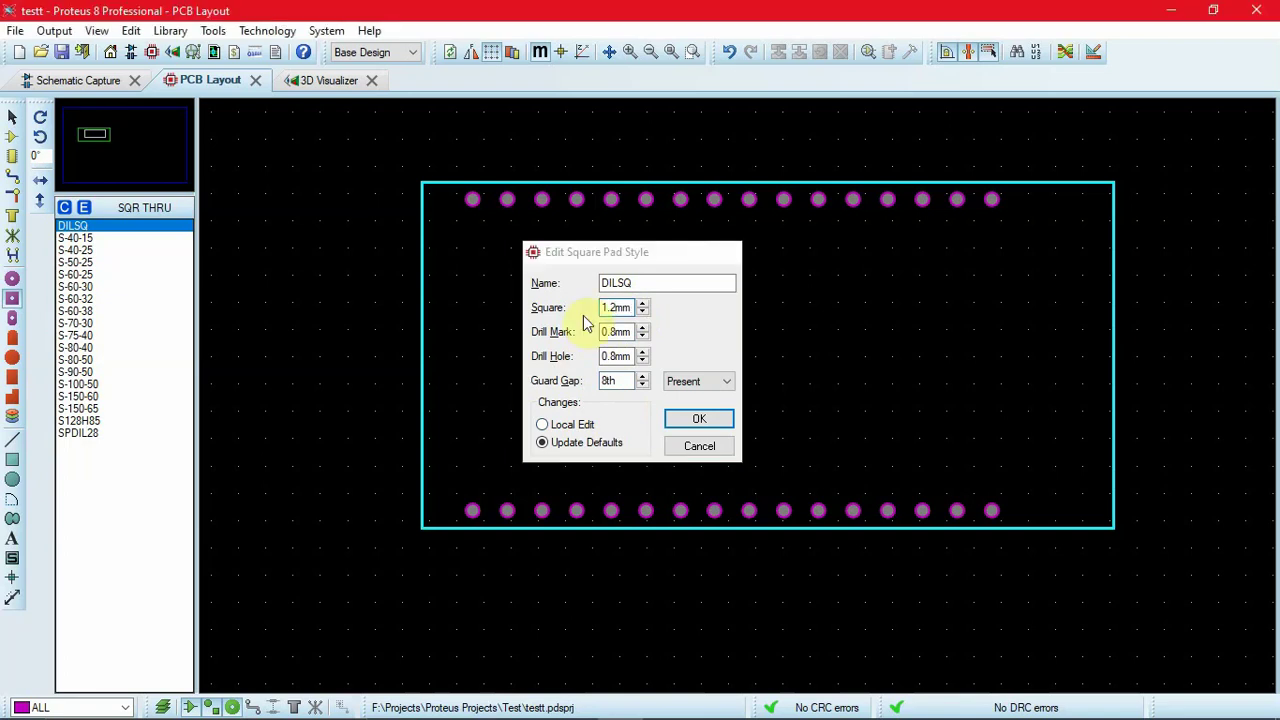
pyautogui.press('Return')
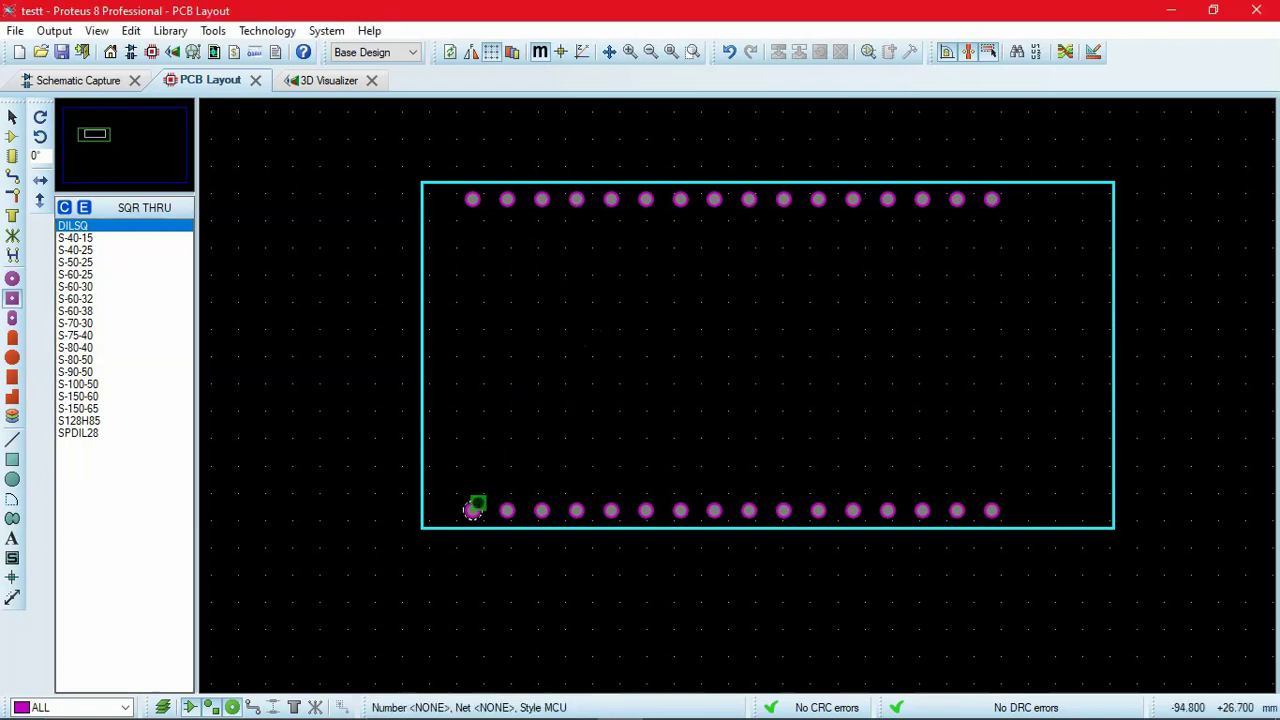
# Replace the first pad of both rows with DILSQ square pads and compare the layout with the board drawing.
pyautogui.click(472, 511)
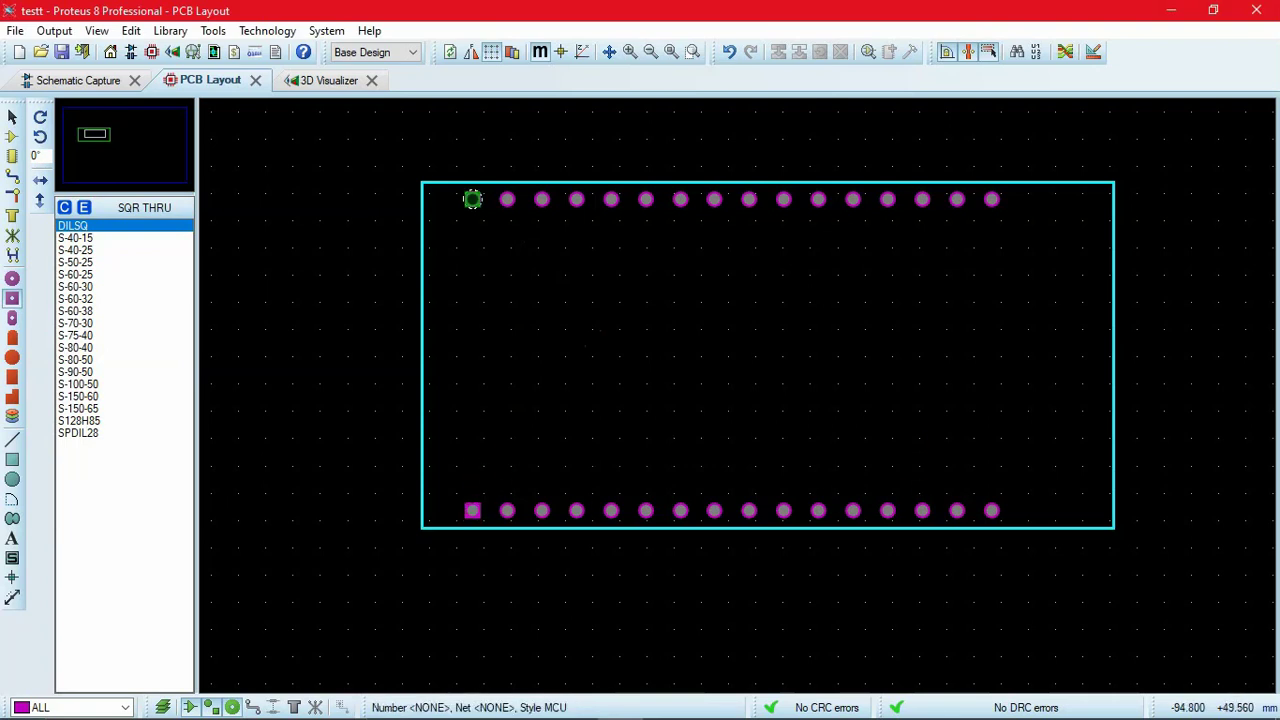
pyautogui.click(472, 199)
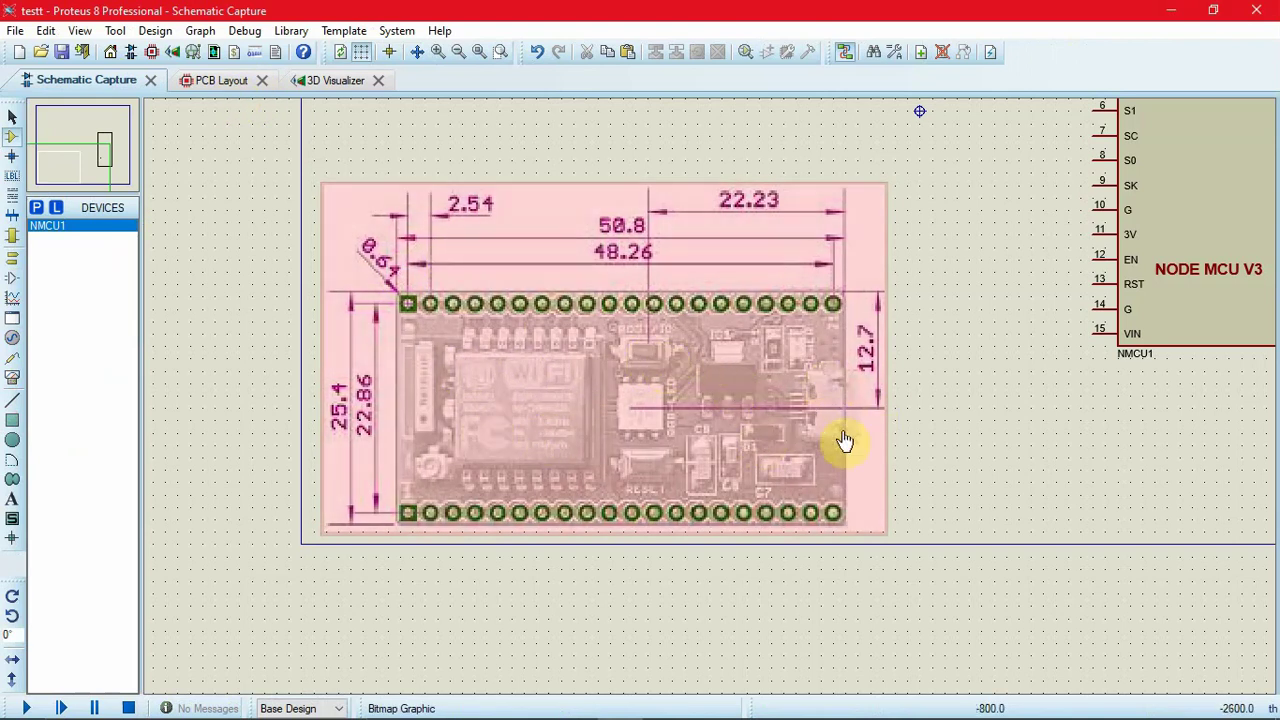
pyautogui.click(203, 80)
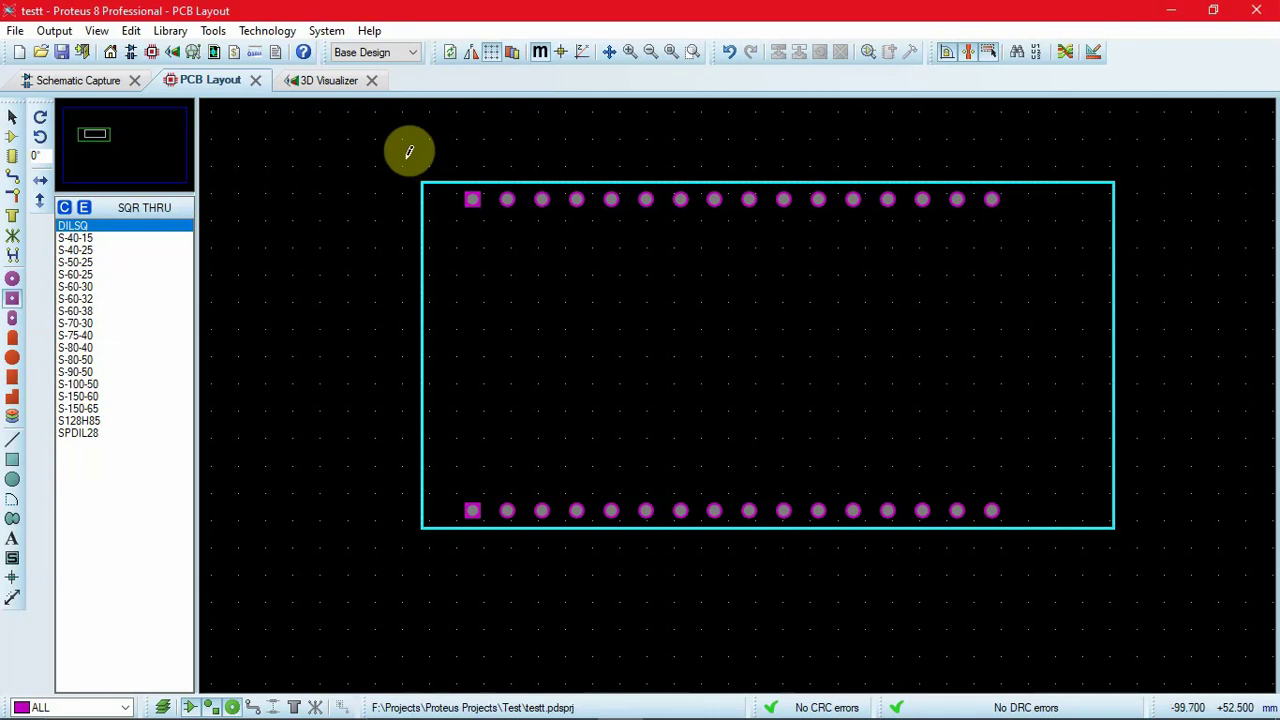
# Make a package named NMCU1 from both pad rows and the silkscreen outline.
pyautogui.click(13, 119)
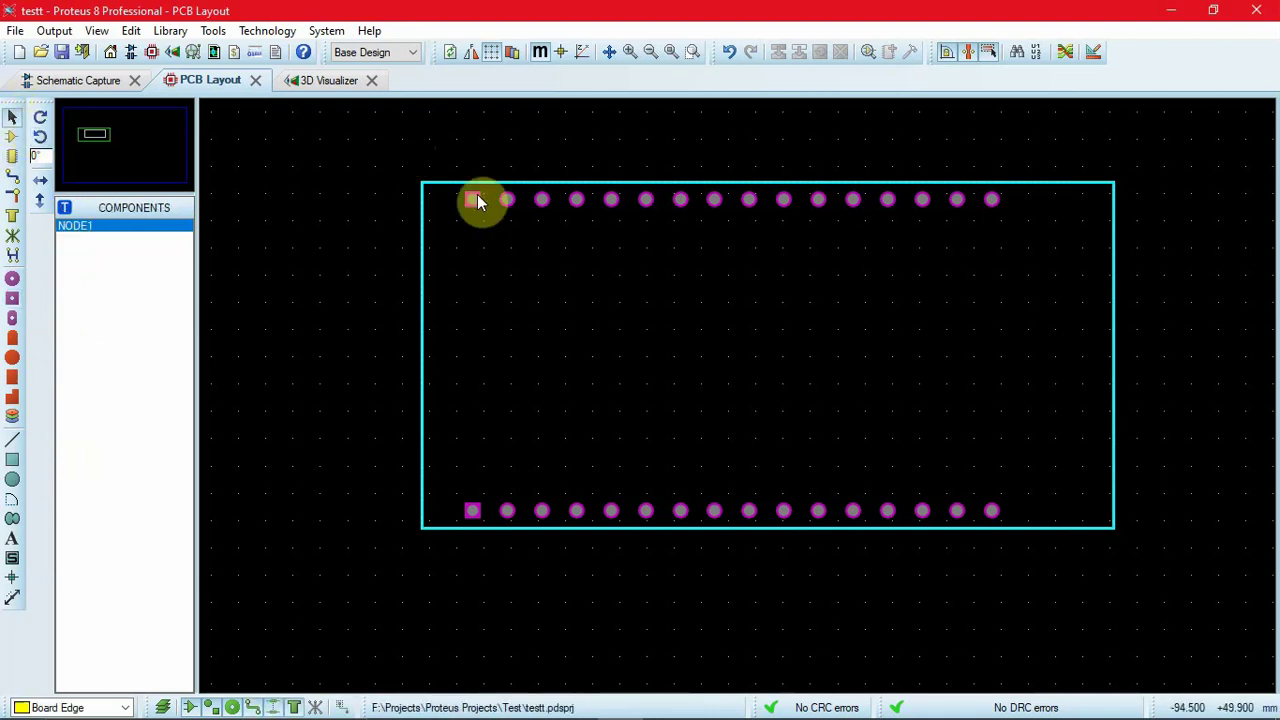
pyautogui.moveTo(400, 155); pyautogui.dragTo(1133, 542)
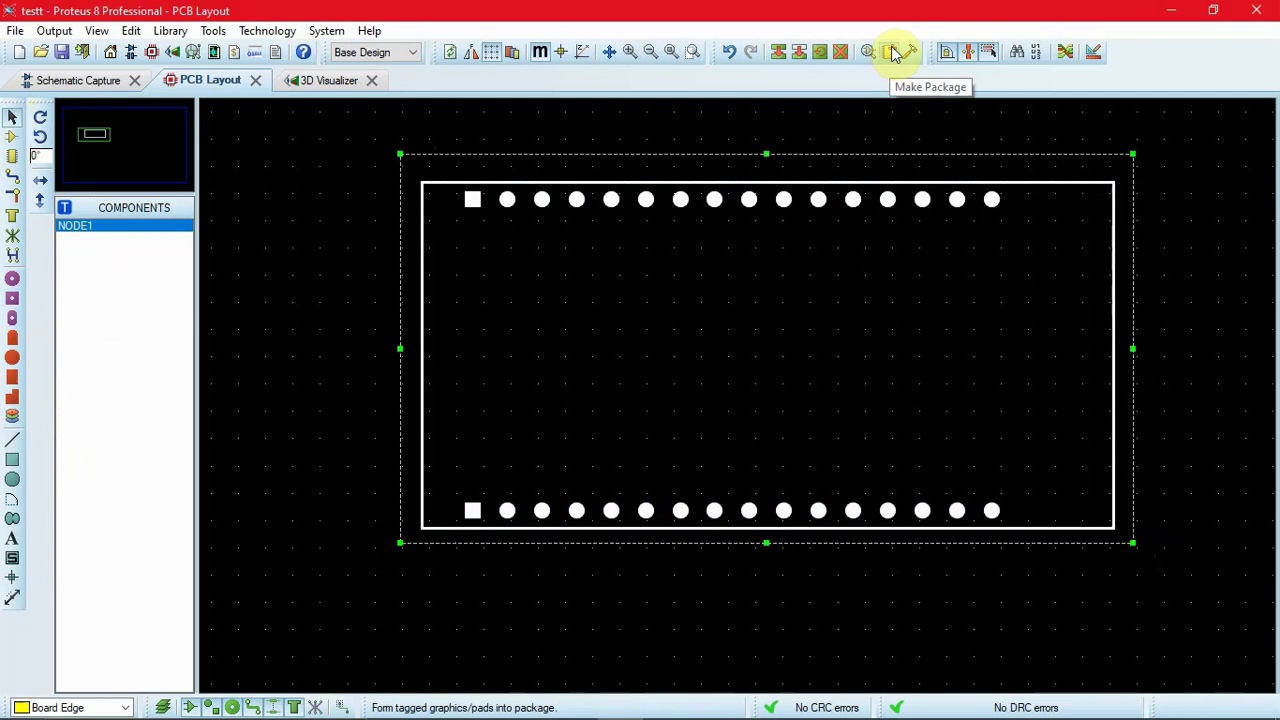
pyautogui.click(216, 32)
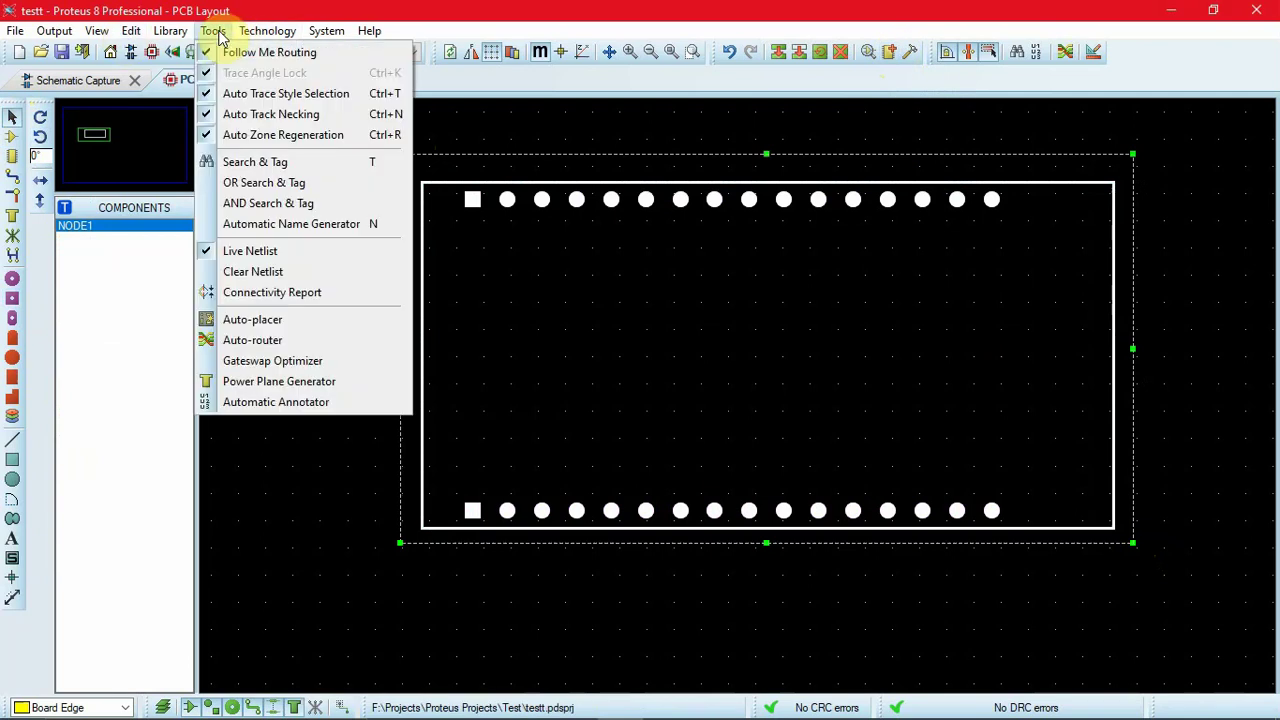
pyautogui.moveTo(172, 31)
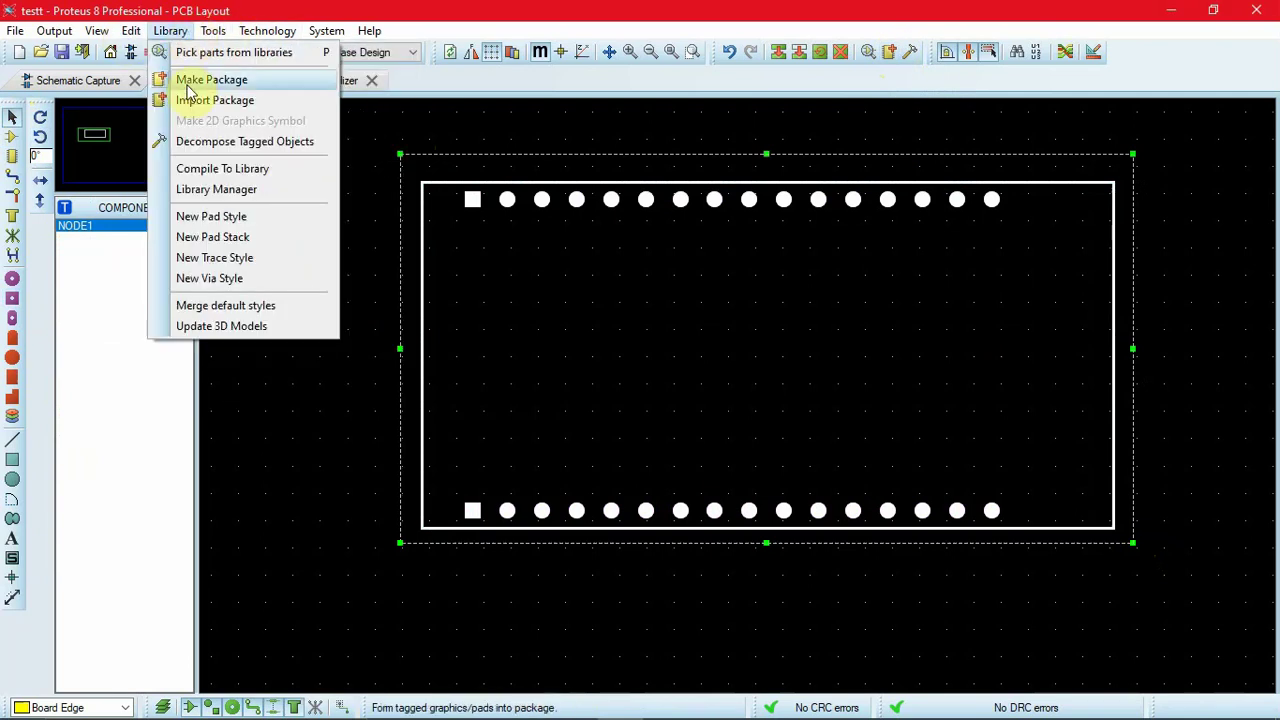
pyautogui.click(170, 31)
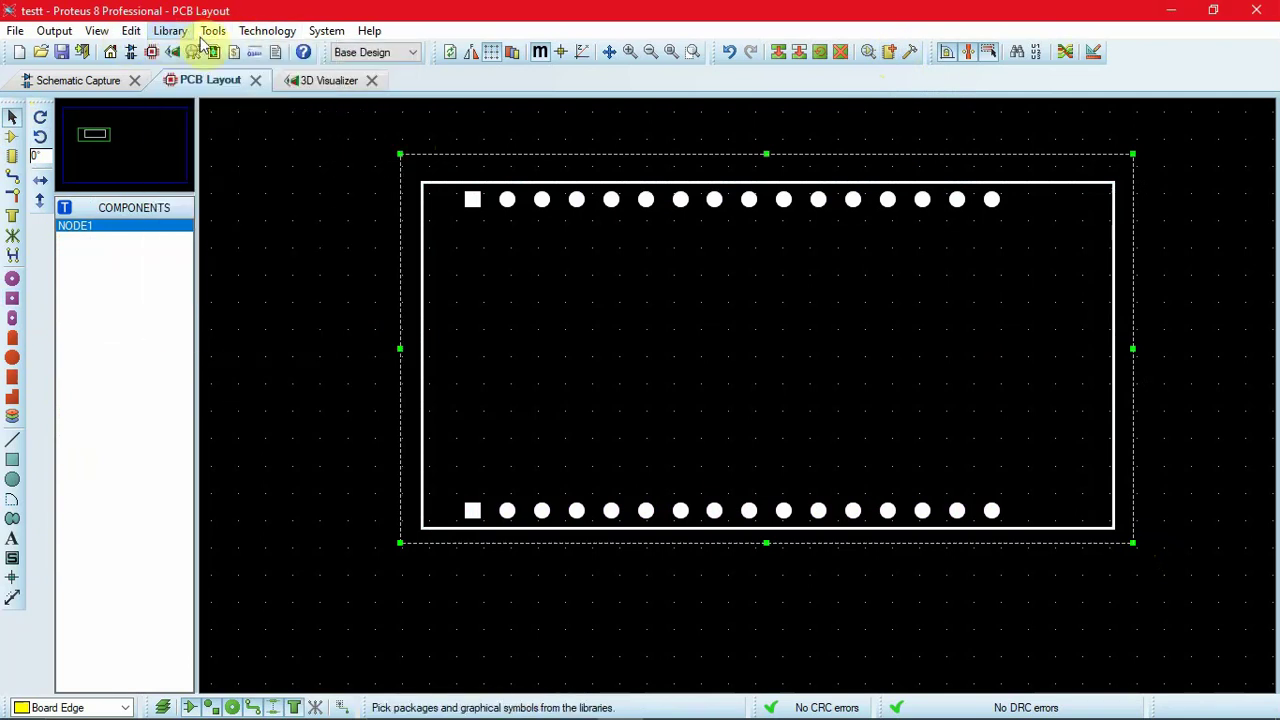
pyautogui.click(888, 52)
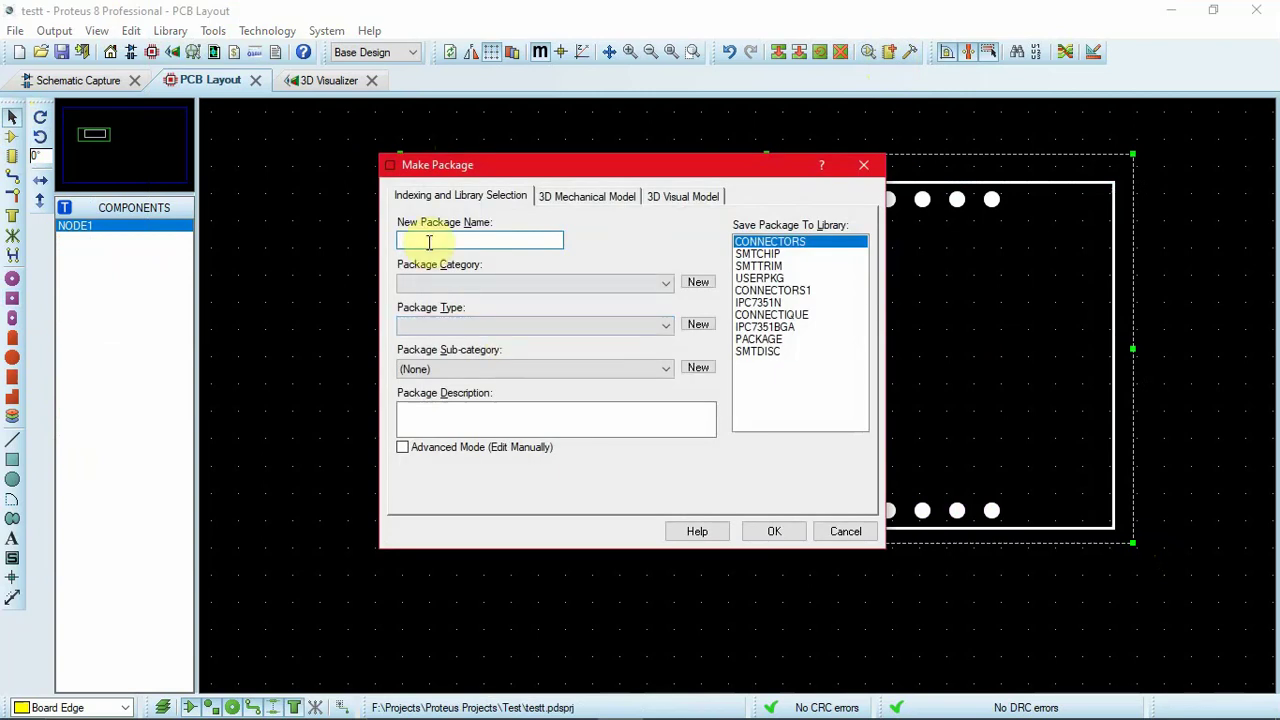
pyautogui.write('NM')
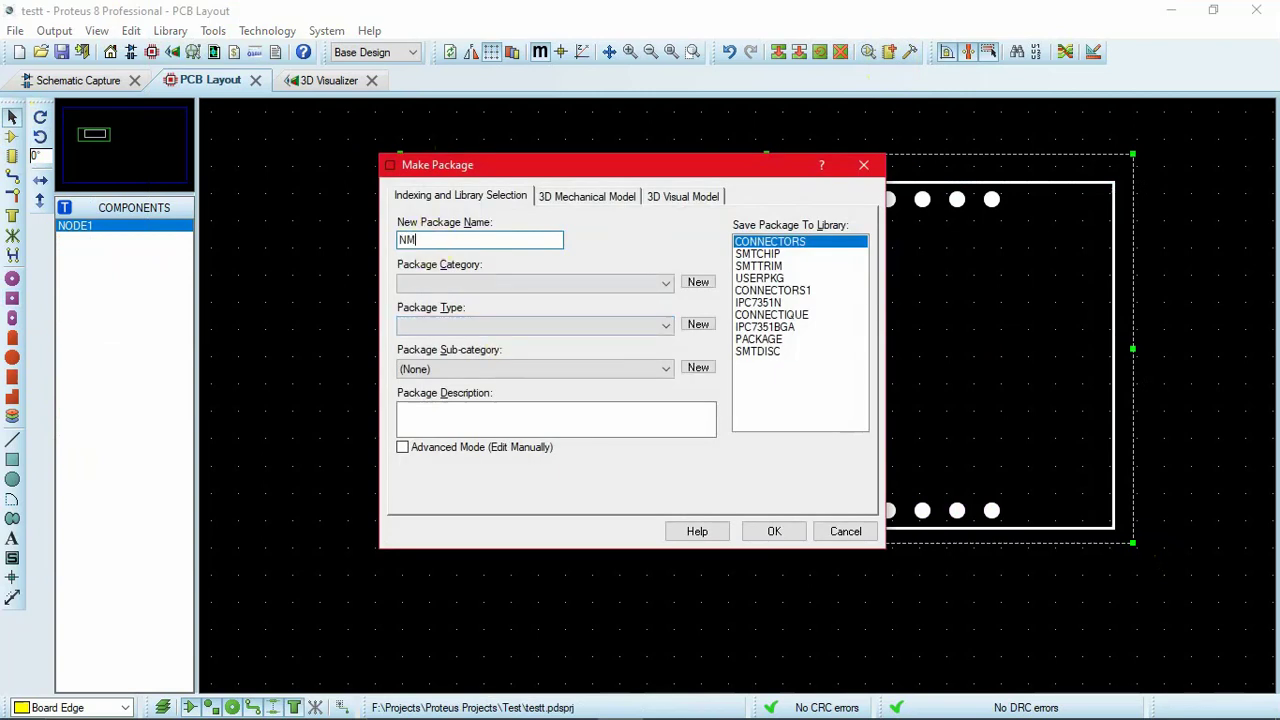
pyautogui.write('CU1')
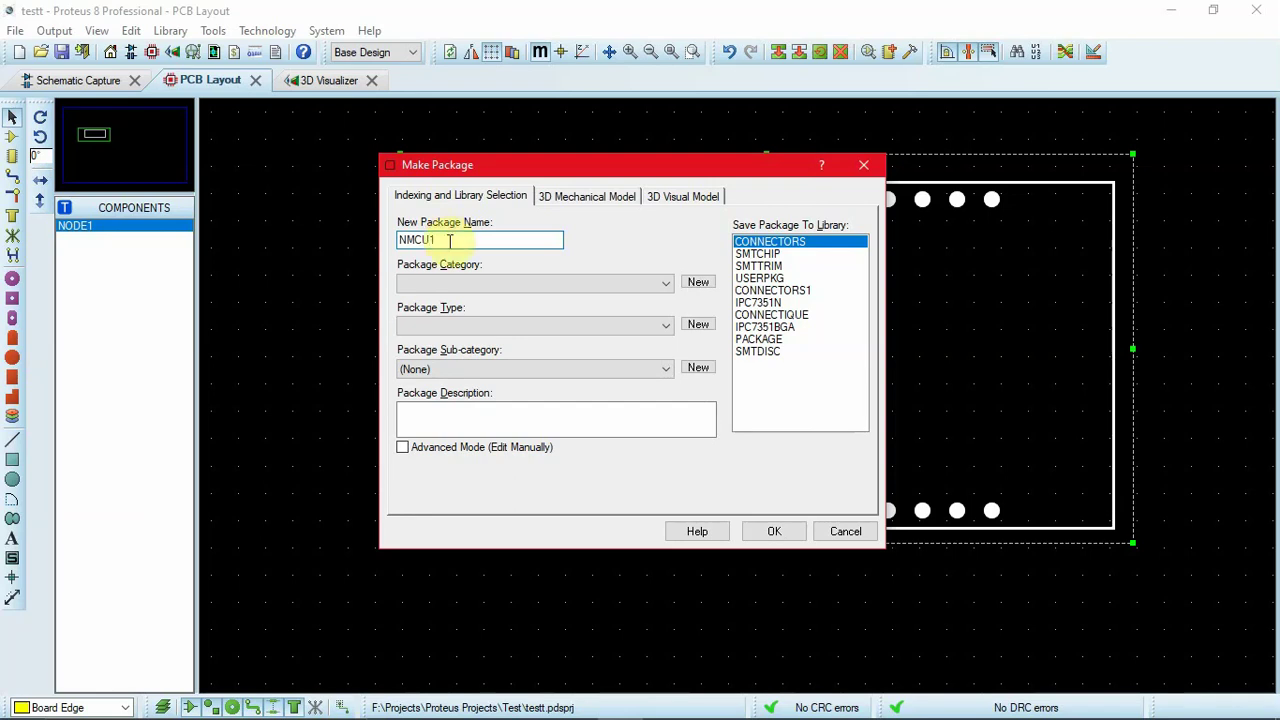
# Assign the package to category Connectors and type Through Hole, and save it to the CONNECTORS library.
pyautogui.click(534, 285)
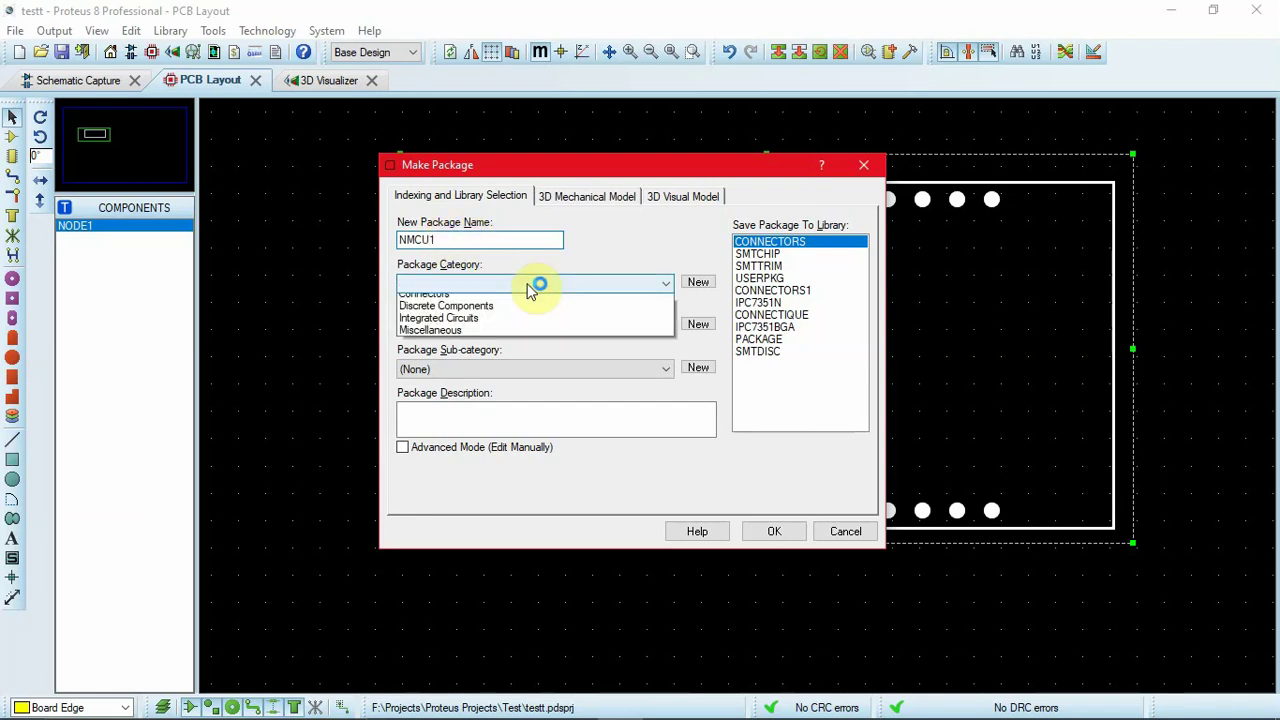
pyautogui.click(452, 300)
pyautogui.click(491, 325)
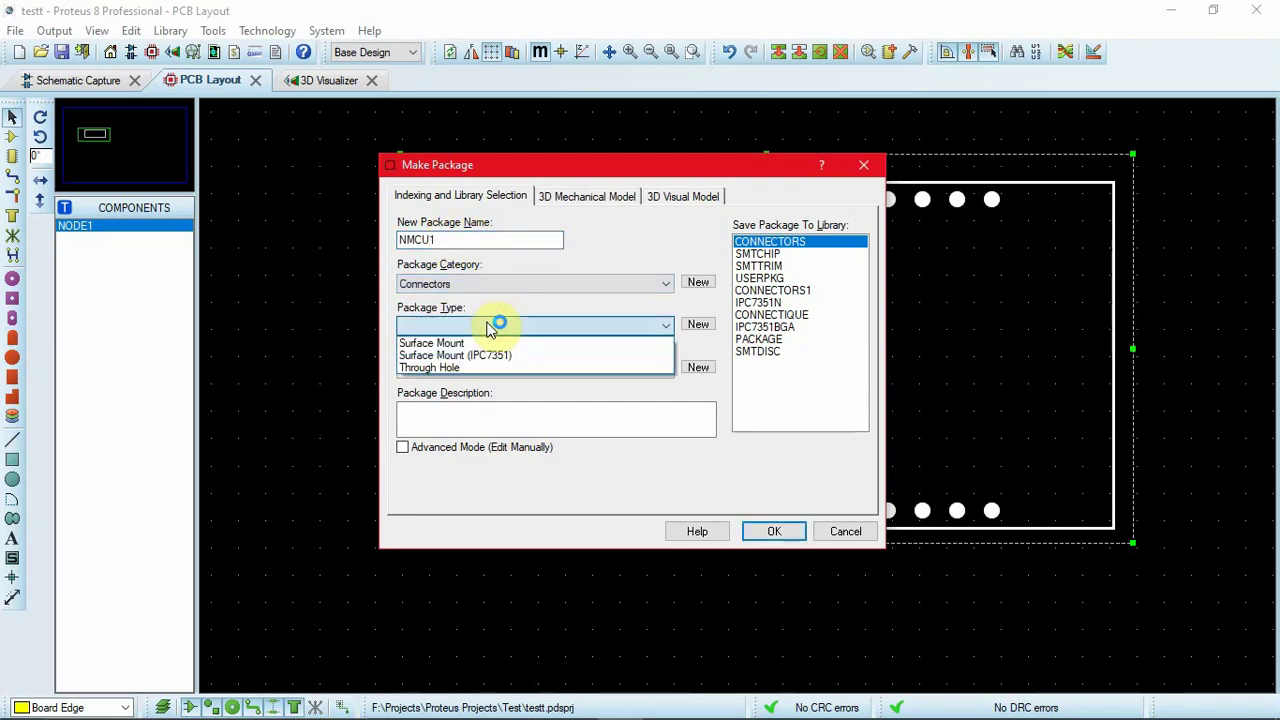
pyautogui.click(463, 368)
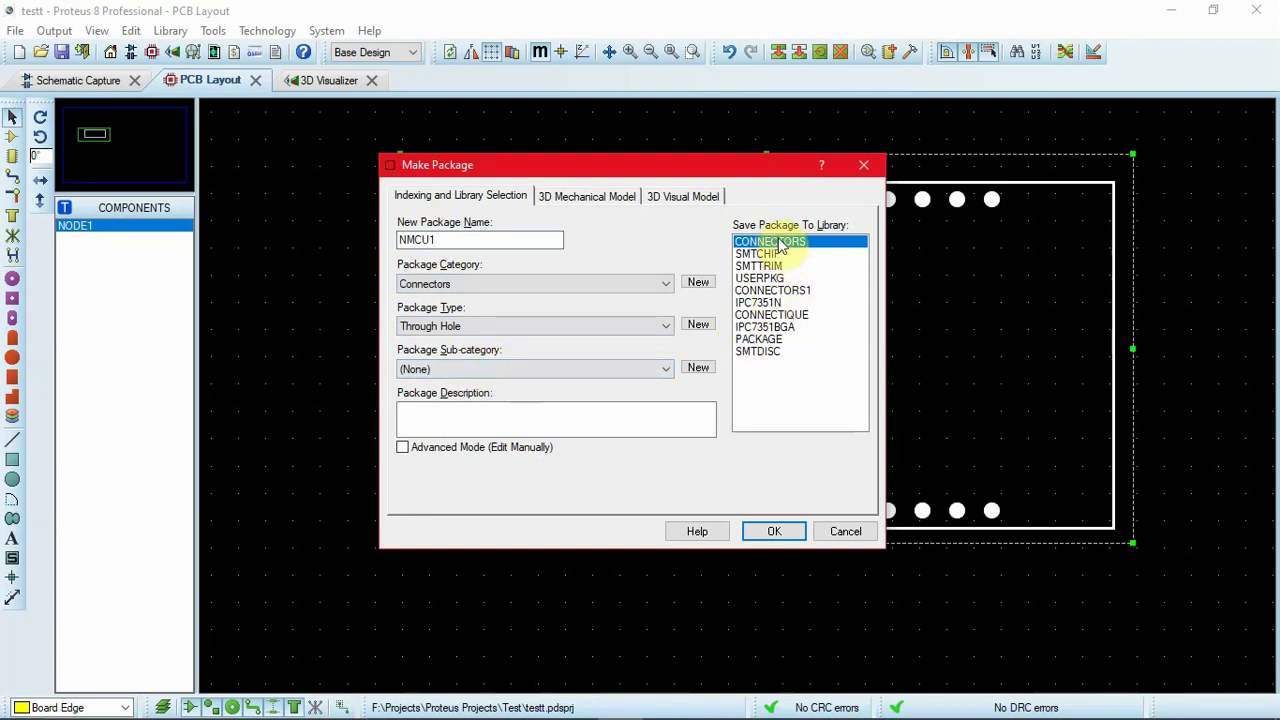
pyautogui.click(786, 531)
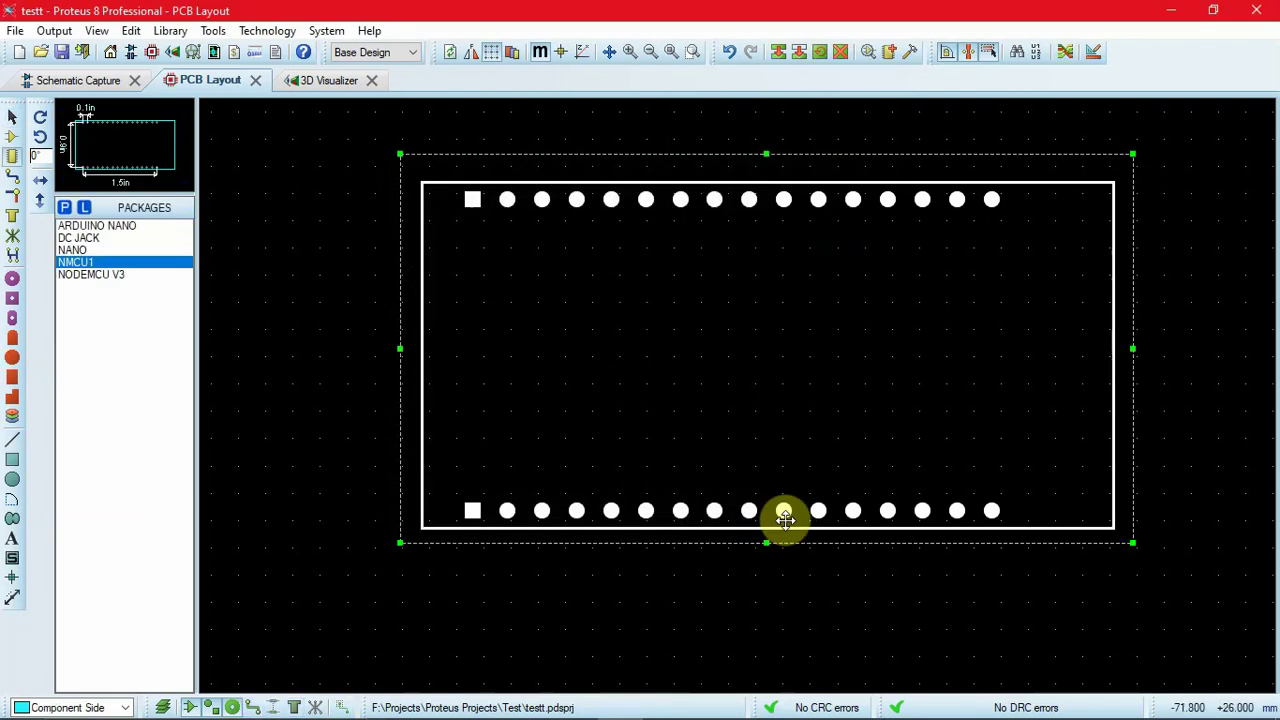
# Place an NMCU1 package in the empty area above and to the left of the original footprint drawing.
pyautogui.click(379, 318)
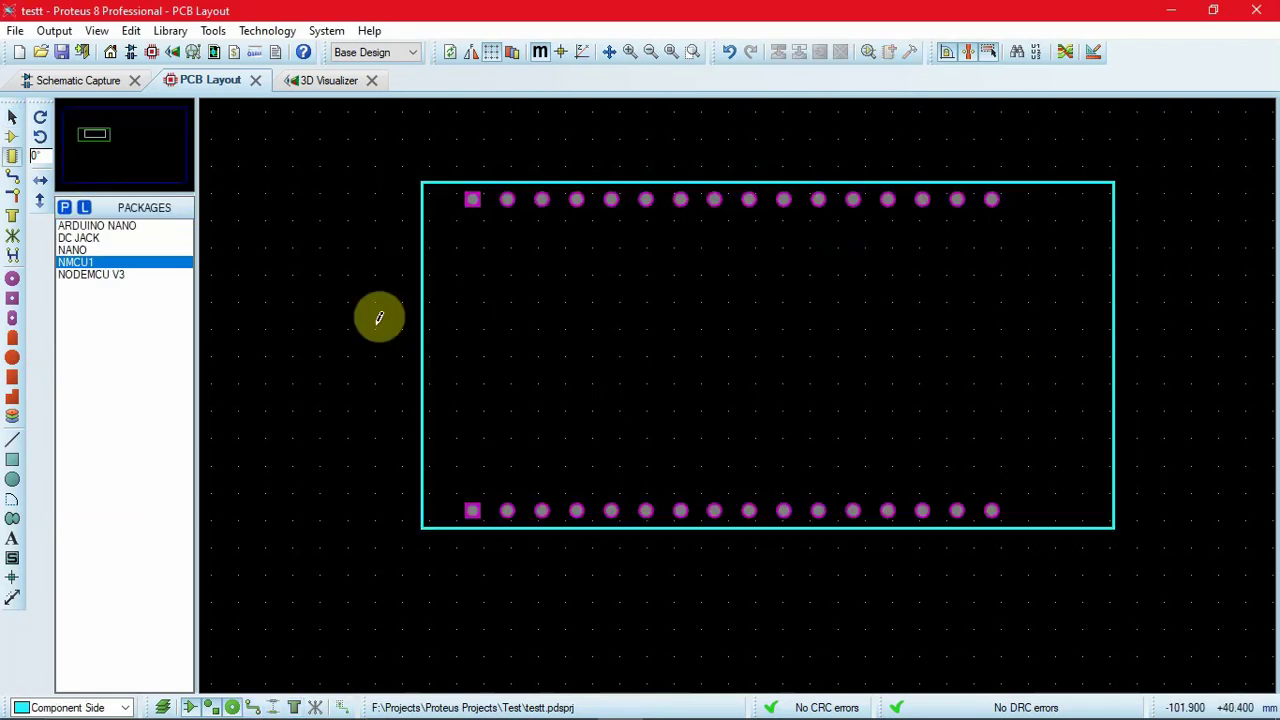
pyautogui.scroll(-1, 470, 340)
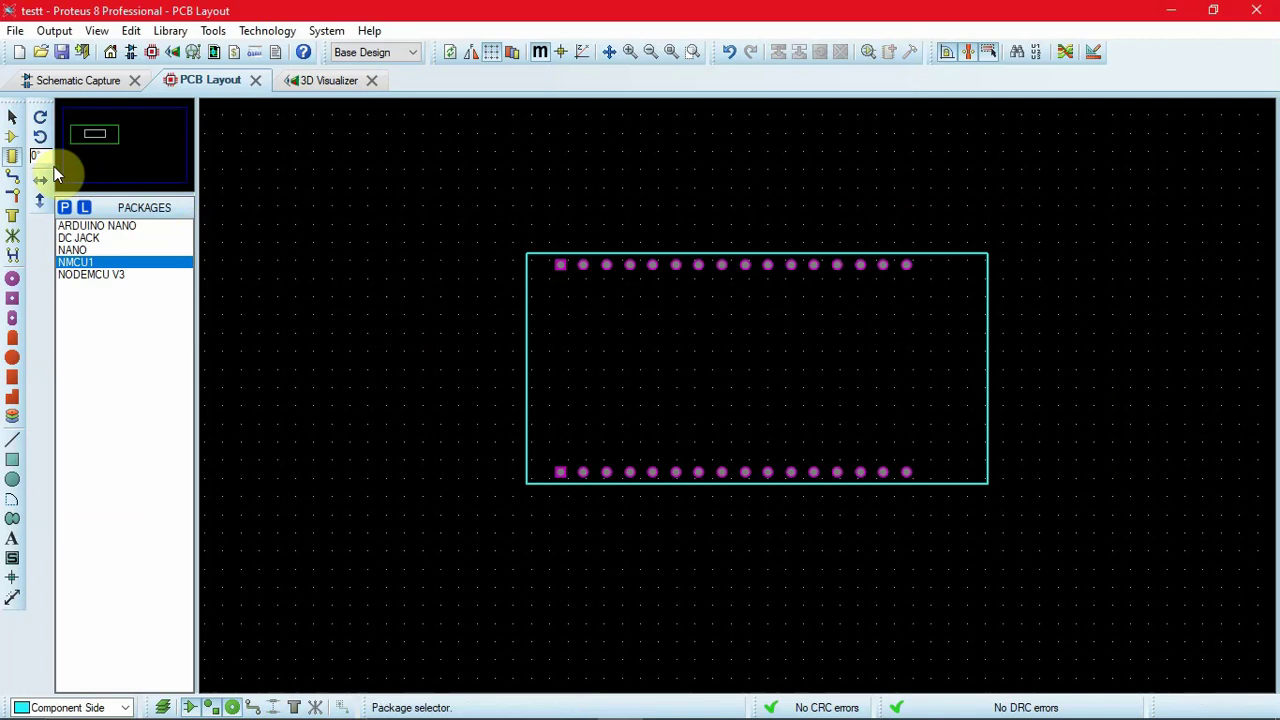
pyautogui.click(12, 160)
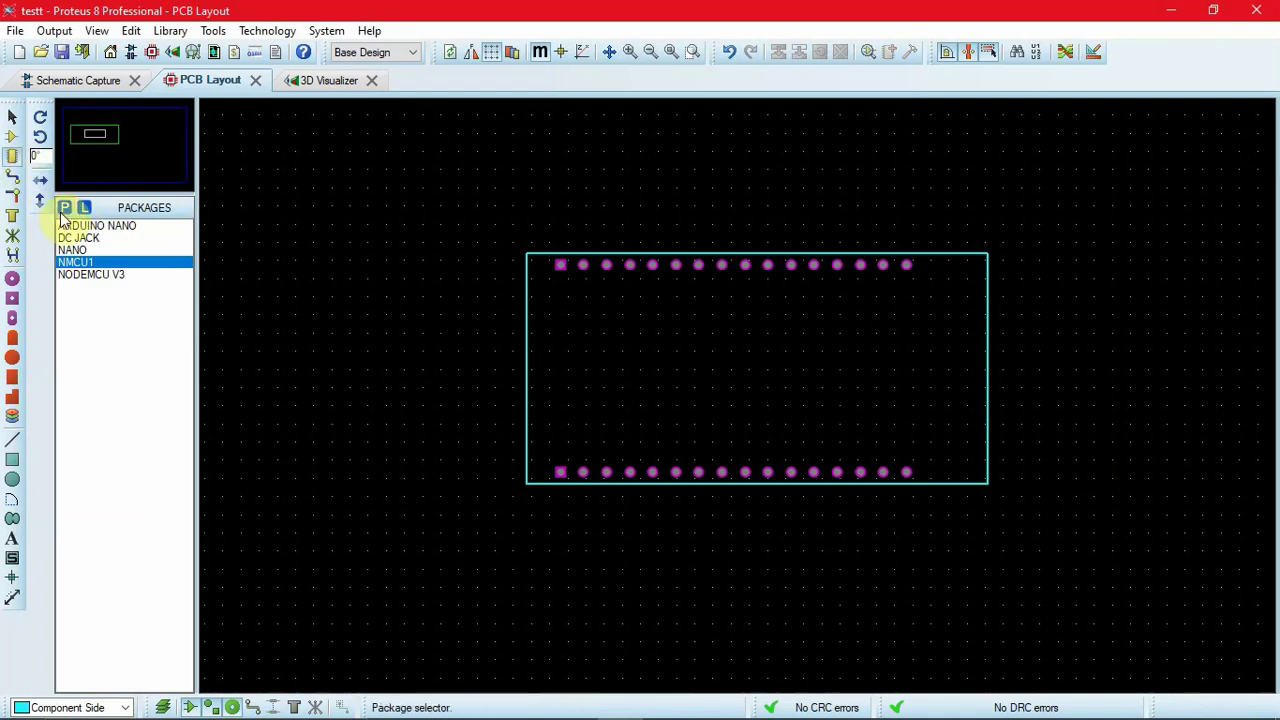
pyautogui.click(95, 262)
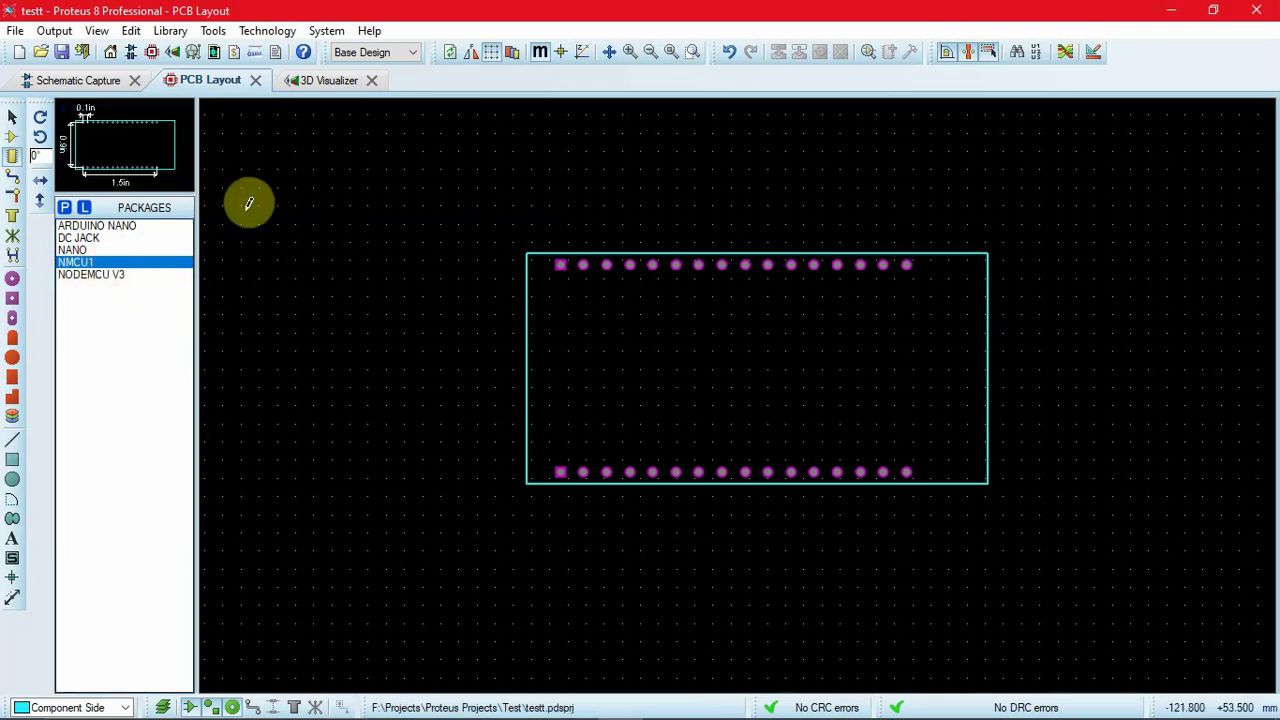
pyautogui.scroll(-2, 523, 283)
pyautogui.scroll(2, 574, 321)
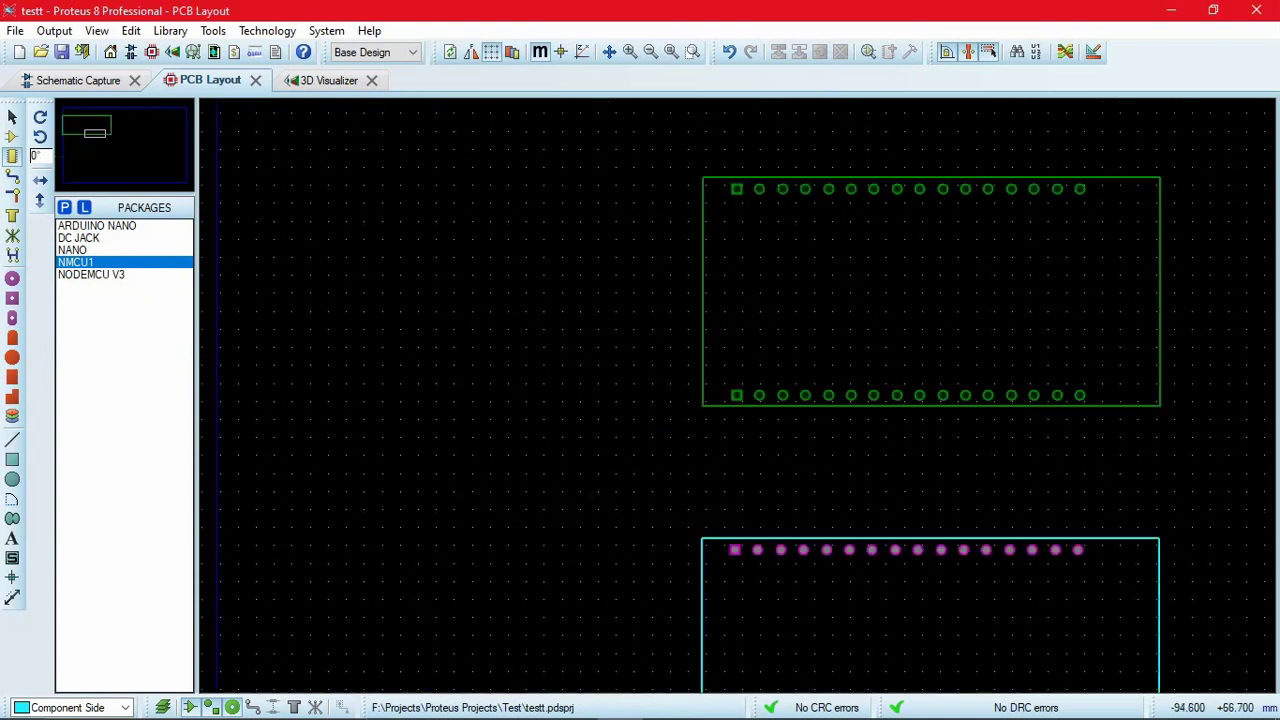
pyautogui.click(505, 457)
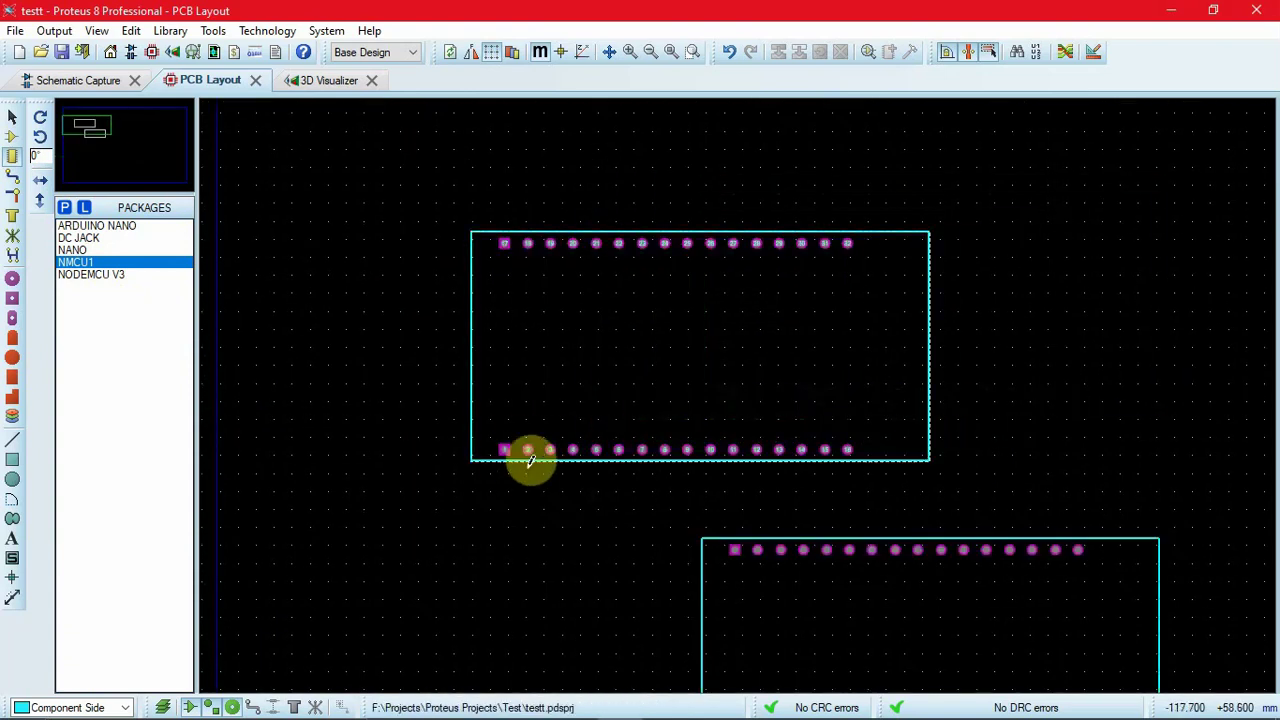
# Examine the pad numbering along both rows of the placed NMCU1 package.
pyautogui.scroll(2, 506, 457)
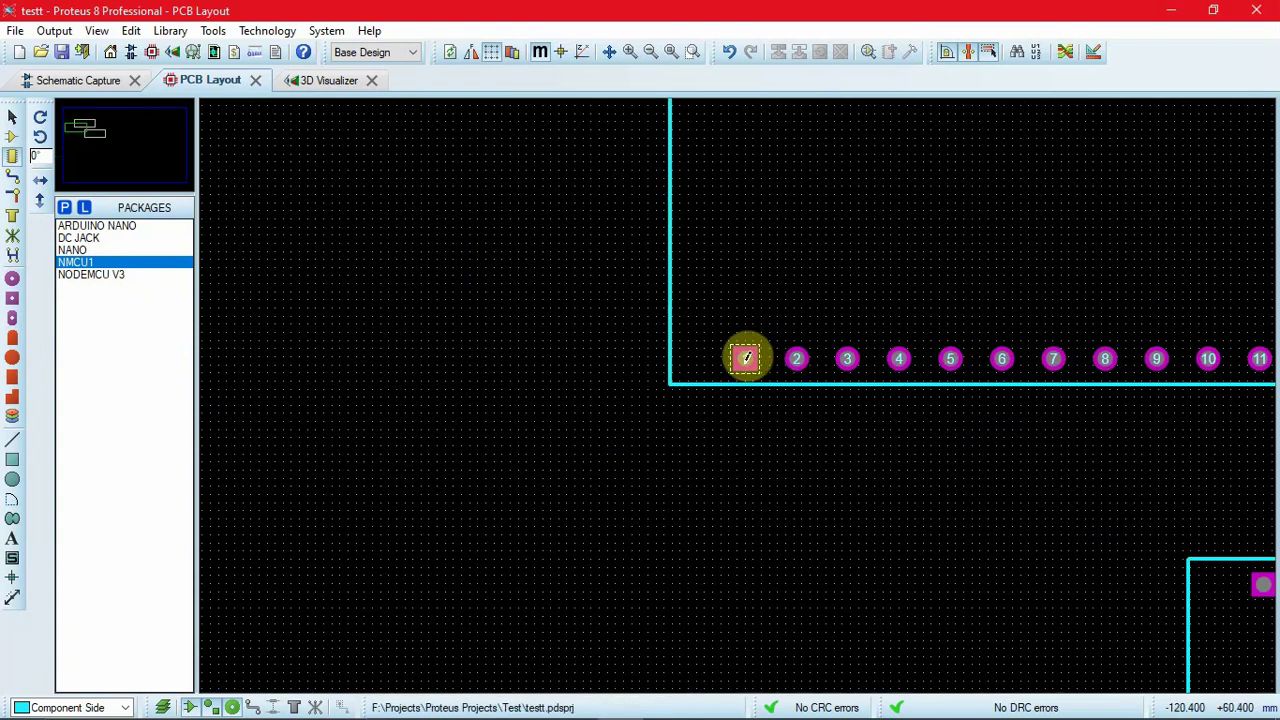
pyautogui.scroll(-1, 937, 355)
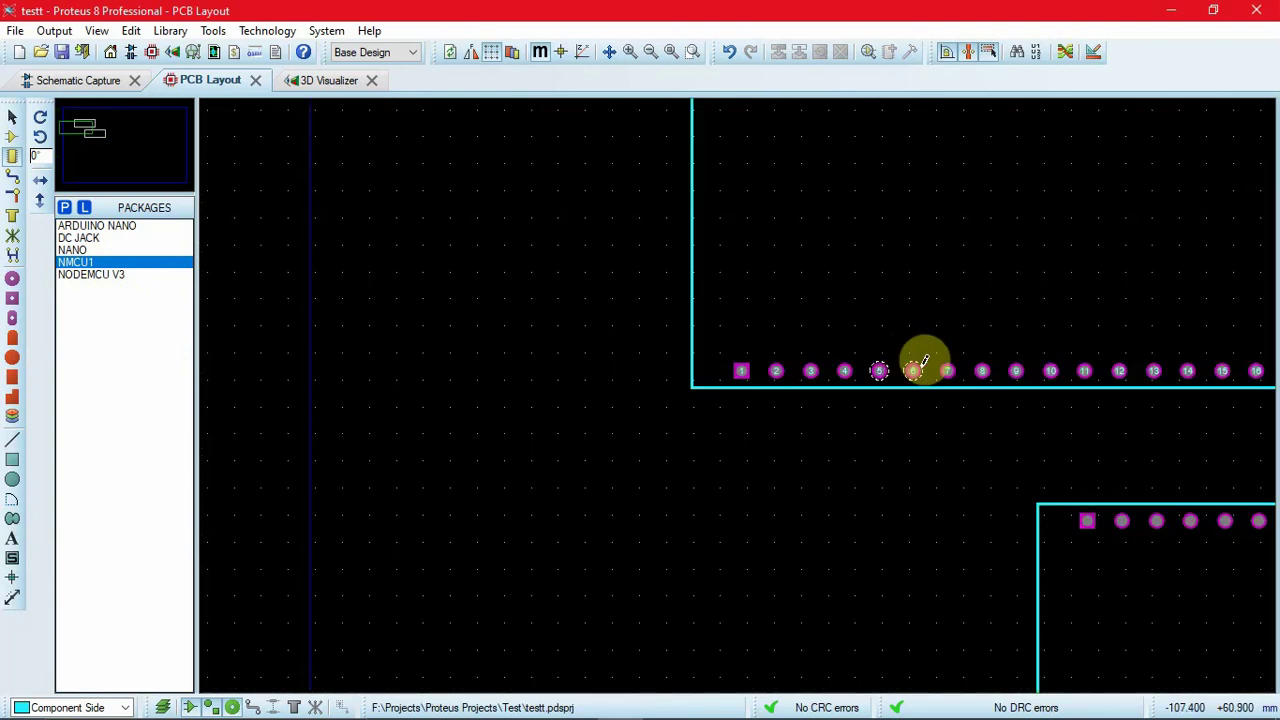
pyautogui.scroll(-1, 1086, 349)
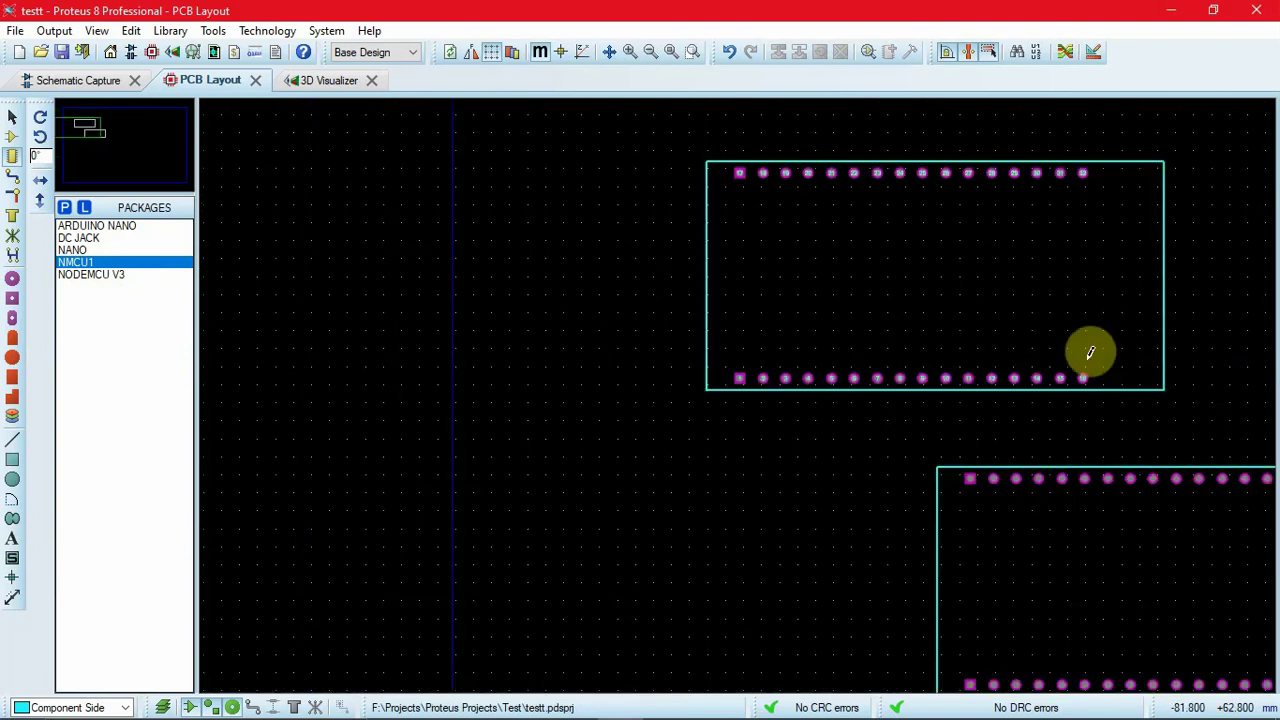
pyautogui.scroll(2, 1086, 360)
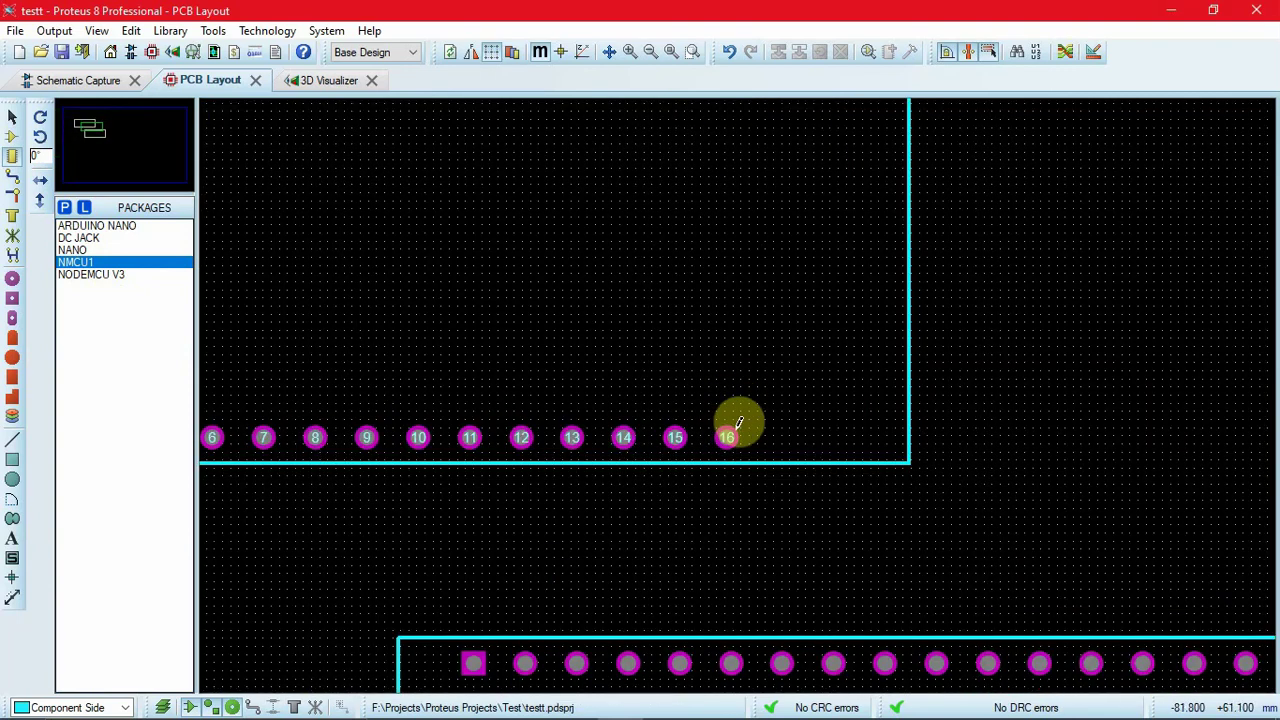
pyautogui.scroll(-2, 500, 437)
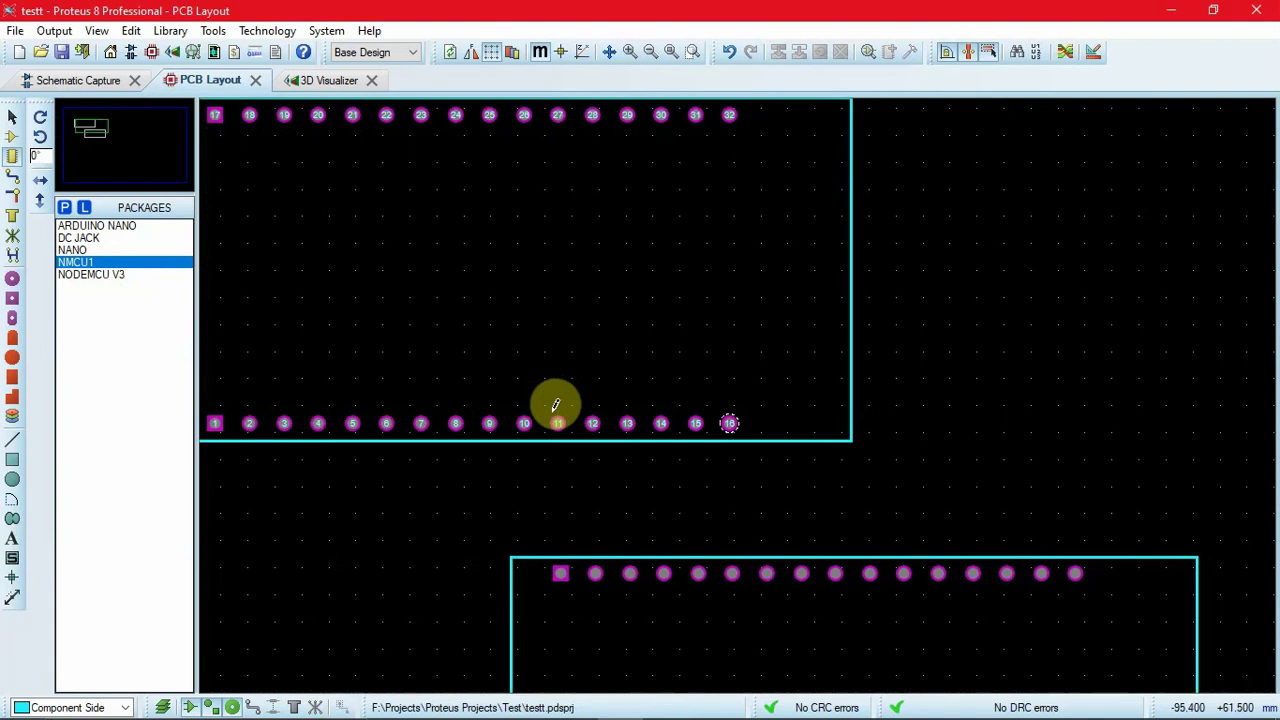
pyautogui.scroll(1, 377, 244)
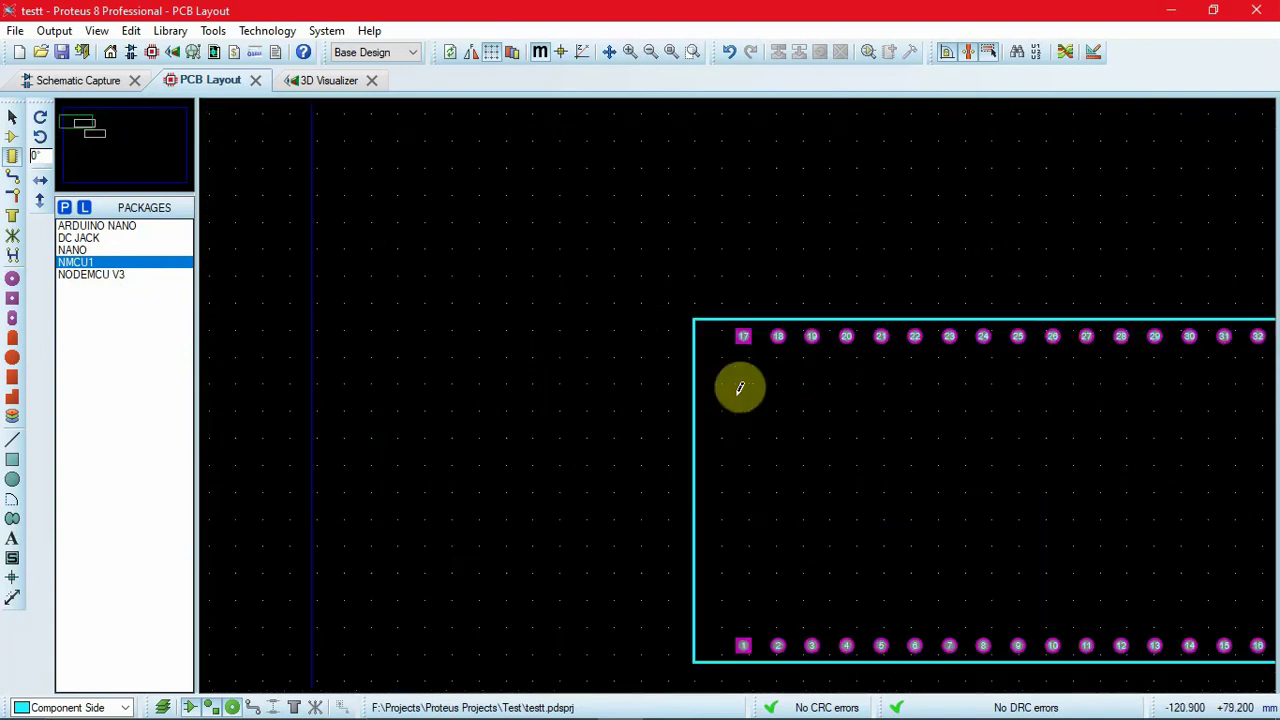
pyautogui.scroll(-2, 874, 411)
pyautogui.scroll(2, 876, 411)
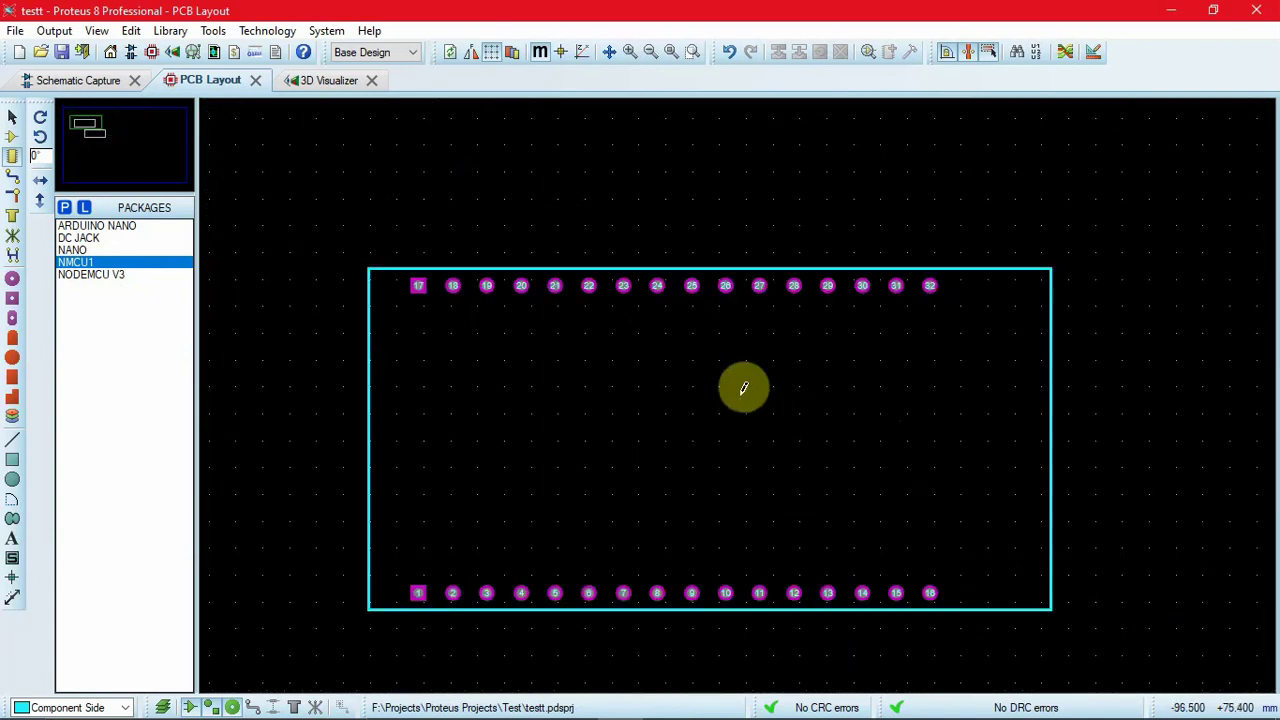